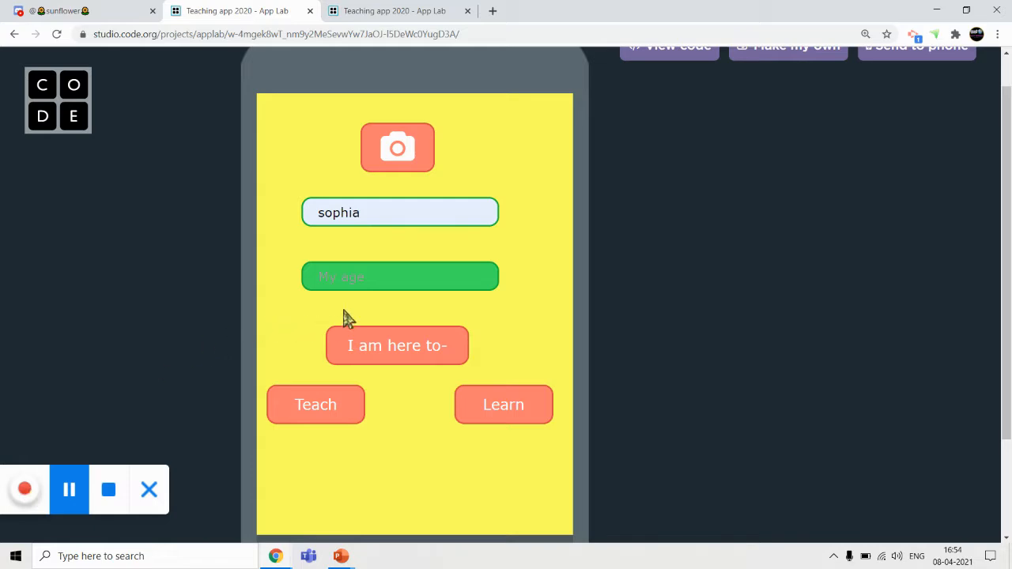
# Set the age to 30 in the first profile and enter the app as a teacher
pyautogui.click(364, 287)
pyautogui.click(349, 305)
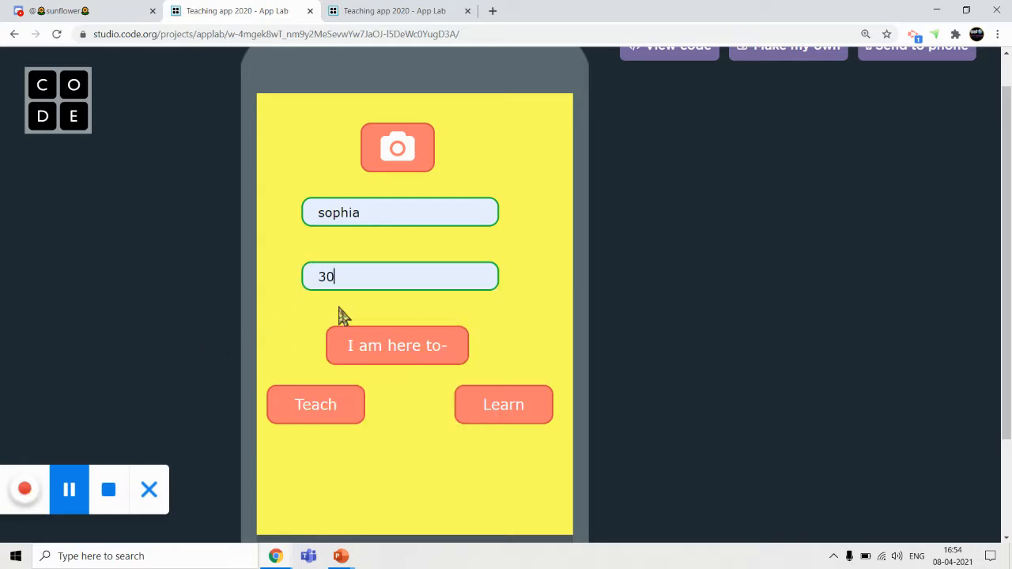
pyautogui.click(149, 496)
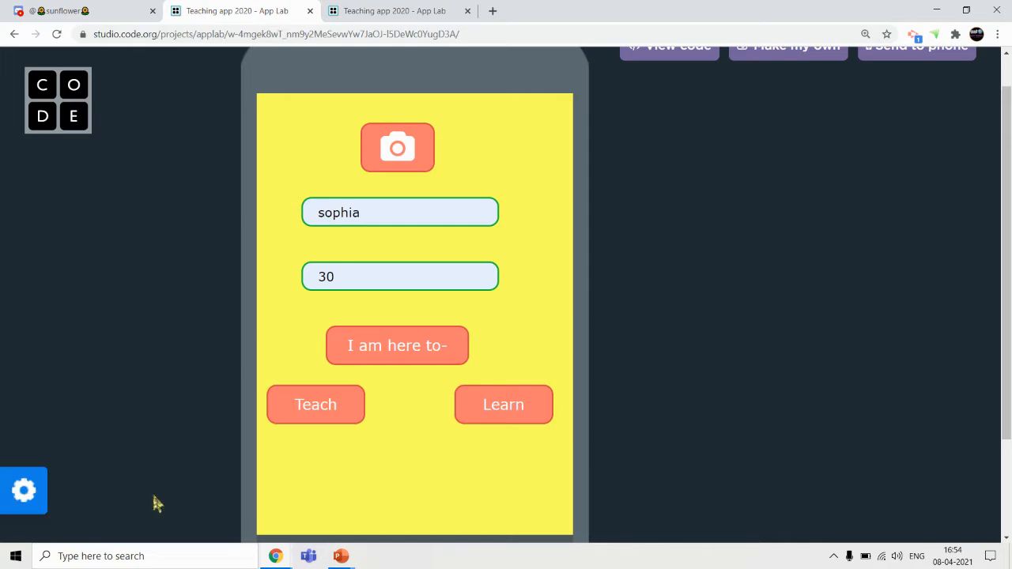
pyautogui.click(326, 419)
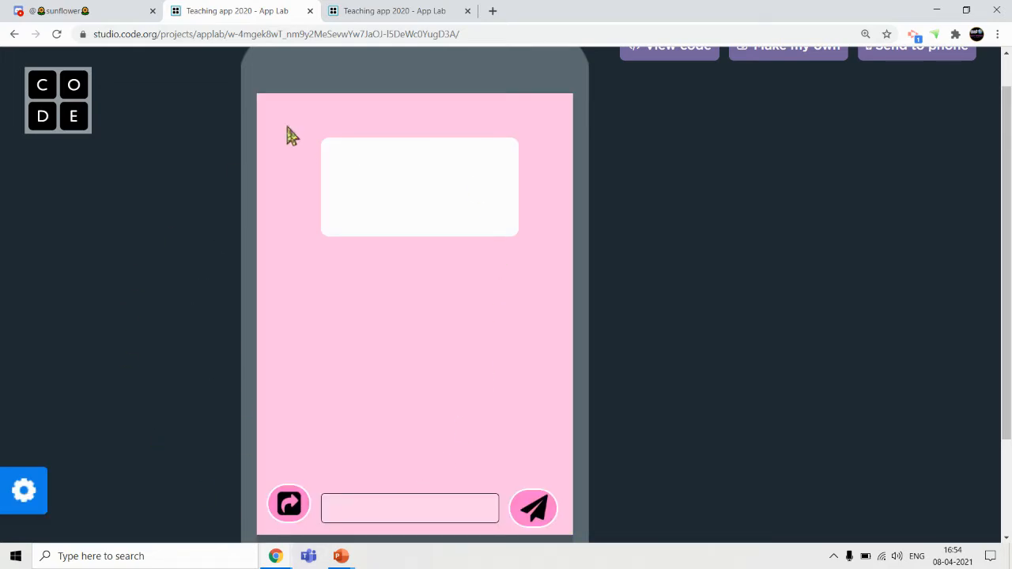
# In the second app instance, start the app, fill in the learner's name and age 10, and enter as a learner
pyautogui.click(398, 11)
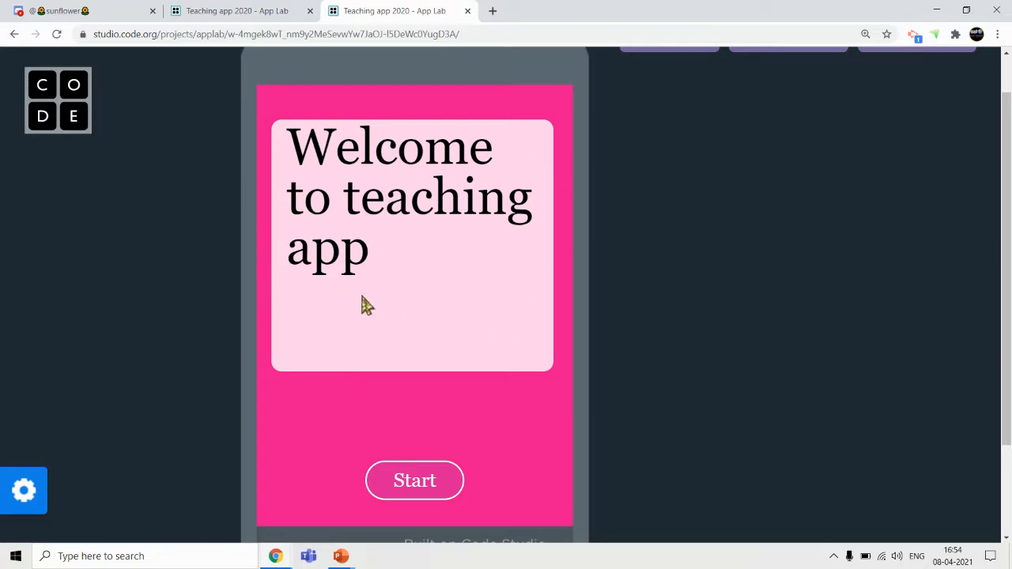
pyautogui.click(416, 491)
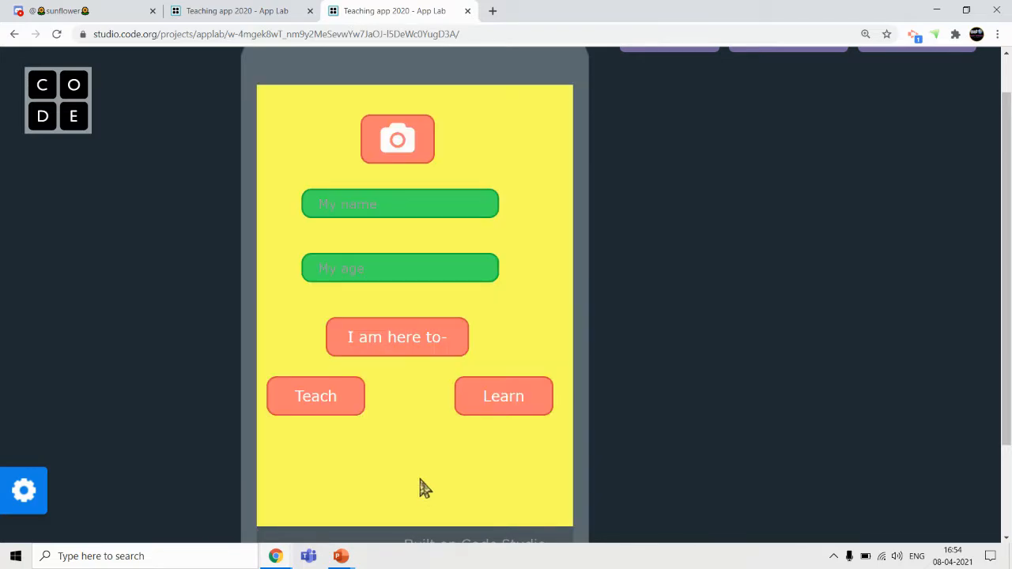
pyautogui.click(388, 212)
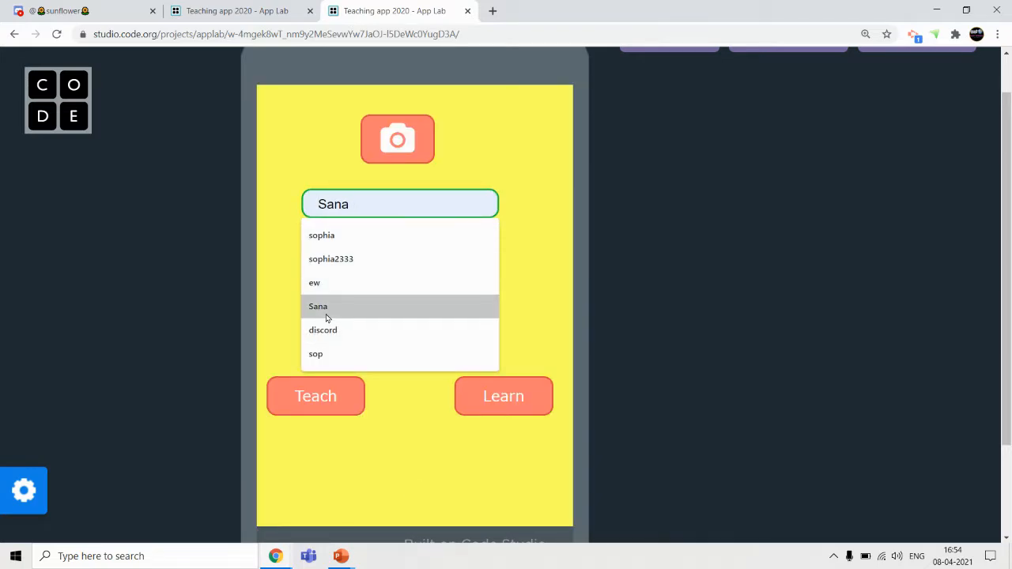
pyautogui.click(357, 316)
pyautogui.click(373, 276)
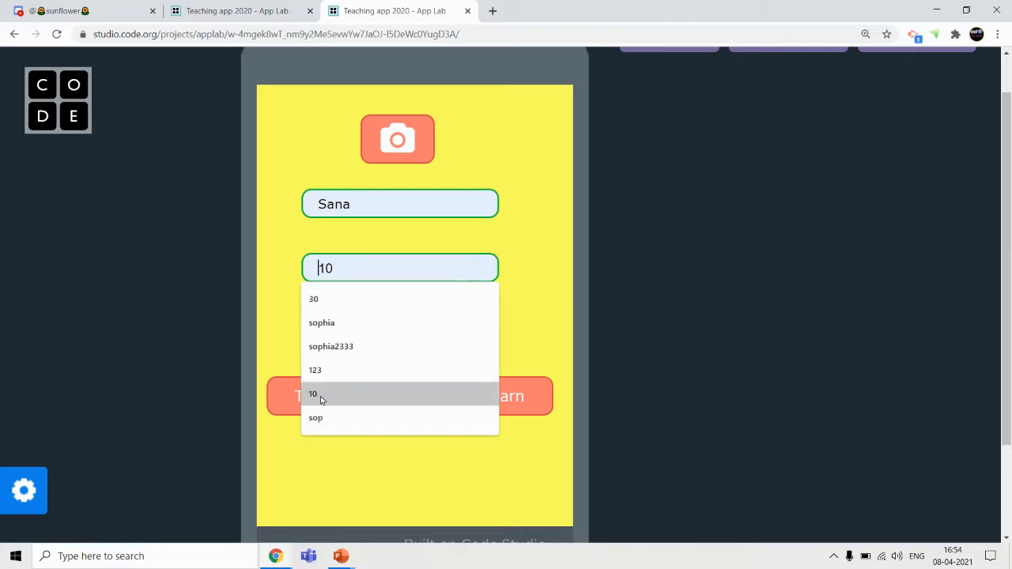
pyautogui.click(348, 393)
pyautogui.click(502, 402)
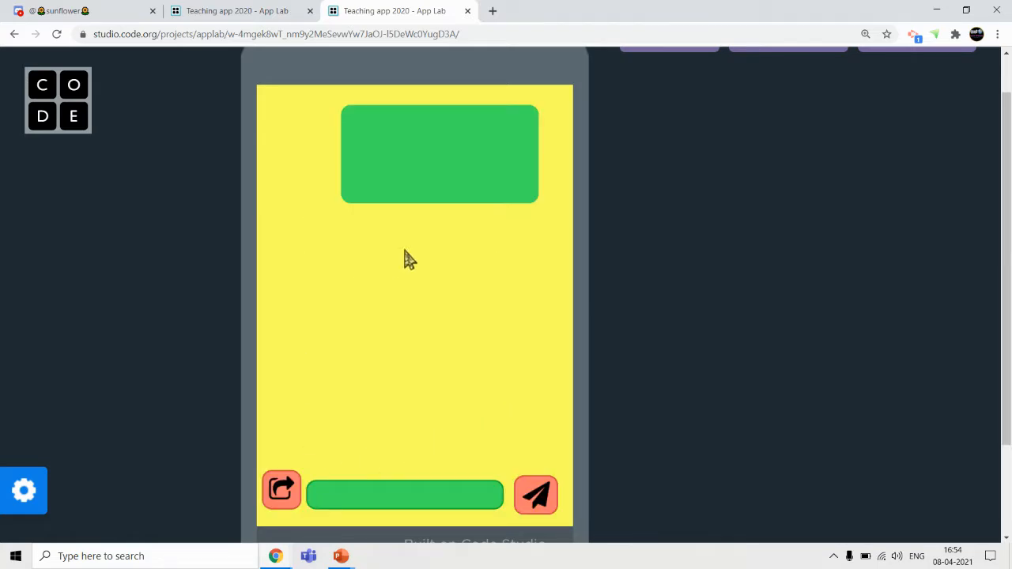
# Send a greeting from the teacher's chat asking for the learner by name, and load it in the learner's chat
pyautogui.click(209, 8)
pyautogui.click(389, 508)
pyautogui.write('he')
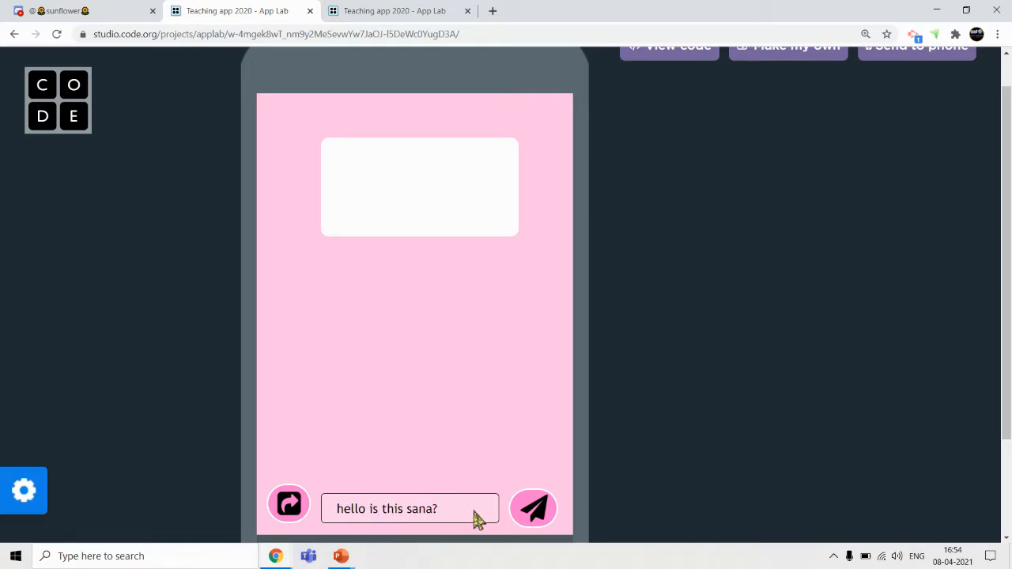
pyautogui.click(383, 15)
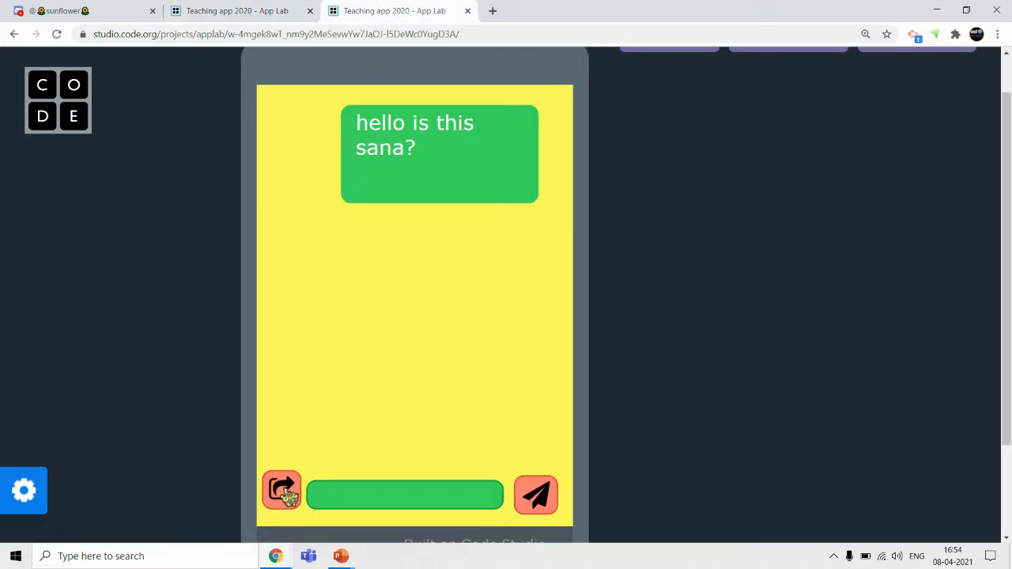
pyautogui.click(208, 11)
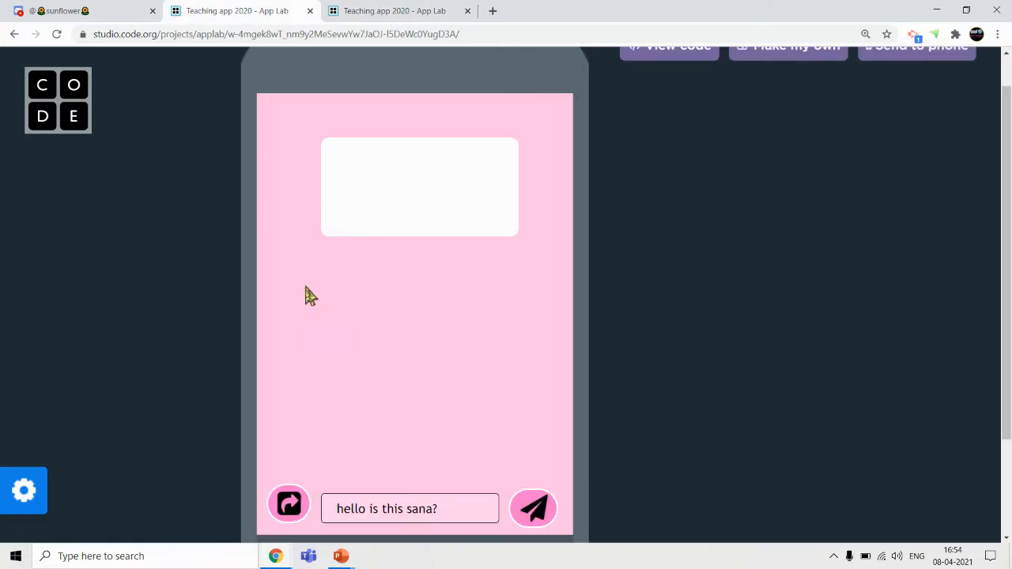
pyautogui.tripleClick(346, 520)
pyautogui.click(353, 11)
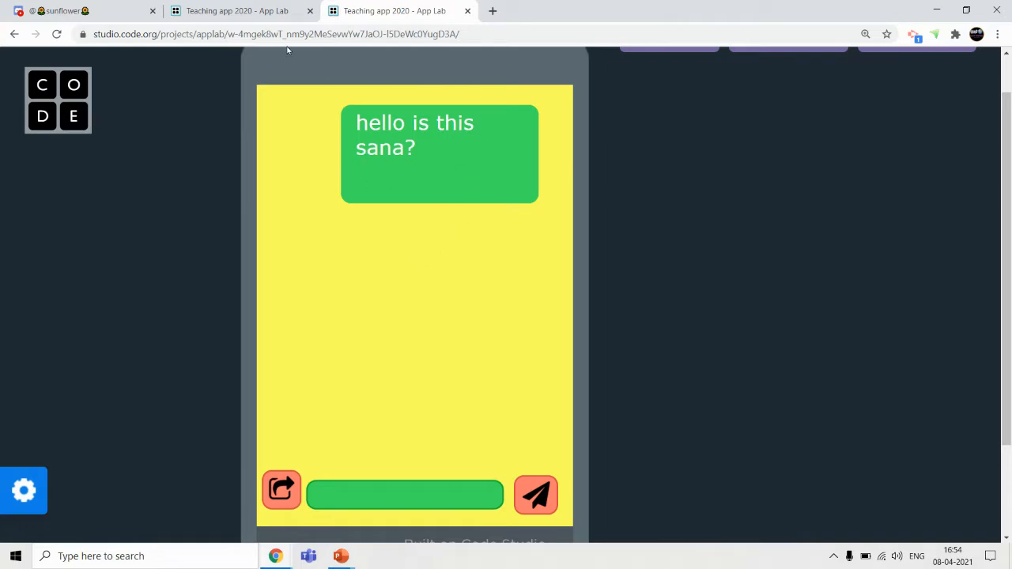
pyautogui.click(261, 13)
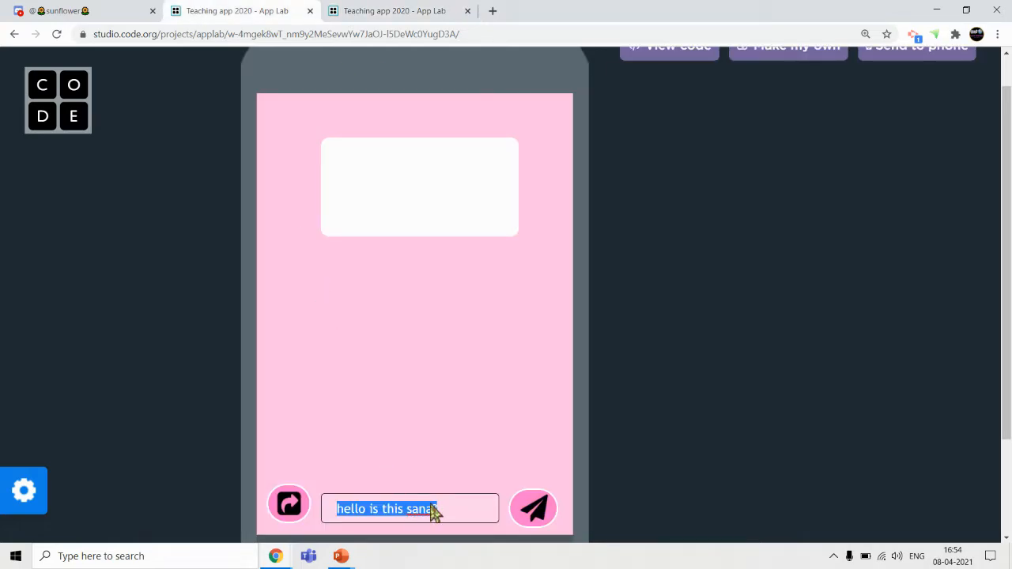
pyautogui.write('let')
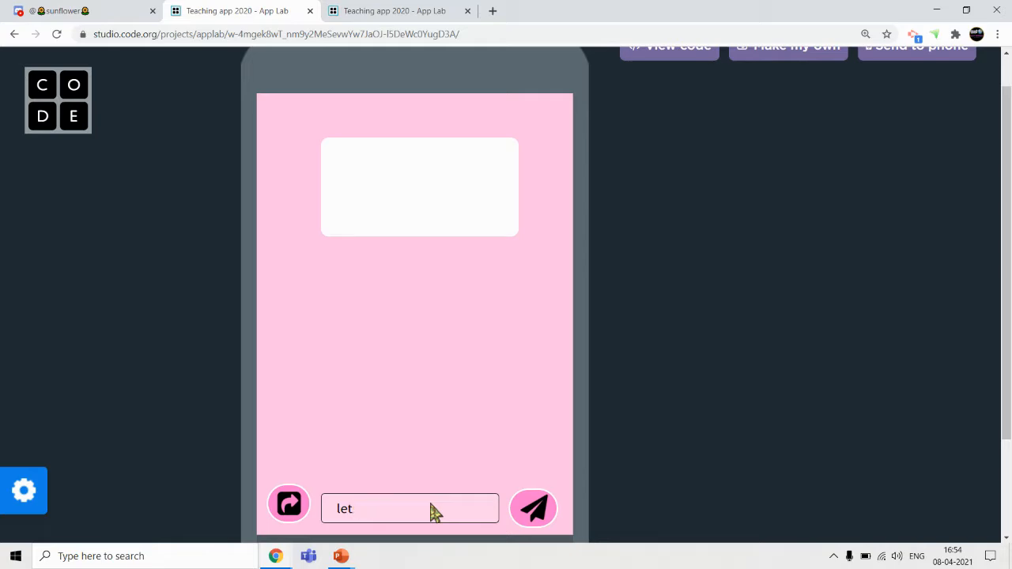
# Send the reply "yes" from the learner's chat and load incoming messages in the teacher's chat
pyautogui.click(408, 10)
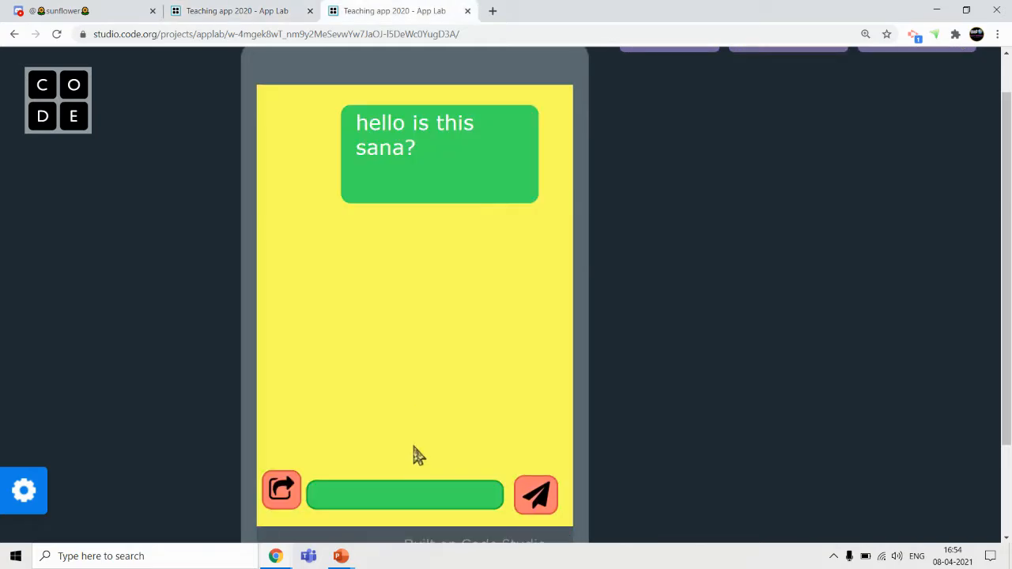
pyautogui.click(360, 507)
pyautogui.write('yes')
pyautogui.click(227, 10)
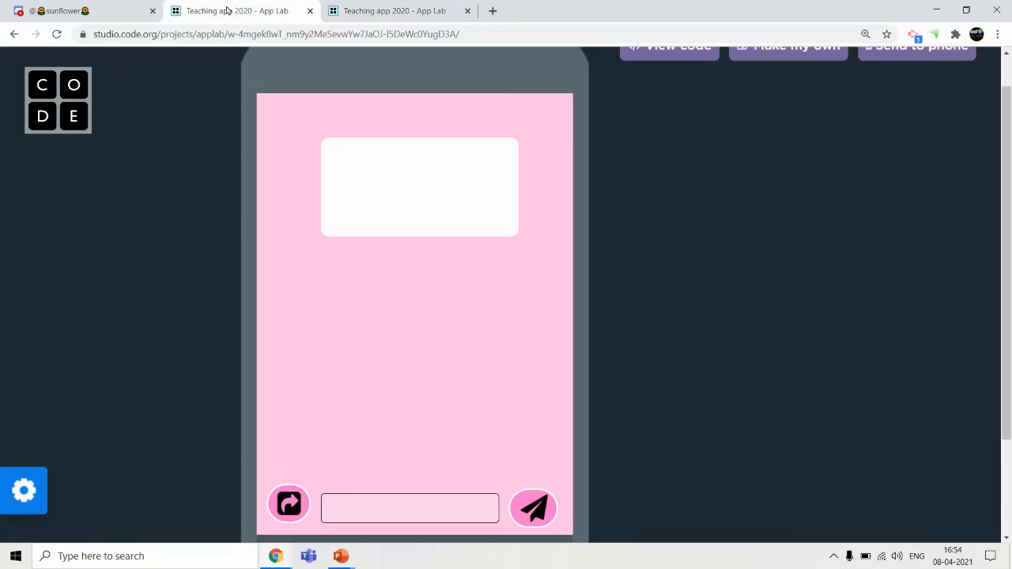
pyautogui.click(292, 493)
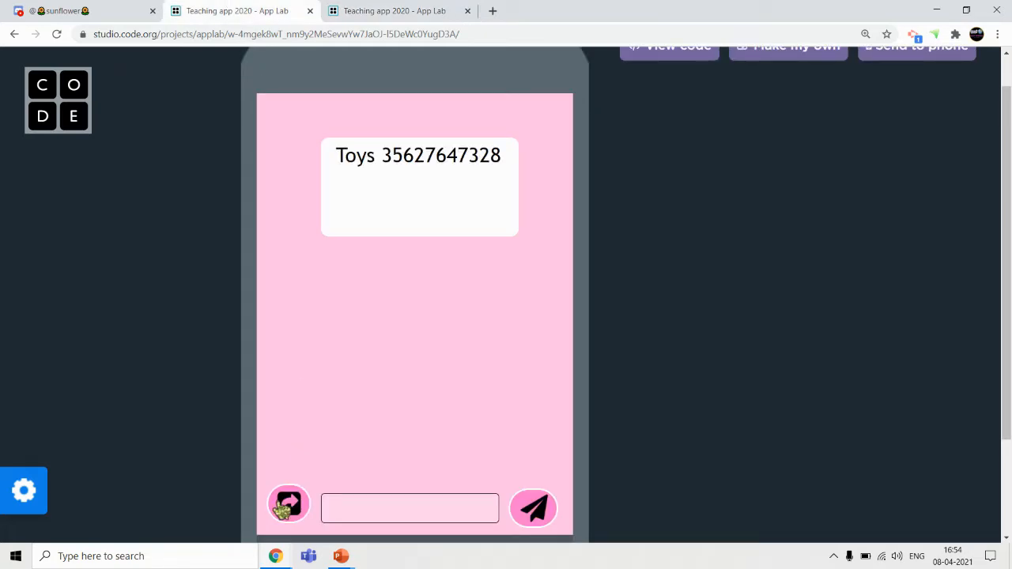
# Replace the learner's reply with one denying it and giving another person's name, send it, and refresh the teacher's chat
pyautogui.click(372, 10)
pyautogui.moveTo(373, 507); pyautogui.dragTo(311, 510)
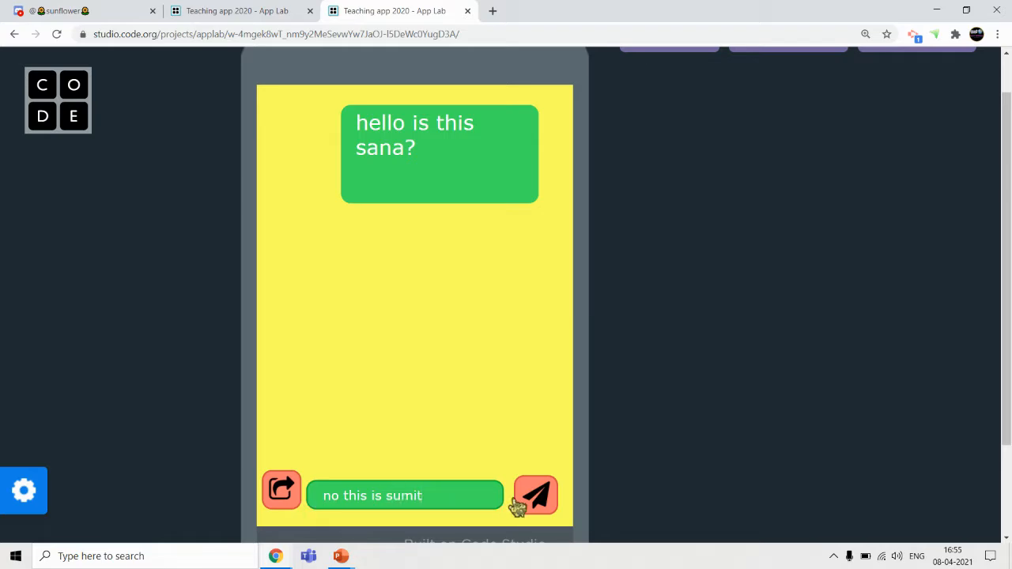
pyautogui.click(209, 7)
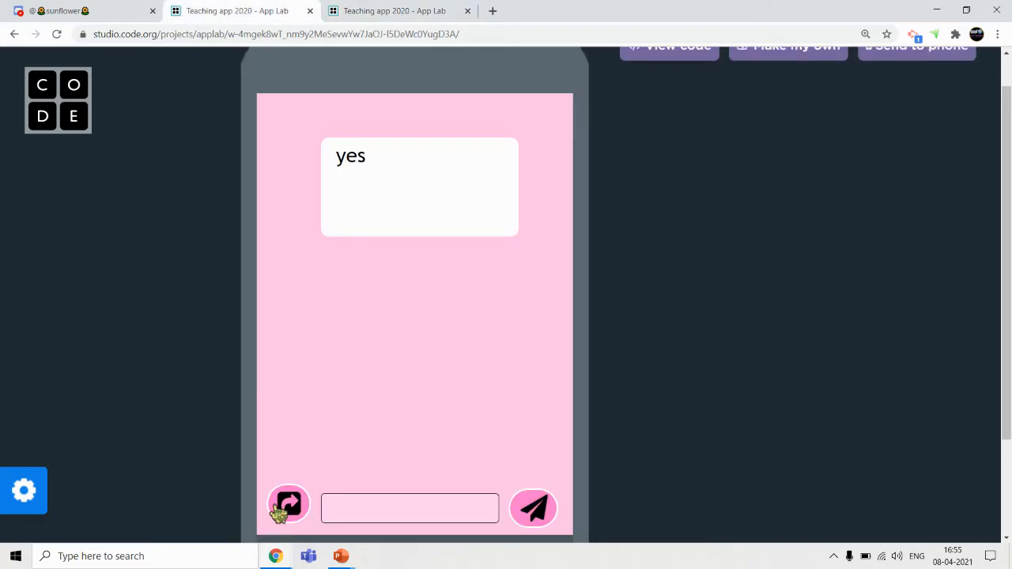
pyautogui.click(364, 506)
pyautogui.click(269, 505)
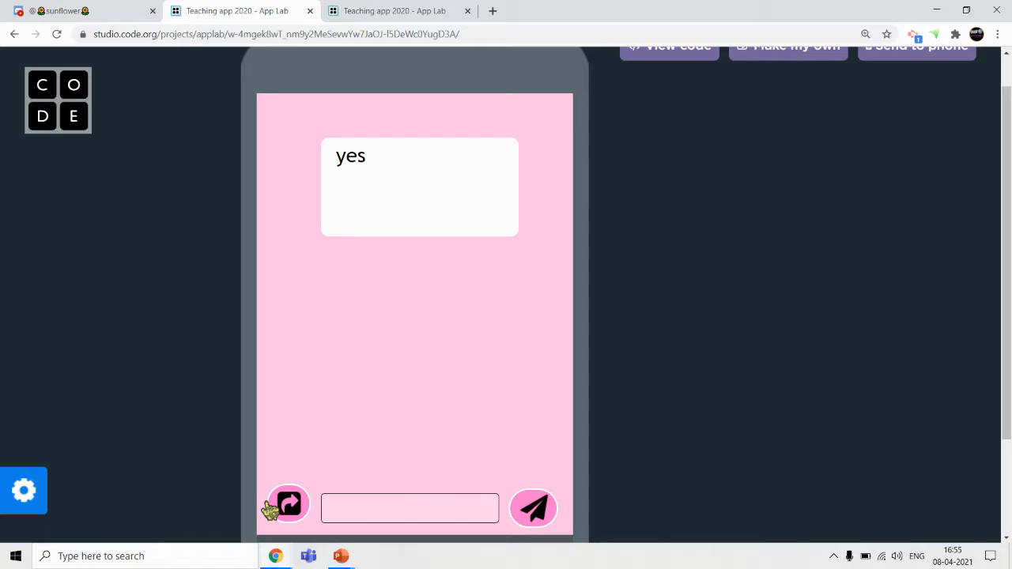
# Send "ohhk" from the teacher's chat and switch to the learner's chat
pyautogui.click(362, 510)
pyautogui.write('ohhk')
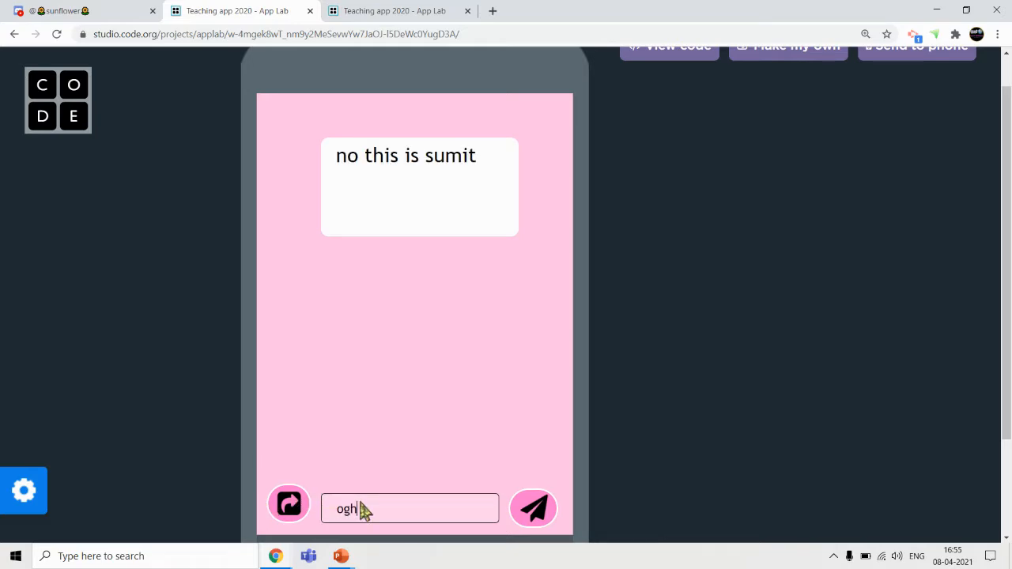
pyautogui.click(532, 511)
pyautogui.click(382, 7)
# Replace the teacher's message with "Let's do google meet" and send it
pyautogui.click(231, 12)
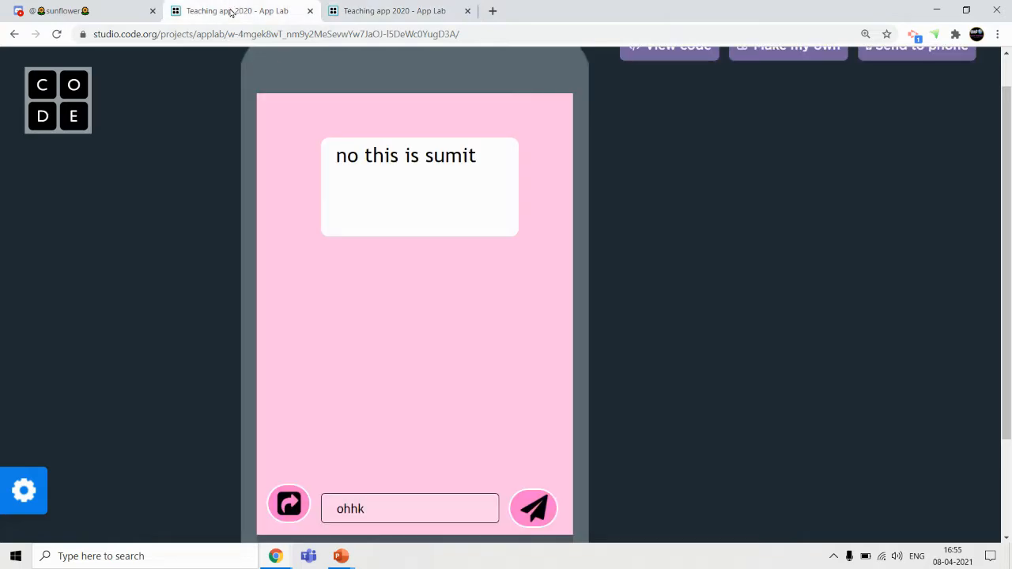
pyautogui.doubleClick(356, 515)
pyautogui.write("Let's do google meet")
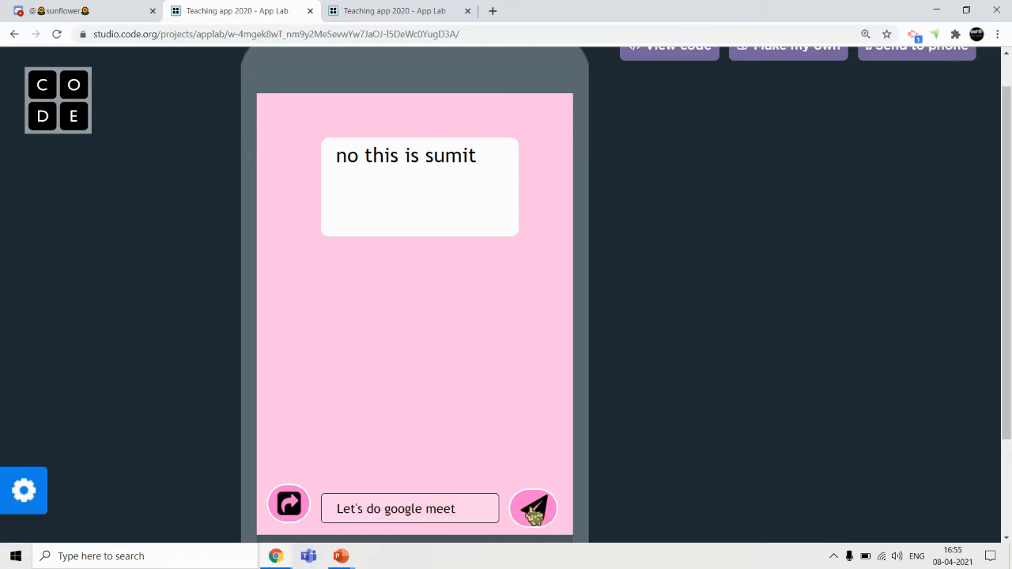
pyautogui.click(532, 510)
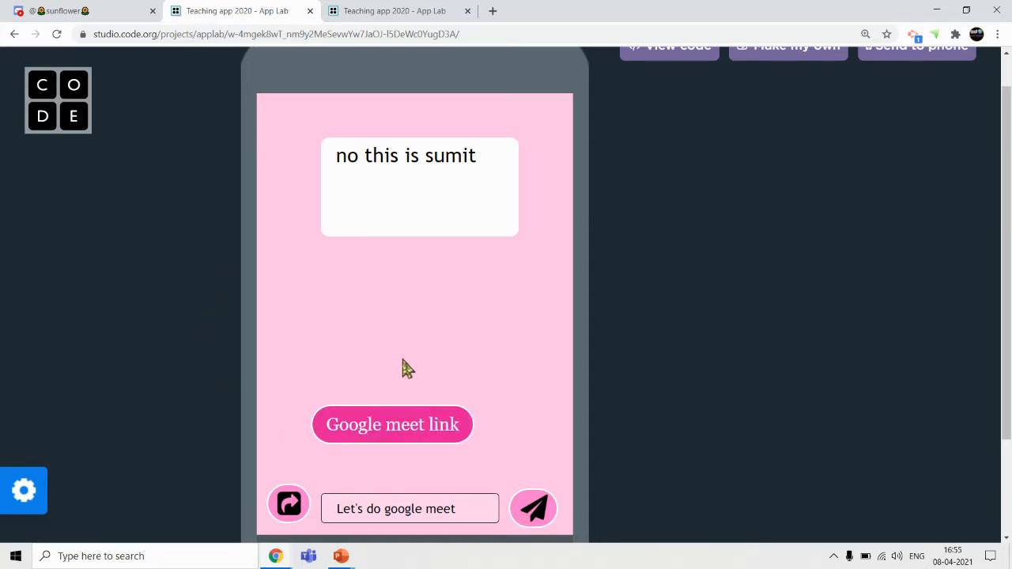
# Follow the Google meet link through to the external website, and close the Google Meet page
pyautogui.click(400, 428)
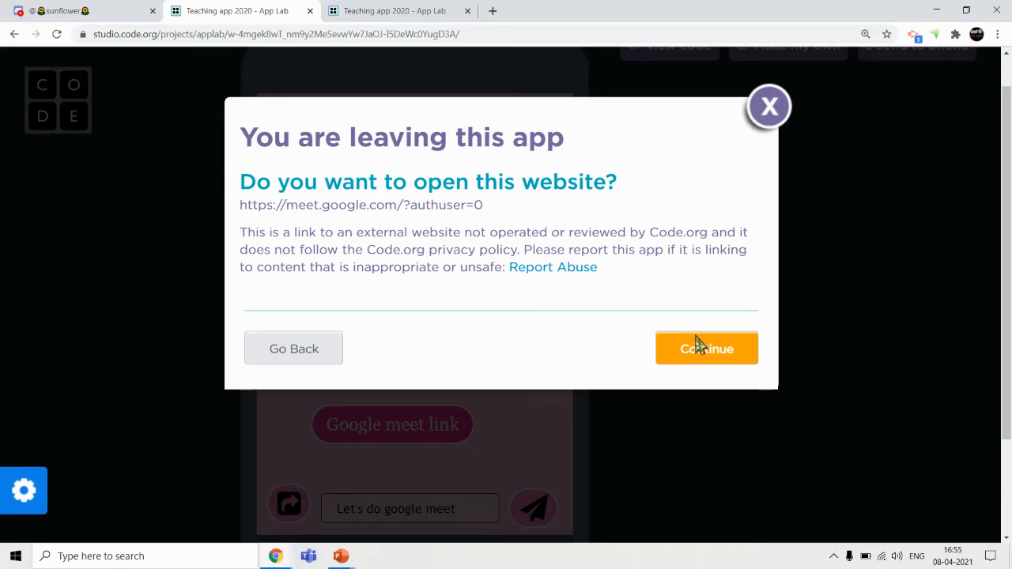
pyautogui.click(341, 355)
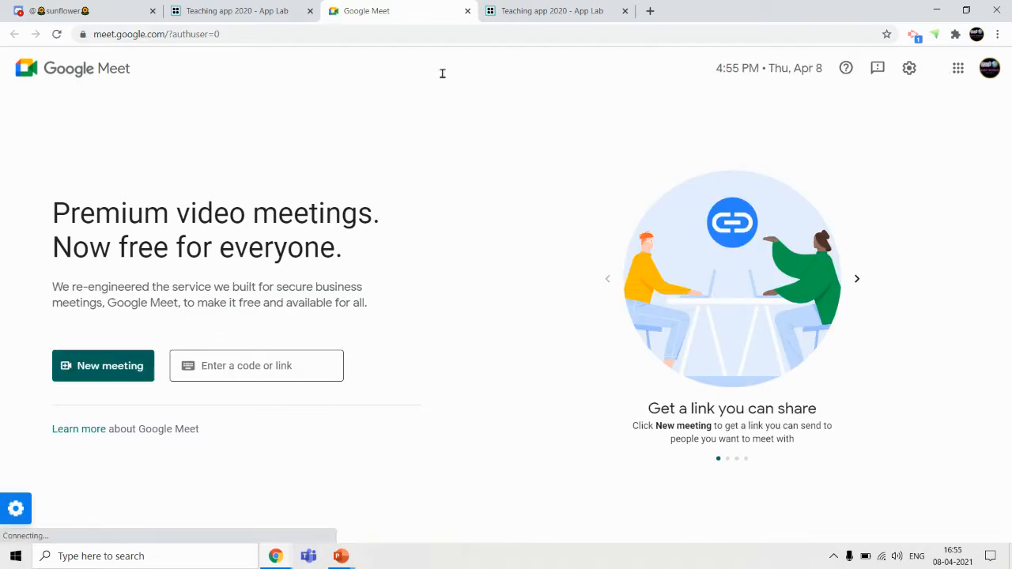
pyautogui.click(468, 11)
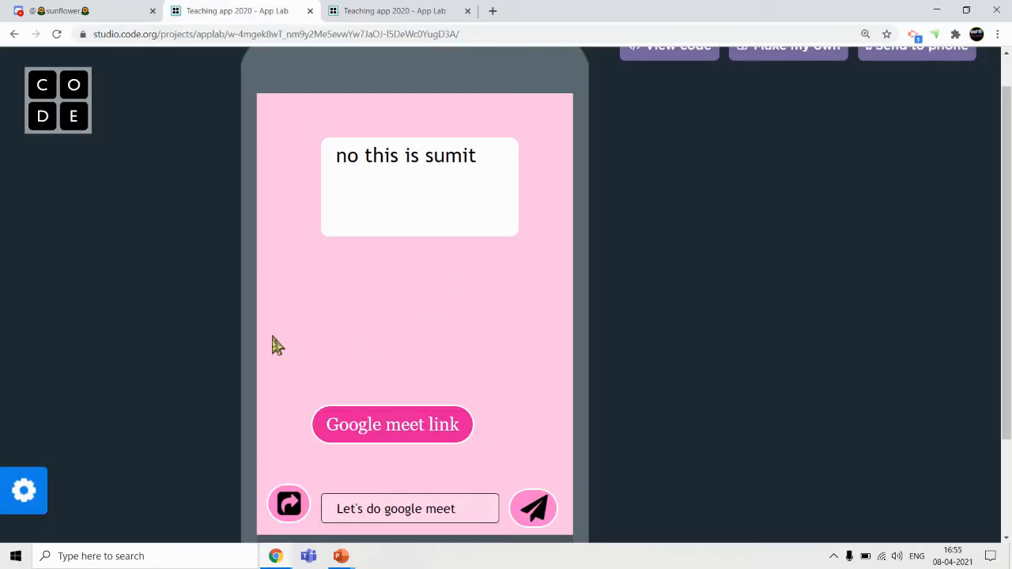
# Load the teacher's message in the learner's chat and send the reply "yes sure"
pyautogui.moveTo(462, 514); pyautogui.dragTo(326, 522)
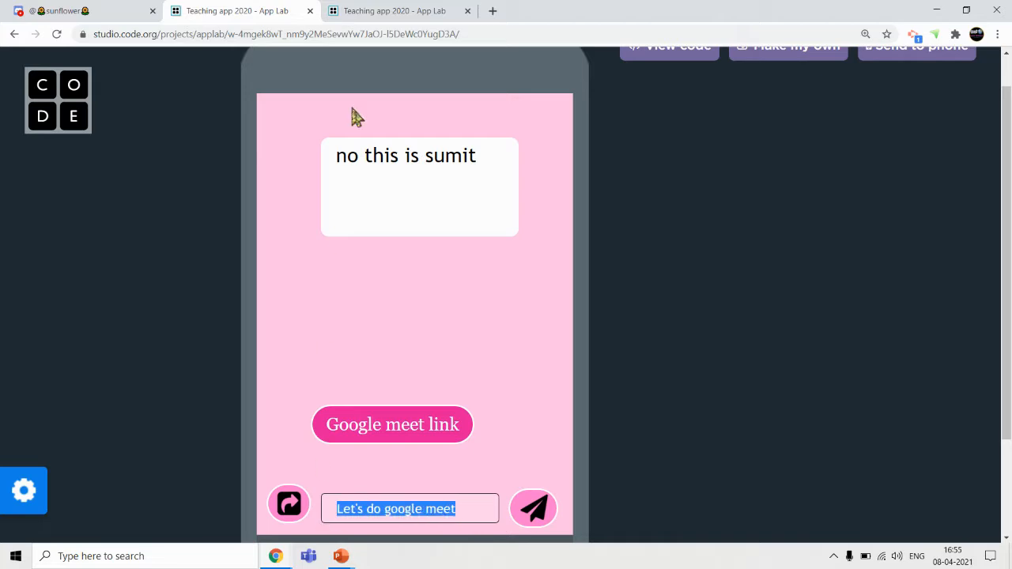
pyautogui.click(362, 10)
pyautogui.click(281, 488)
pyautogui.moveTo(440, 506); pyautogui.dragTo(280, 490)
pyautogui.write('yes s')
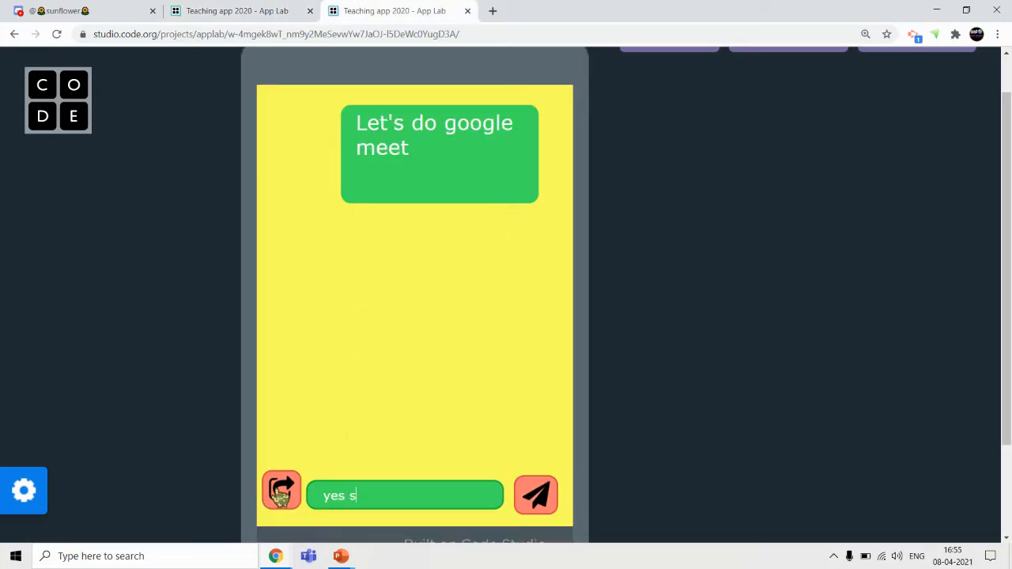
pyautogui.click(535, 495)
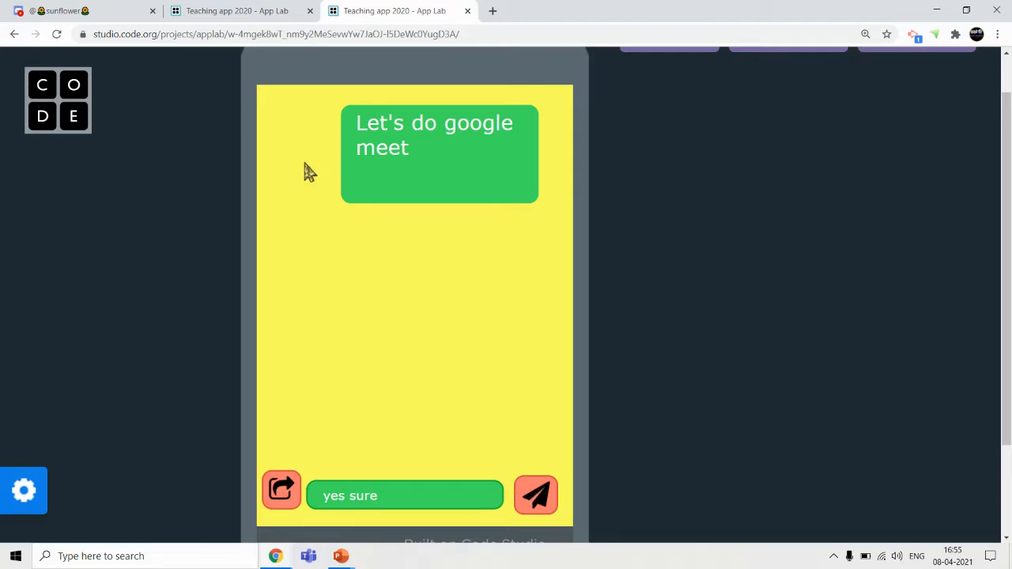
# Load the learner's reply in the teacher's chat and send "this app gave me link as i typed !"
pyautogui.click(237, 10)
pyautogui.click(297, 516)
pyautogui.moveTo(483, 515); pyautogui.dragTo(329, 514)
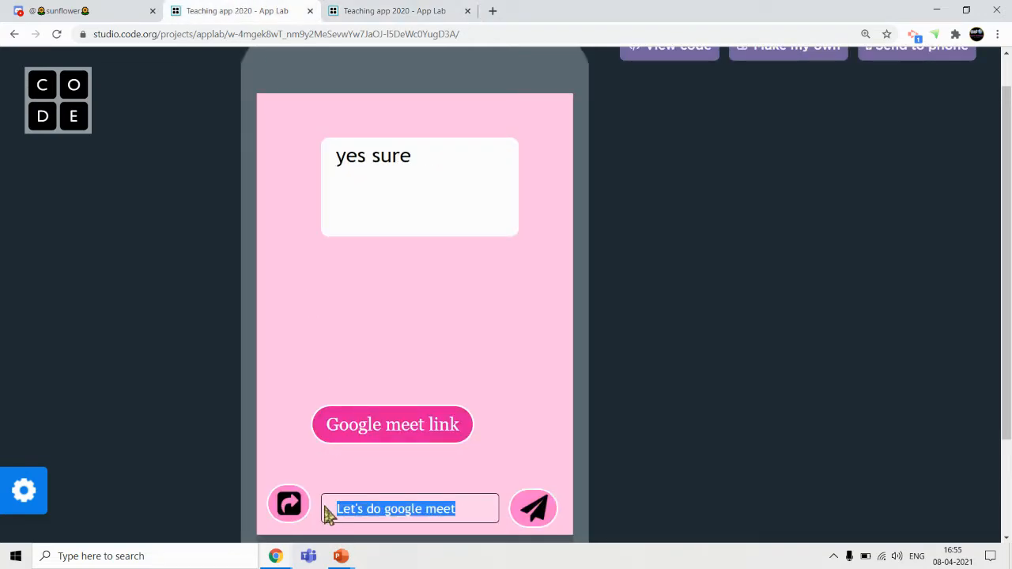
pyautogui.write('this app gave me')
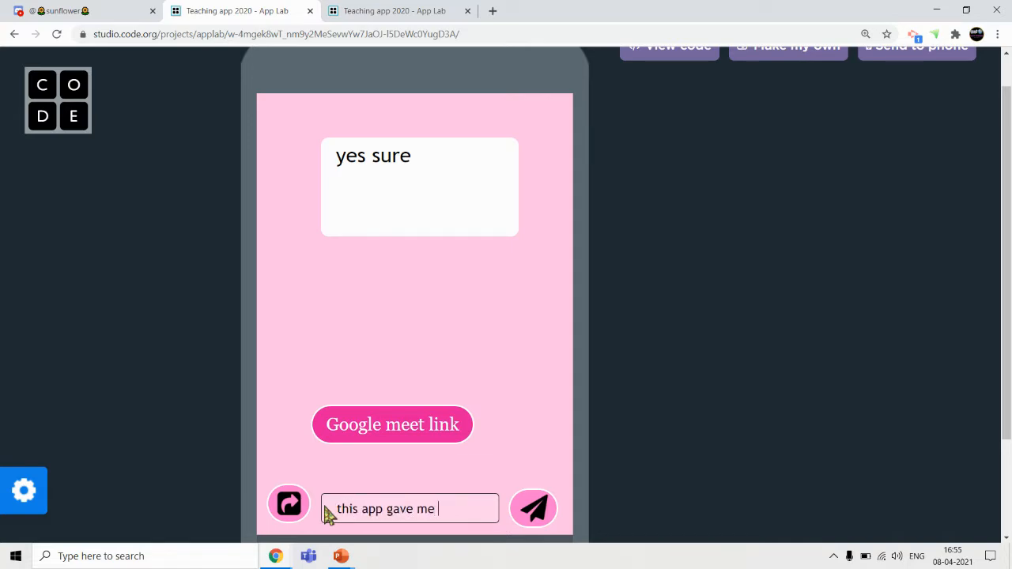
pyautogui.write(' link as i typed !')
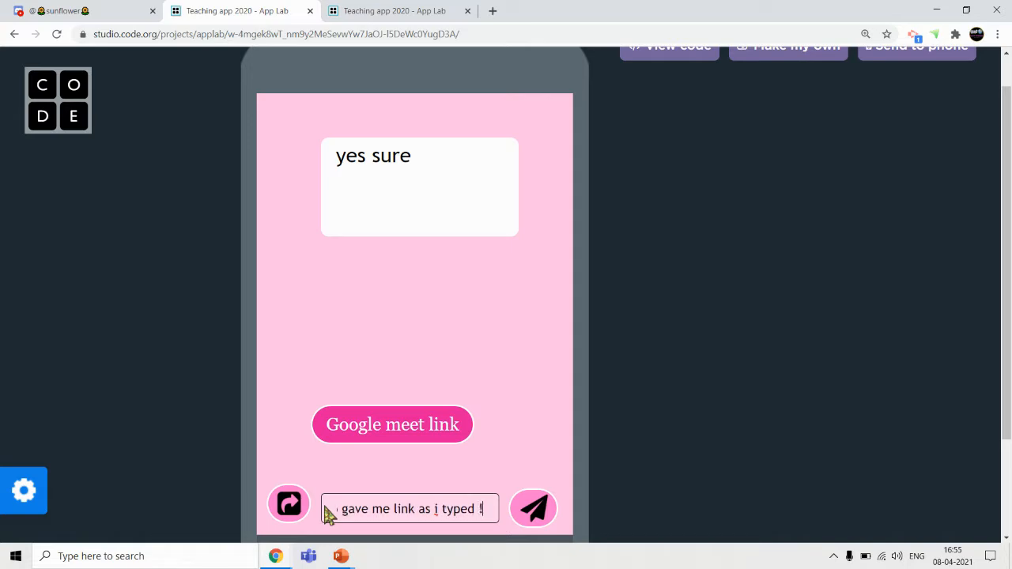
pyautogui.click(533, 508)
# Load the teacher's message in the learner's chat, send the reply "wow", and load that reply in the teacher's chat
pyautogui.hotkey('ctrl', 'Tab')
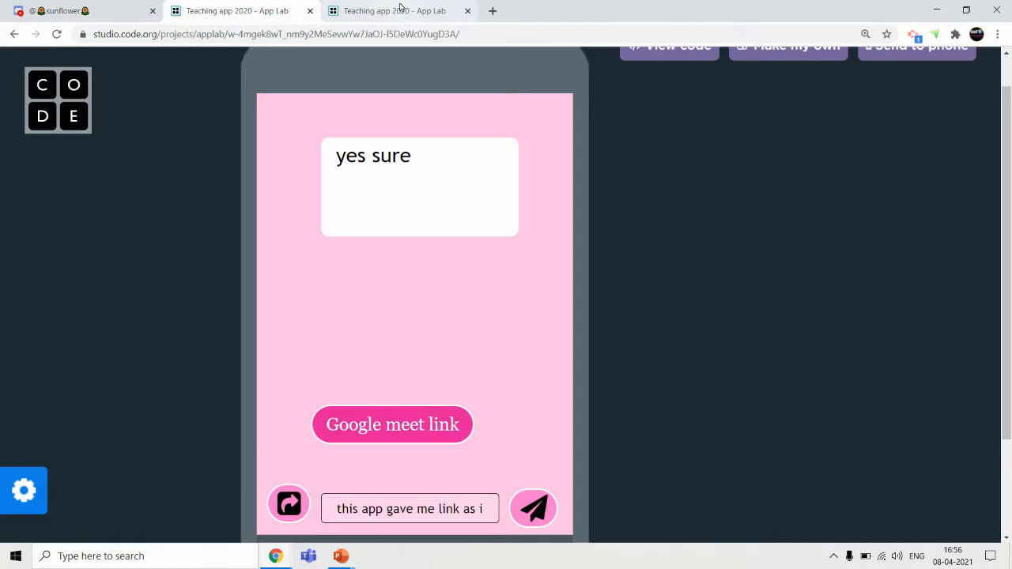
pyautogui.moveTo(400, 508); pyautogui.dragTo(260, 507)
pyautogui.write('wow')
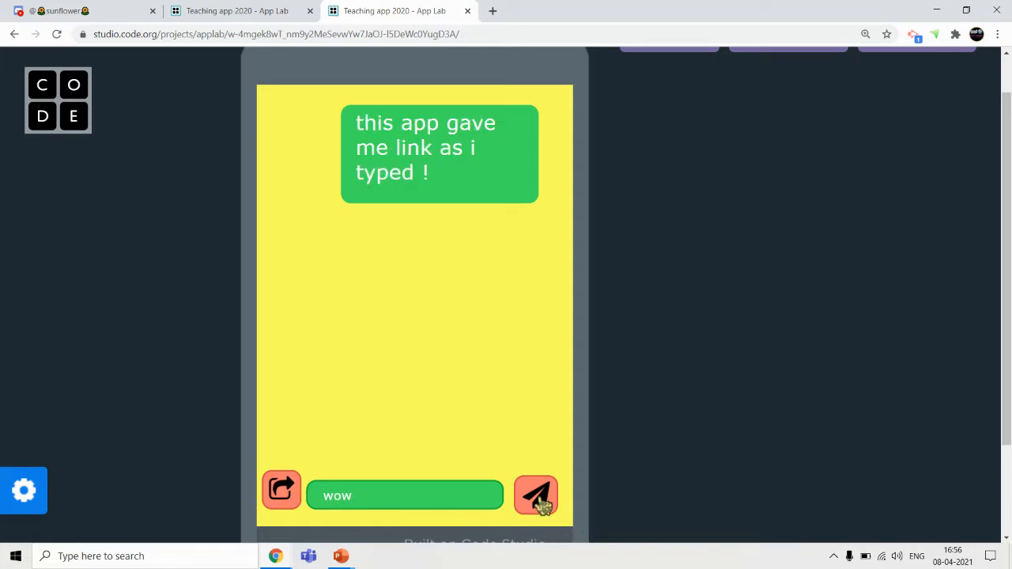
pyautogui.click(237, 11)
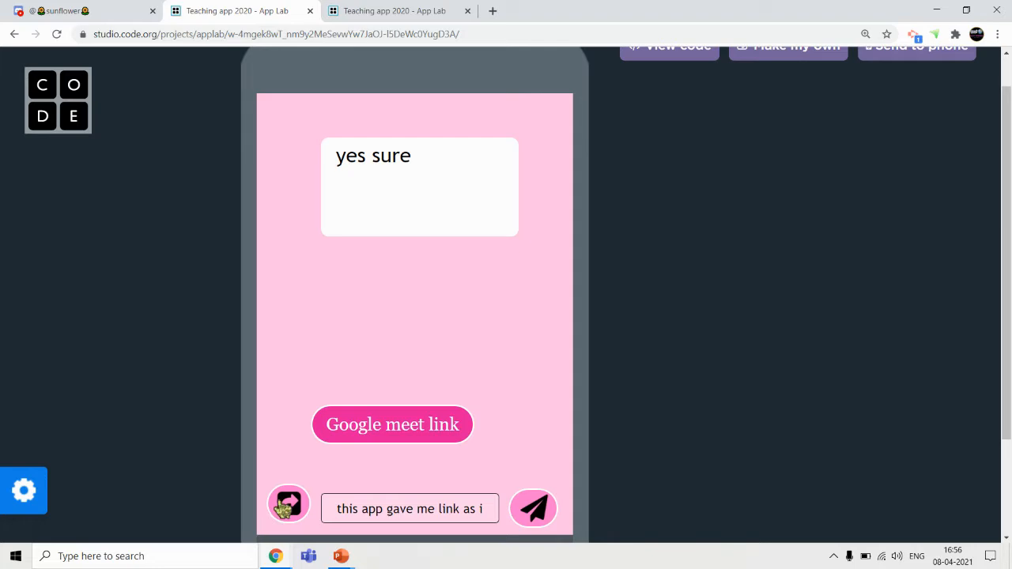
# Open Code.org in a new browser tab and create a new App Lab project
pyautogui.click(493, 11)
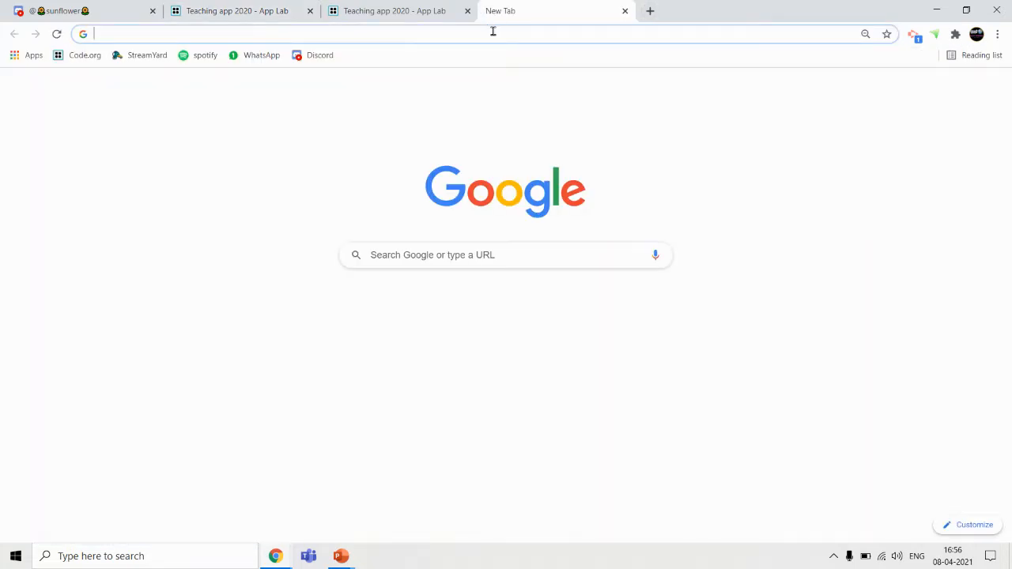
pyautogui.write('code')
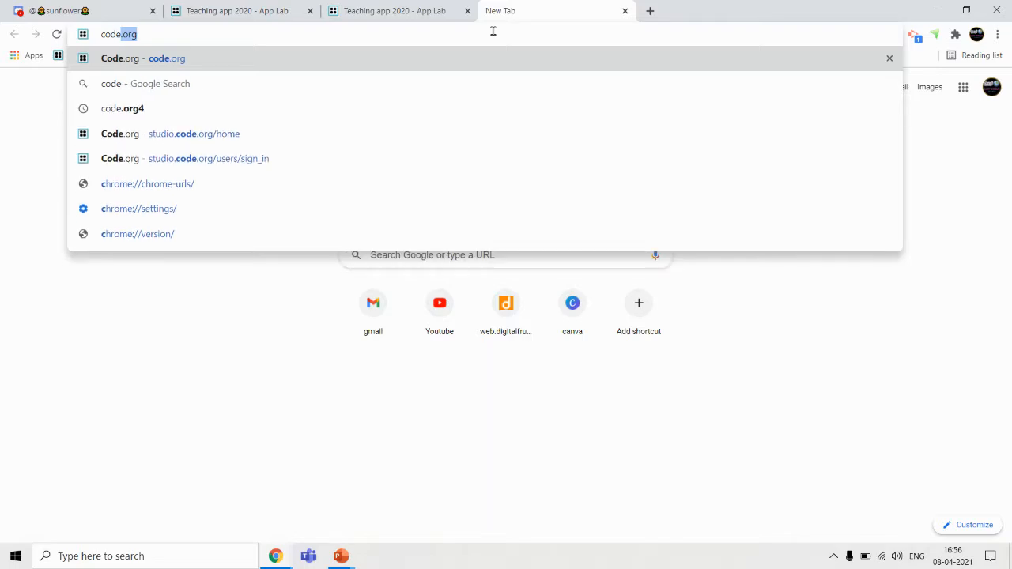
pyautogui.press('Return')
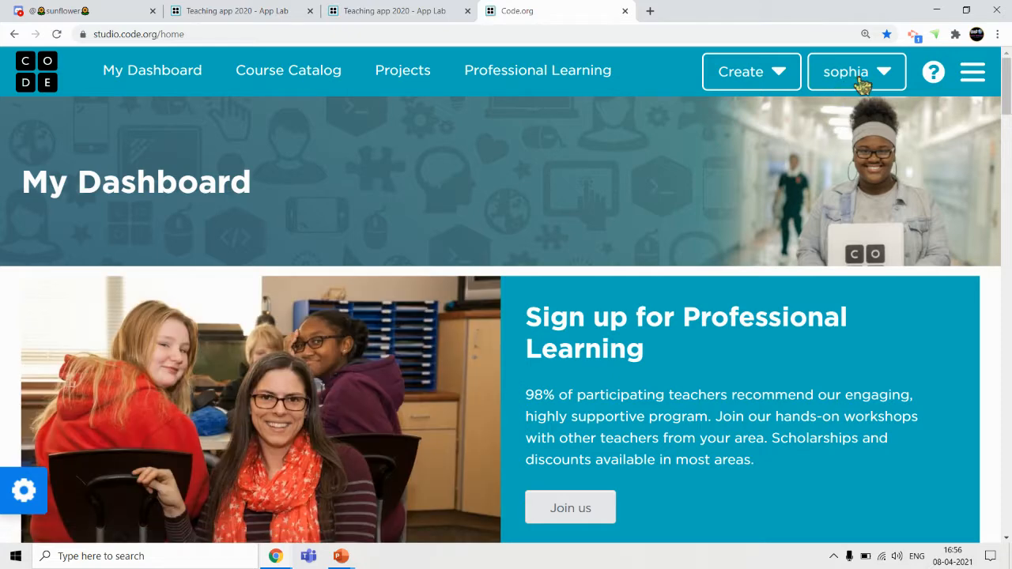
pyautogui.click(773, 85)
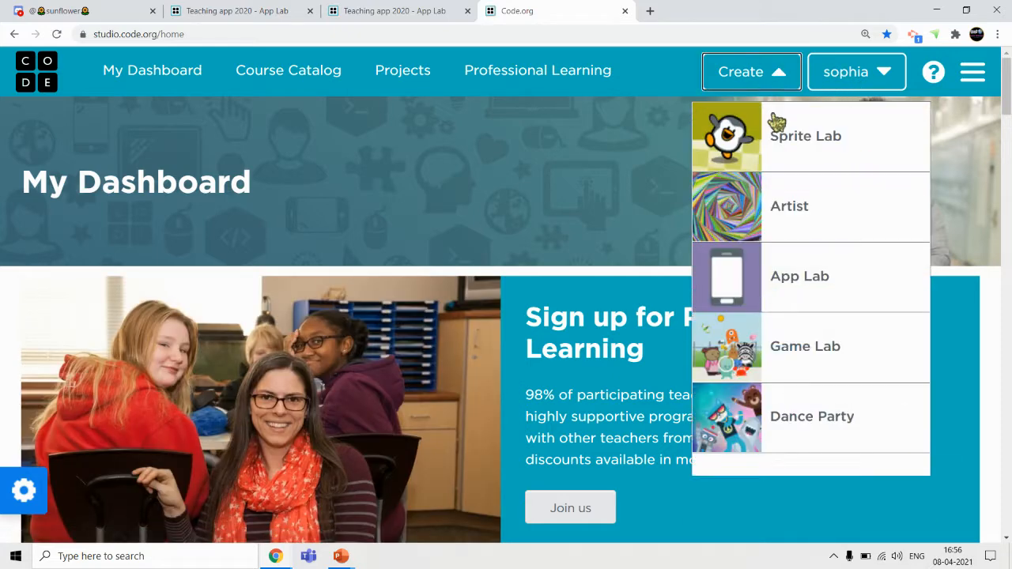
pyautogui.click(792, 293)
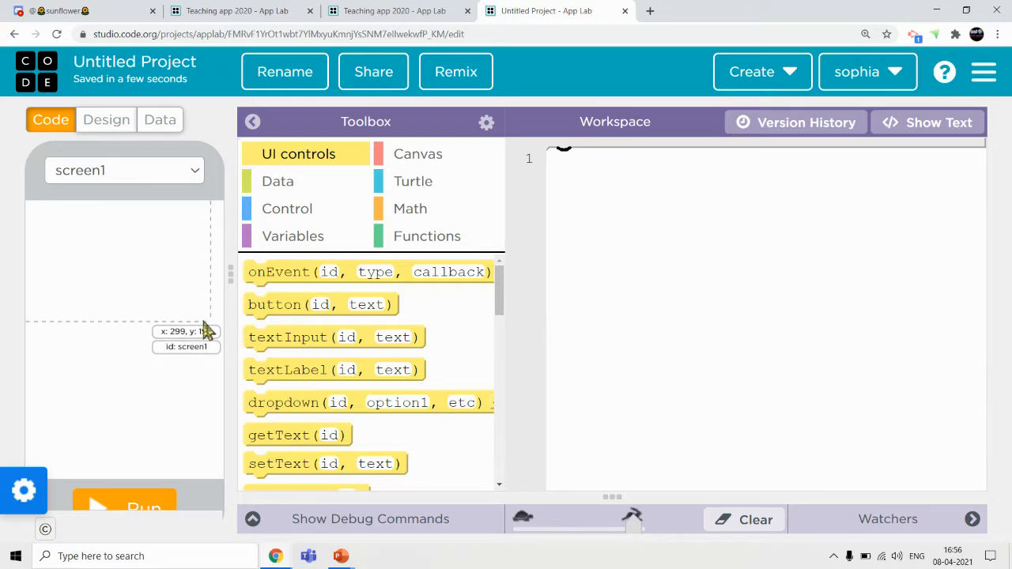
# Reduce the browser zoom to 125% and widen the app preview beside the toolbox
pyautogui.click(998, 34)
pyautogui.click(910, 156)
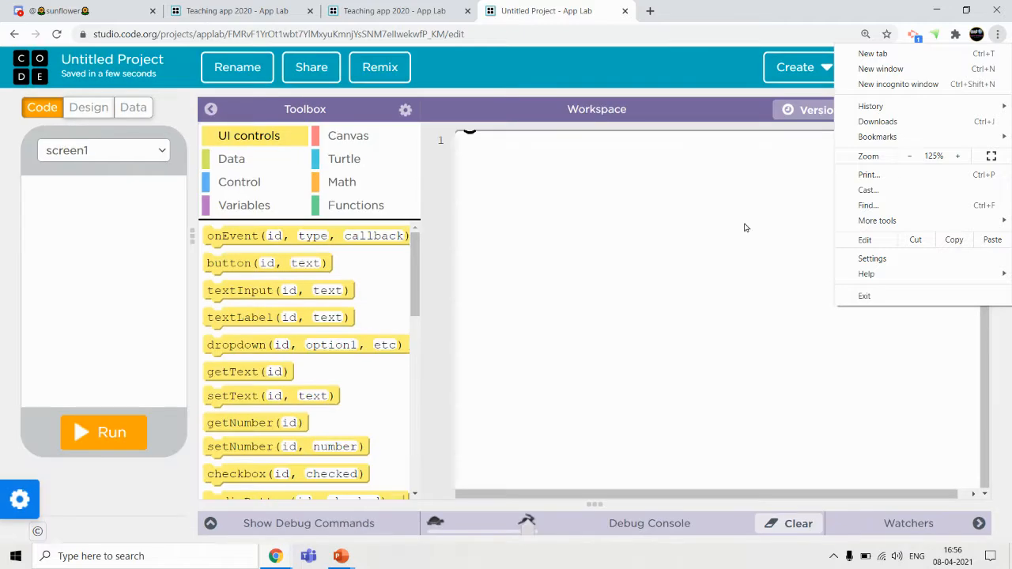
pyautogui.click(190, 231)
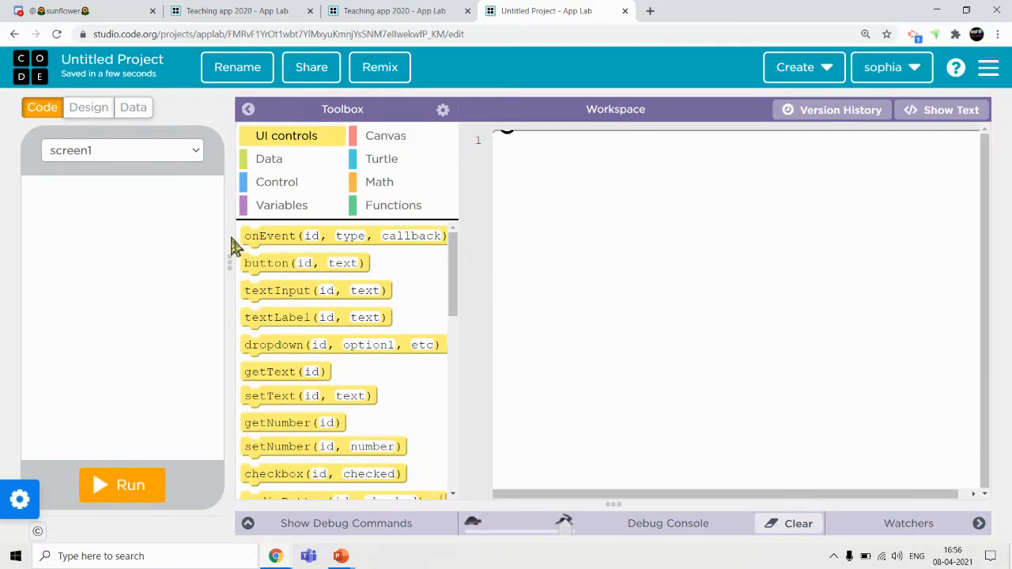
# Switch the project to design mode and change the first screen's id to start_screen
pyautogui.click(87, 111)
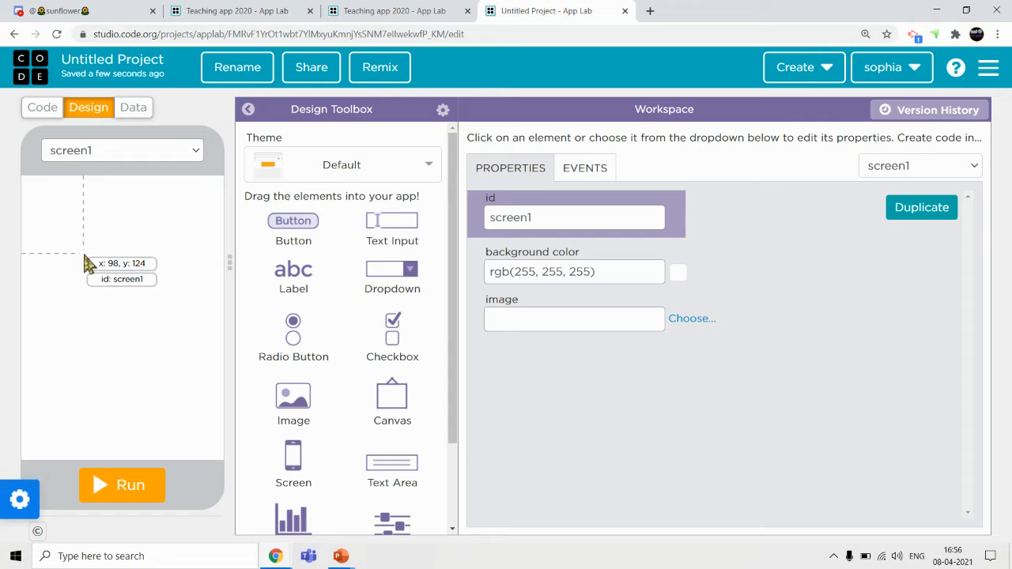
pyautogui.moveTo(573, 224); pyautogui.dragTo(478, 221)
pyautogui.write('start_')
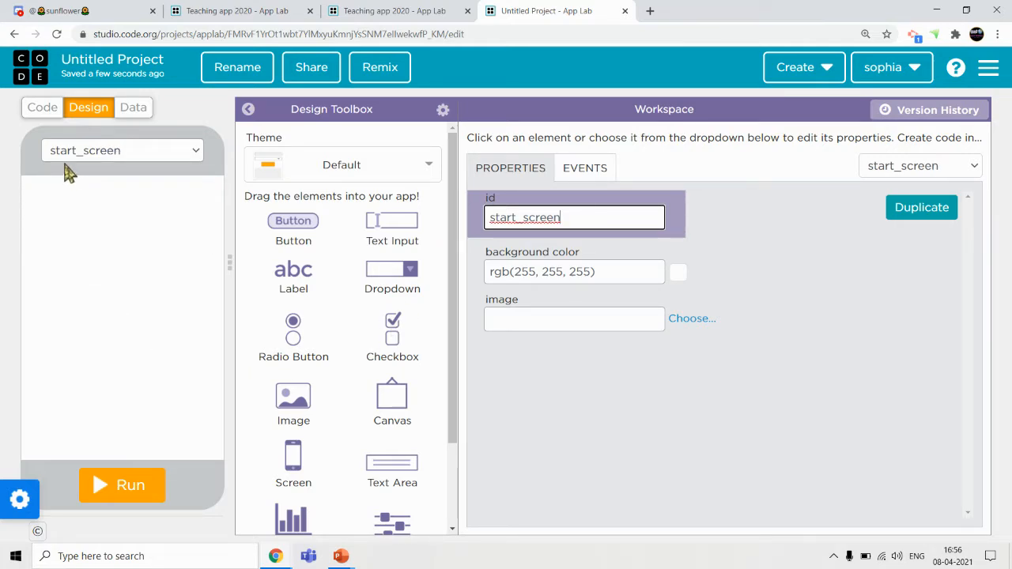
# Add a second screen to the app and set its id to log_in
pyautogui.click(95, 153)
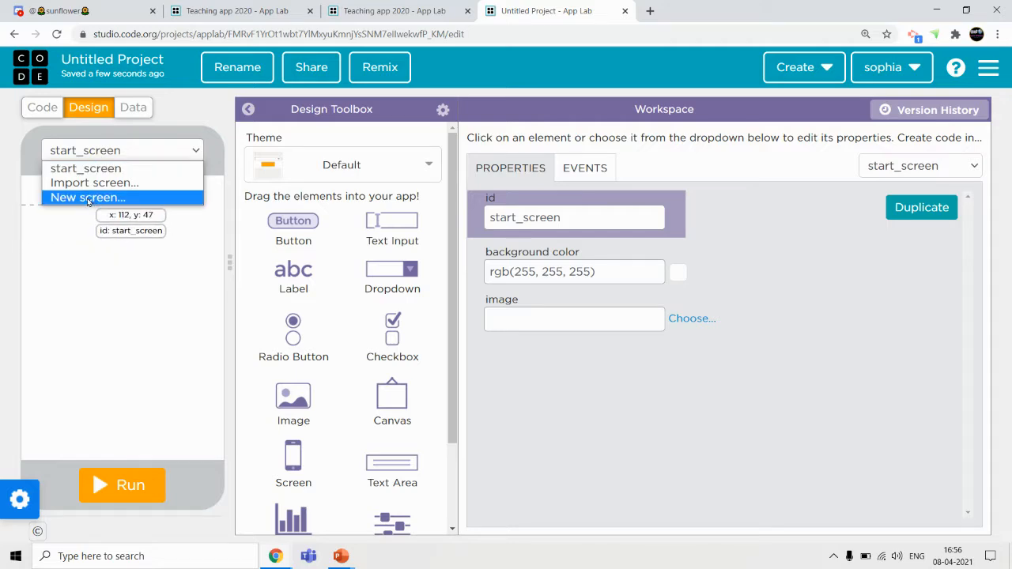
pyautogui.click(89, 198)
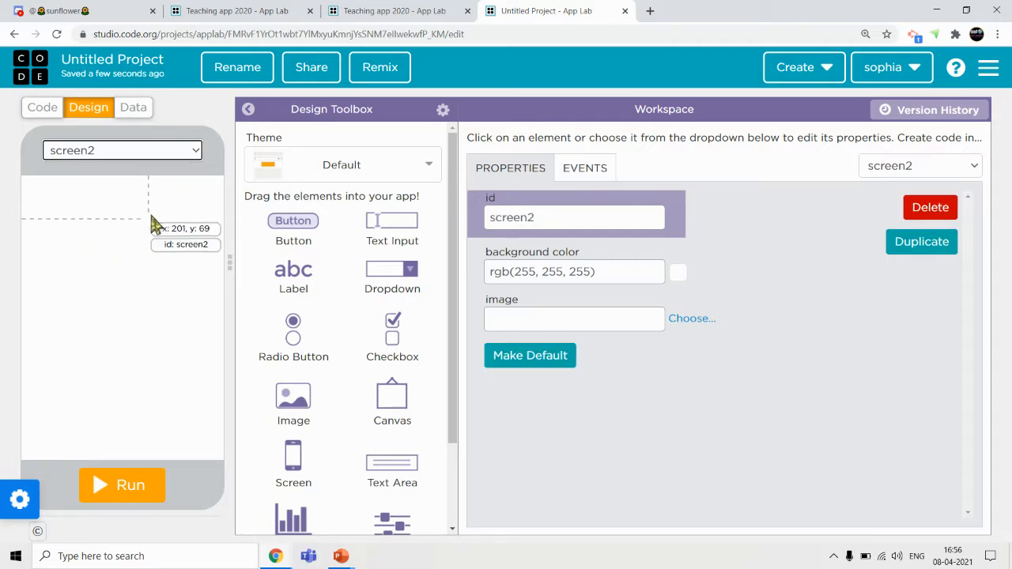
pyautogui.doubleClick(539, 221)
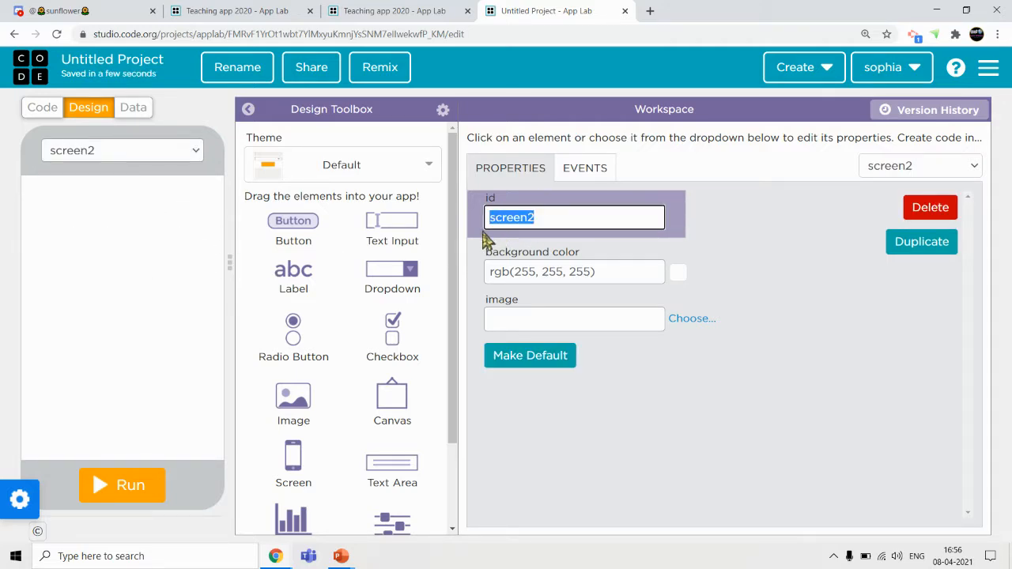
pyautogui.write('log_in')
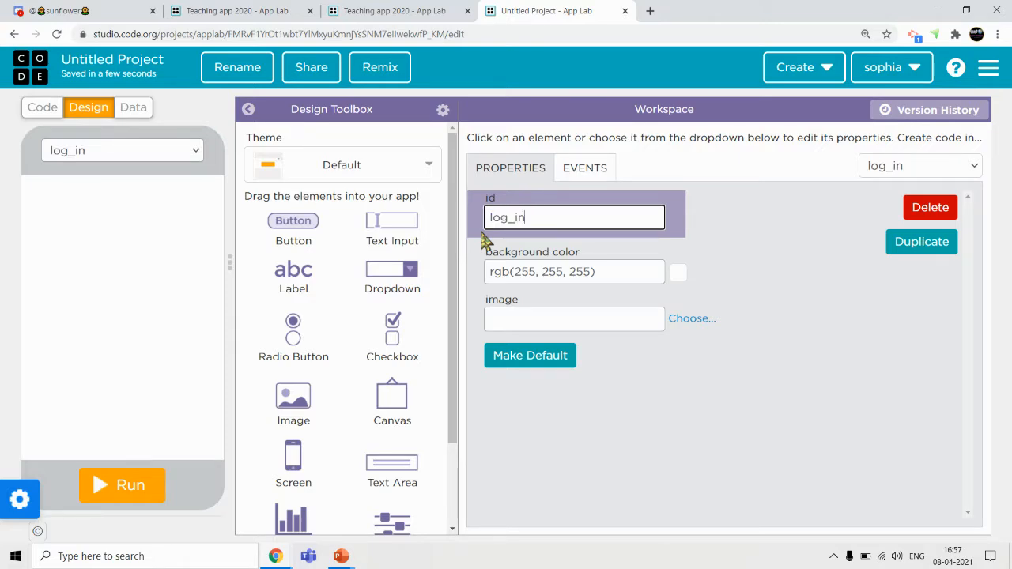
pyautogui.click(129, 227)
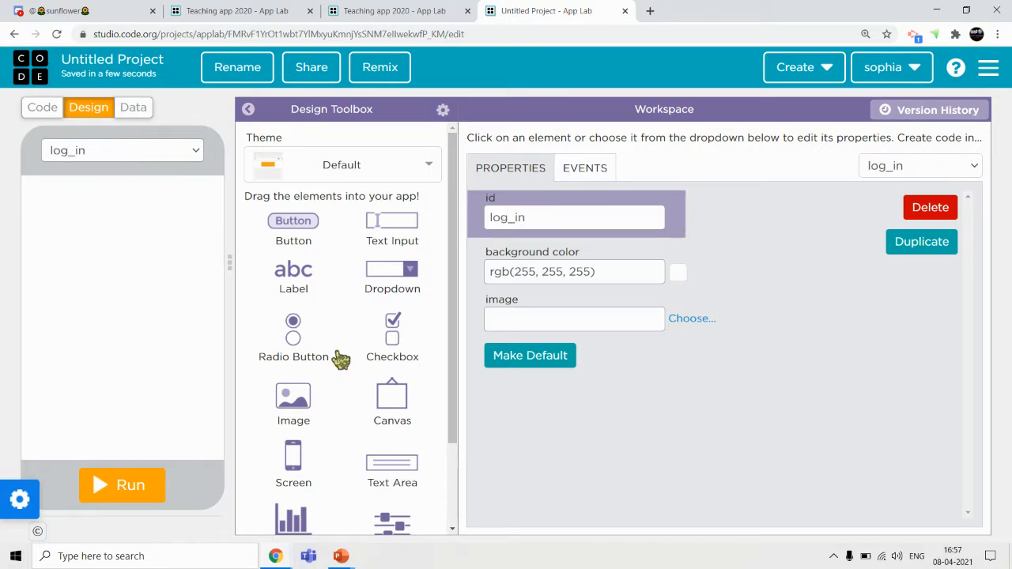
# Add a third screen, check the teacher's chat in the finished app for reference, and set the new screen's id to teach_screen
pyautogui.scroll(-1, 444, 396)
pyautogui.scroll(1, 443, 403)
pyautogui.scroll(-1, 441, 416)
pyautogui.scroll(-1, 440, 416)
pyautogui.moveTo(294, 364); pyautogui.dragTo(136, 295)
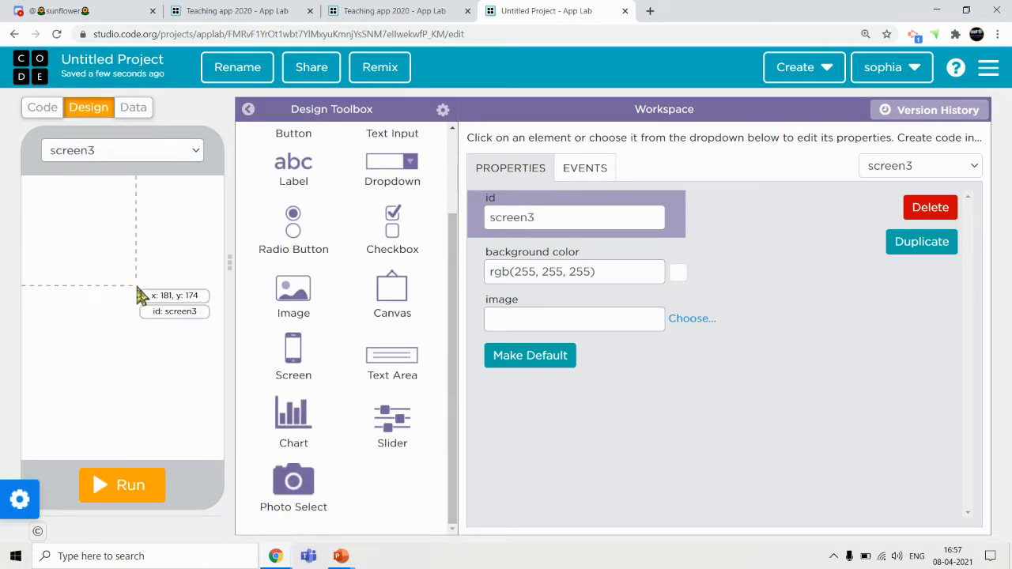
pyautogui.moveTo(565, 222); pyautogui.dragTo(486, 219)
pyautogui.click(212, 11)
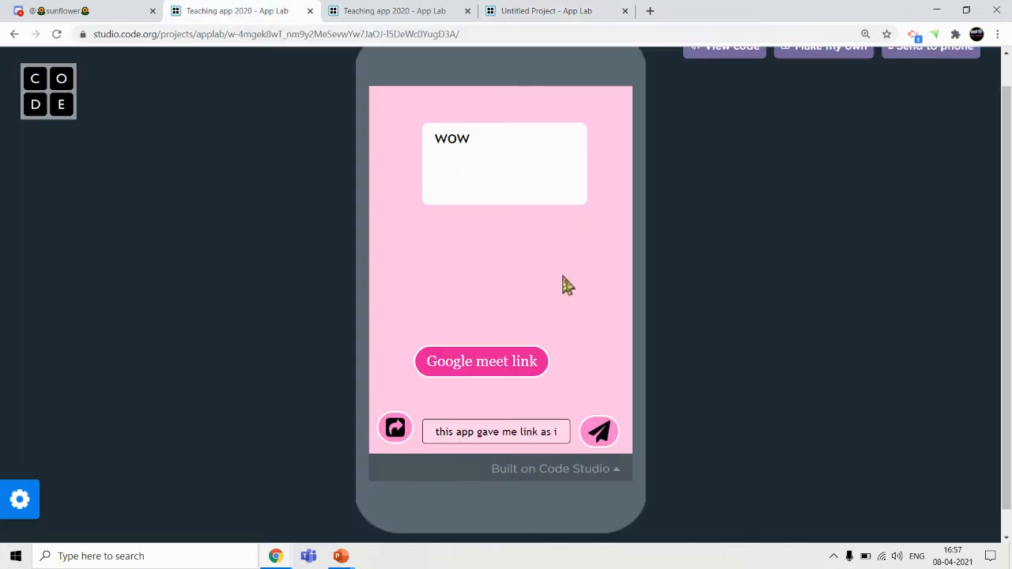
pyautogui.scroll(1, 882, 229)
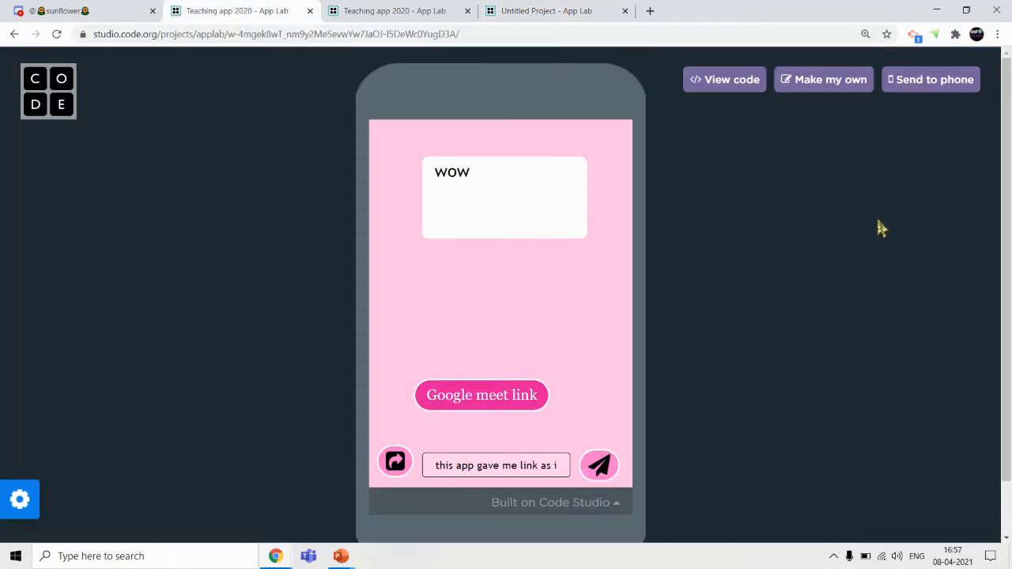
pyautogui.click(546, 10)
pyautogui.write('teach_screen')
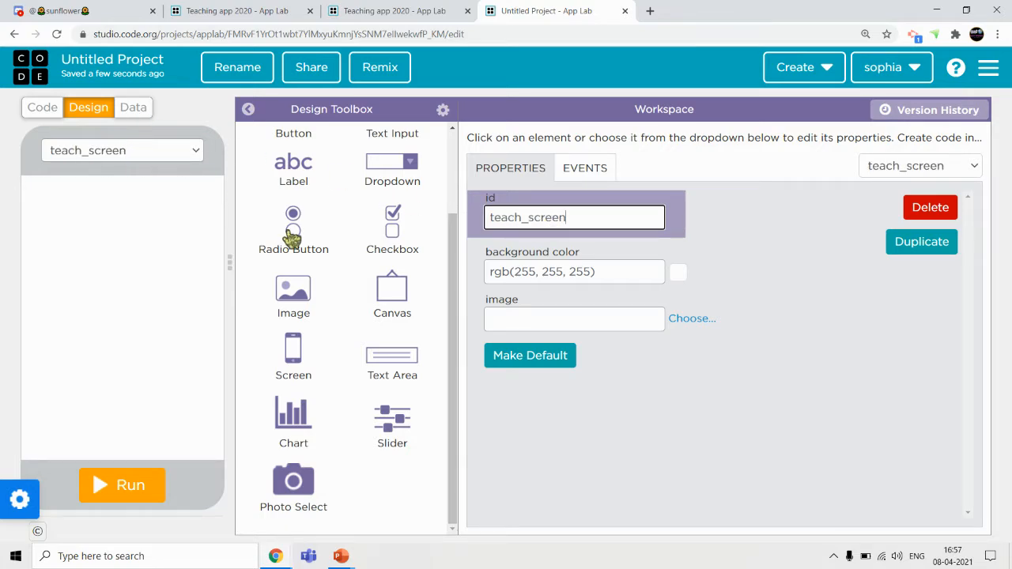
# Add a fourth screen, check the learner's chat in the finished app, and set the new screen's id to learn_screen
pyautogui.moveTo(293, 352); pyautogui.dragTo(100, 291)
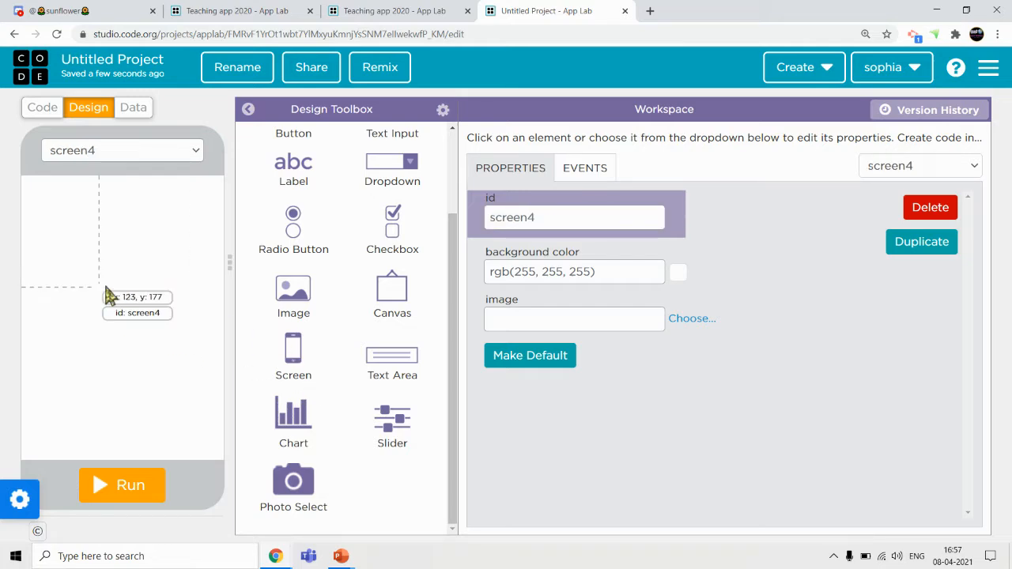
pyautogui.click(375, 12)
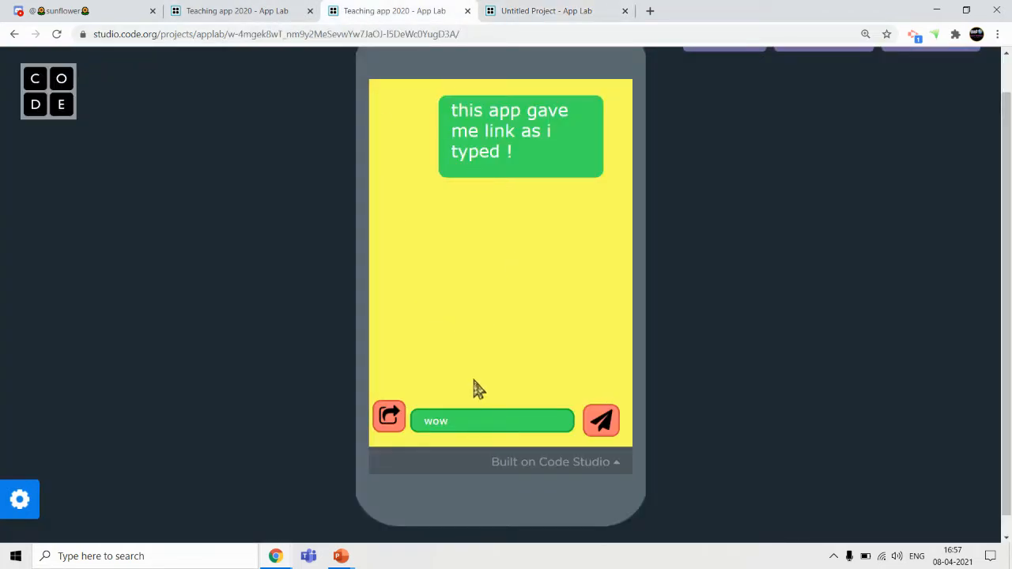
pyautogui.doubleClick(433, 431)
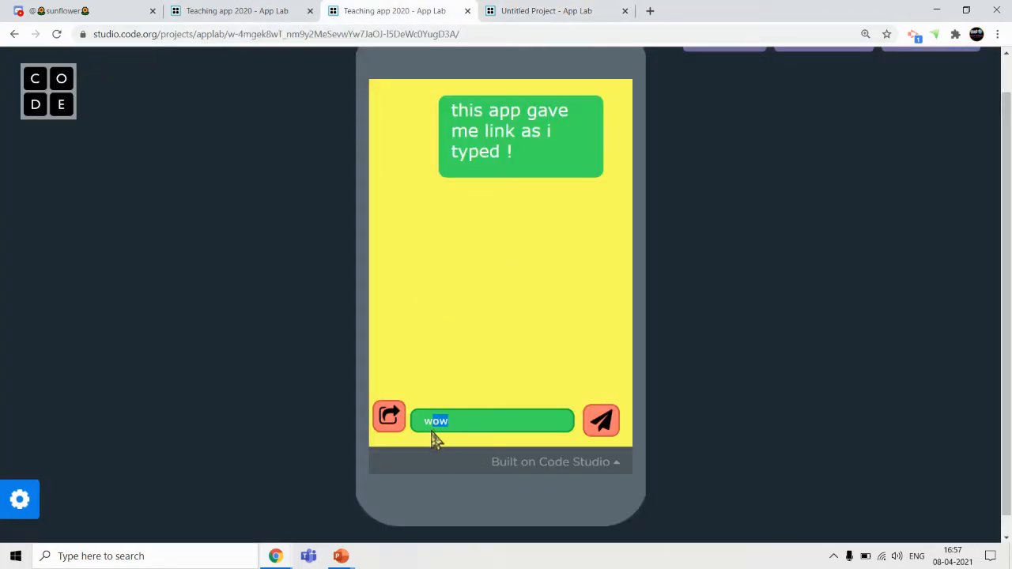
pyautogui.click(526, 9)
pyautogui.moveTo(554, 228); pyautogui.dragTo(415, 240)
pyautogui.write('l')
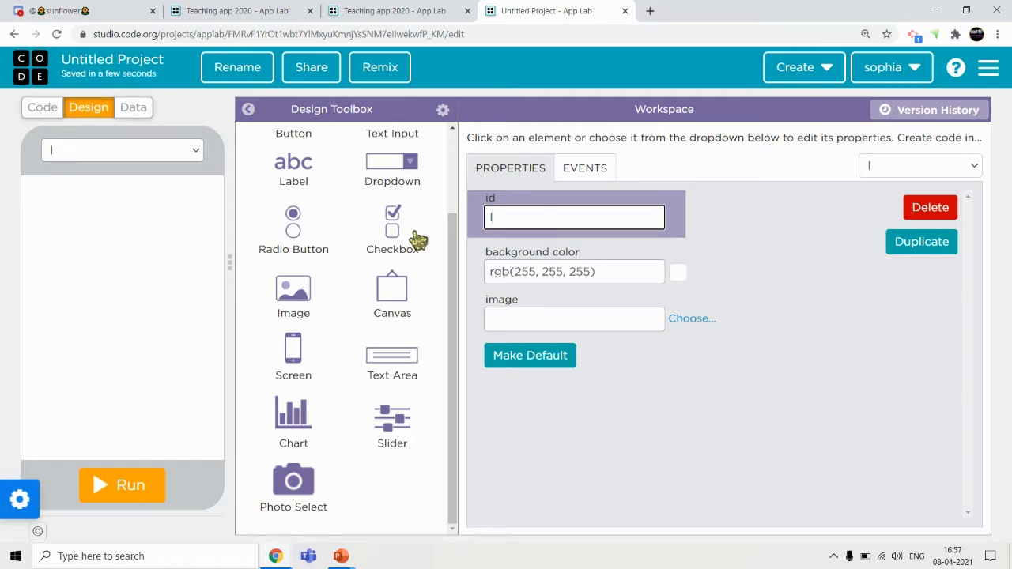
pyautogui.write('earn_screen')
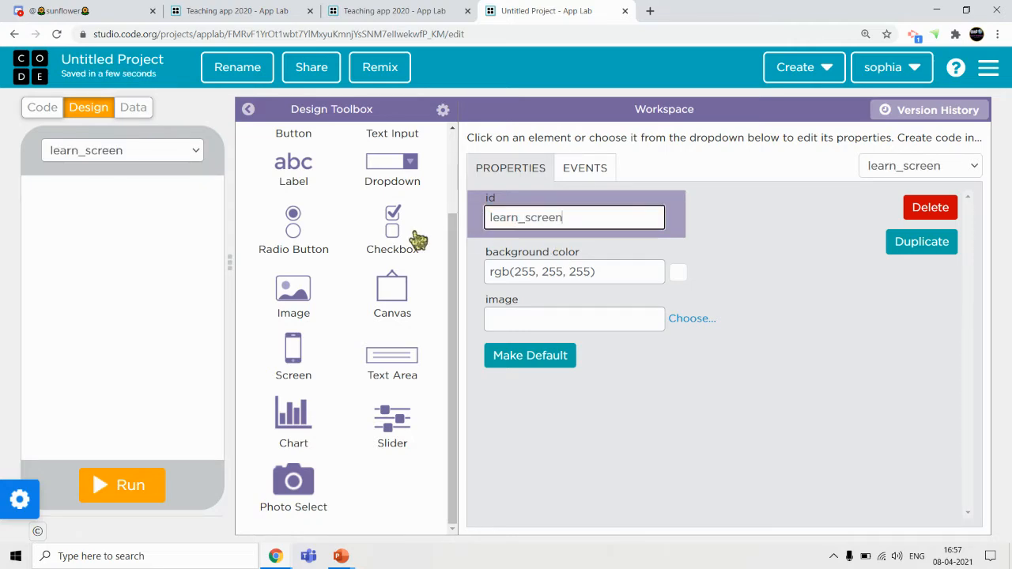
# Review the list of screens, return to start_screen, and apply the Peachy theme to it
pyautogui.click(118, 151)
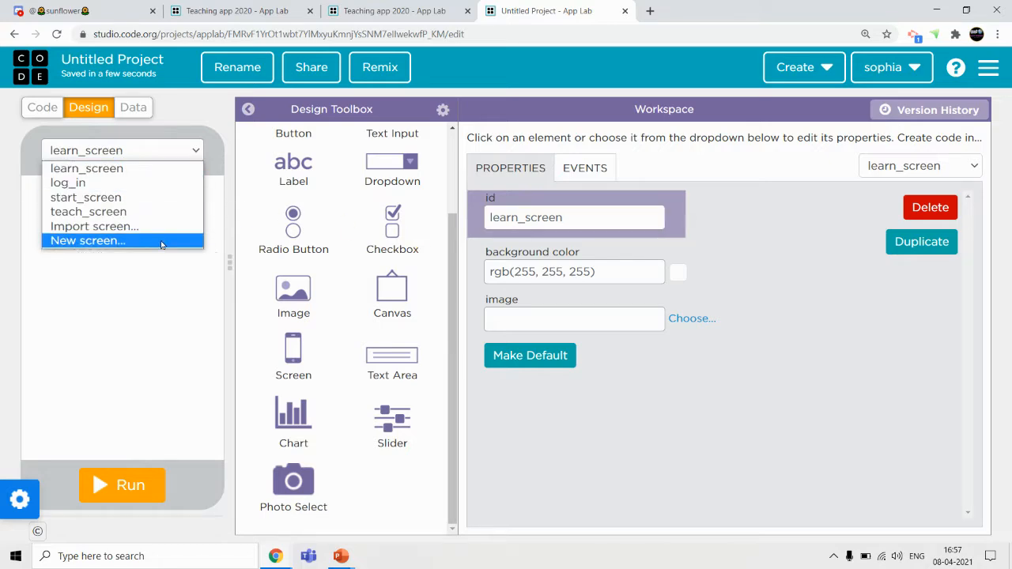
pyautogui.click(158, 346)
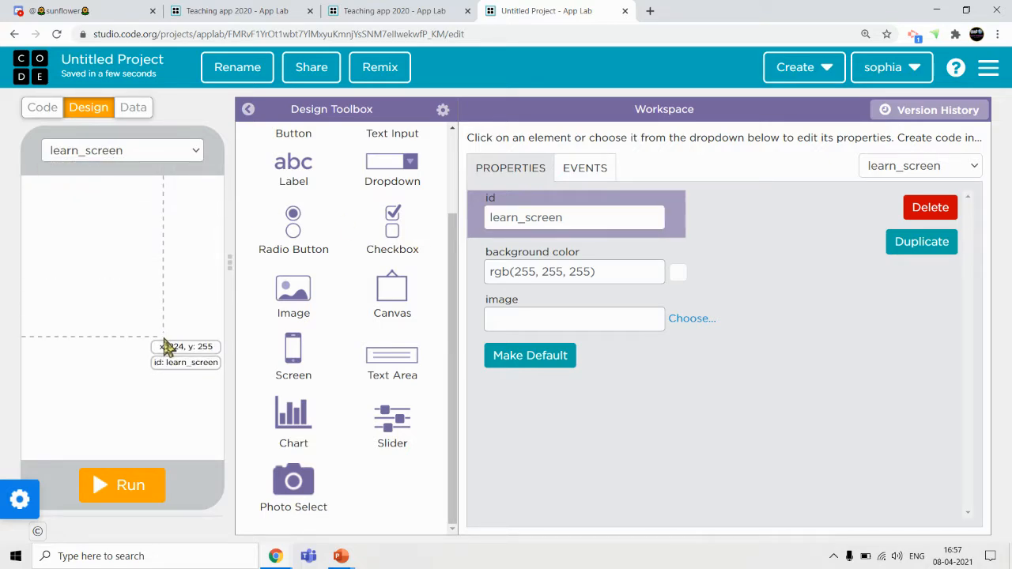
pyautogui.click(92, 152)
pyautogui.click(87, 198)
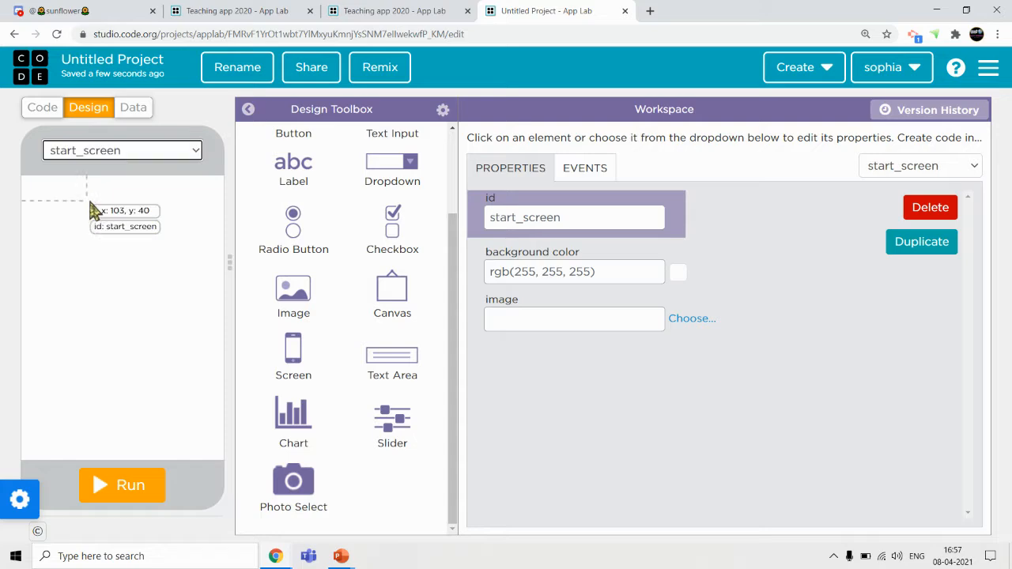
pyautogui.scroll(3, 439, 255)
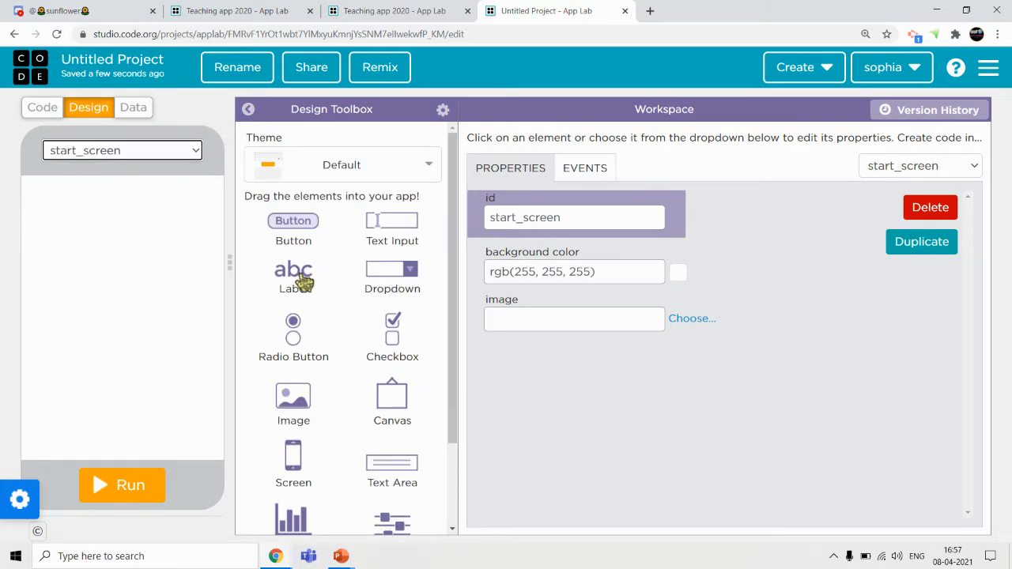
pyautogui.click(345, 170)
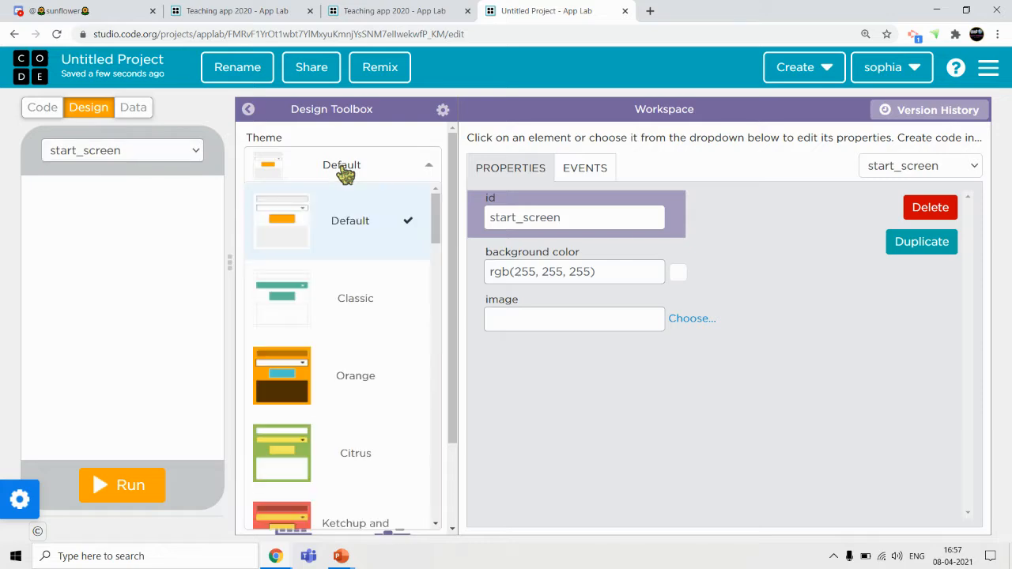
pyautogui.moveTo(433, 231); pyautogui.dragTo(424, 533)
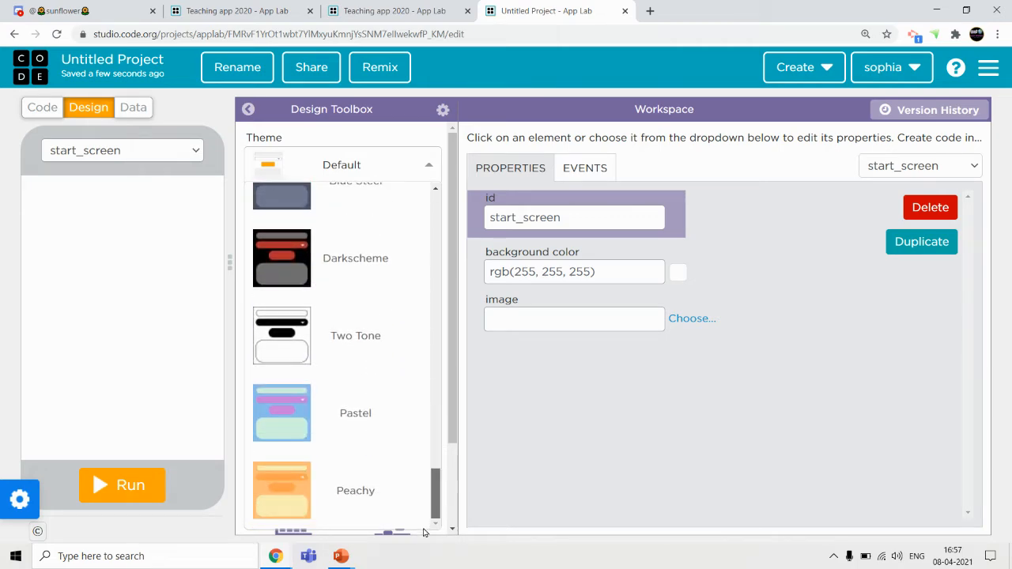
pyautogui.click(351, 506)
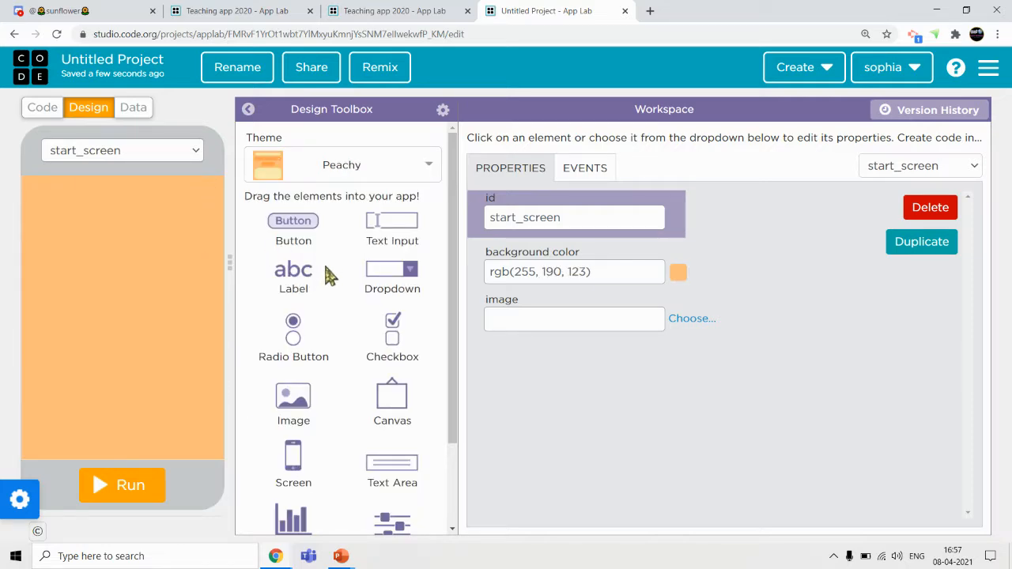
# Add a label near the top of start_screen at x 45, y 40 with the text "Welcome to teaching app"
pyautogui.moveTo(310, 277); pyautogui.dragTo(71, 217)
pyautogui.write('Welcome to')
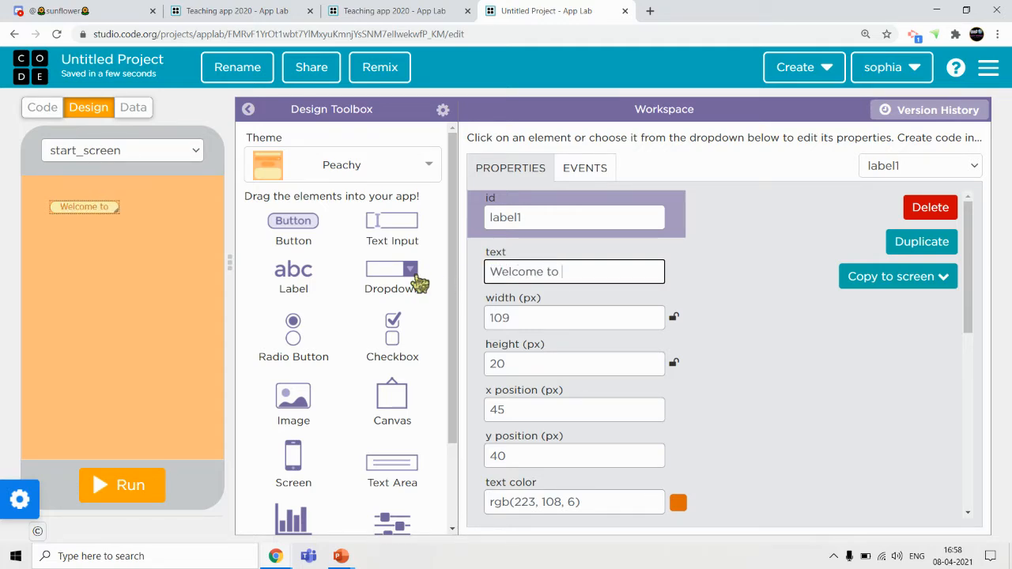
pyautogui.write(' teaching app')
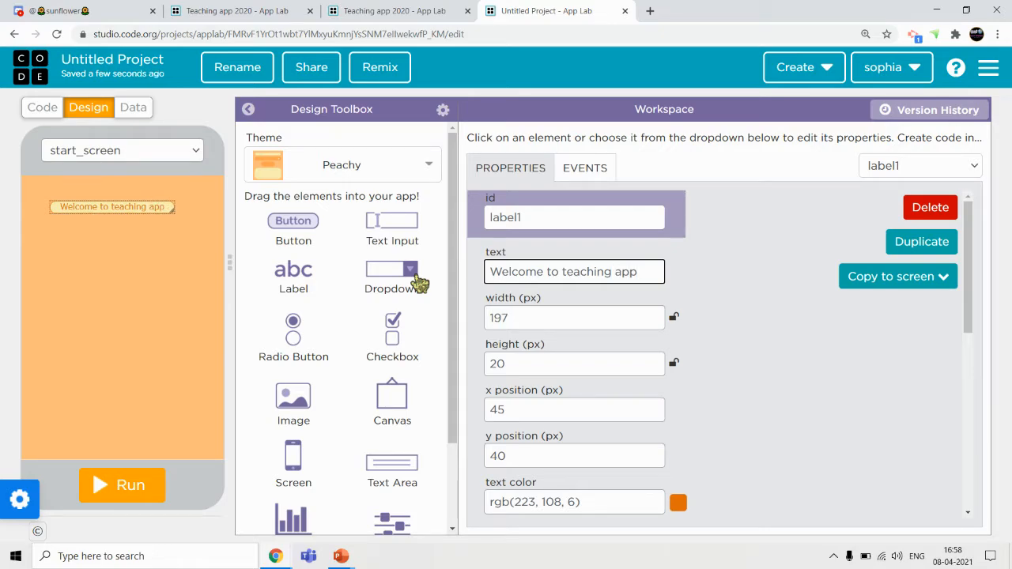
# Extend the welcome label's text with ". Click start button to start teaching/learning"
pyautogui.write('. Click')
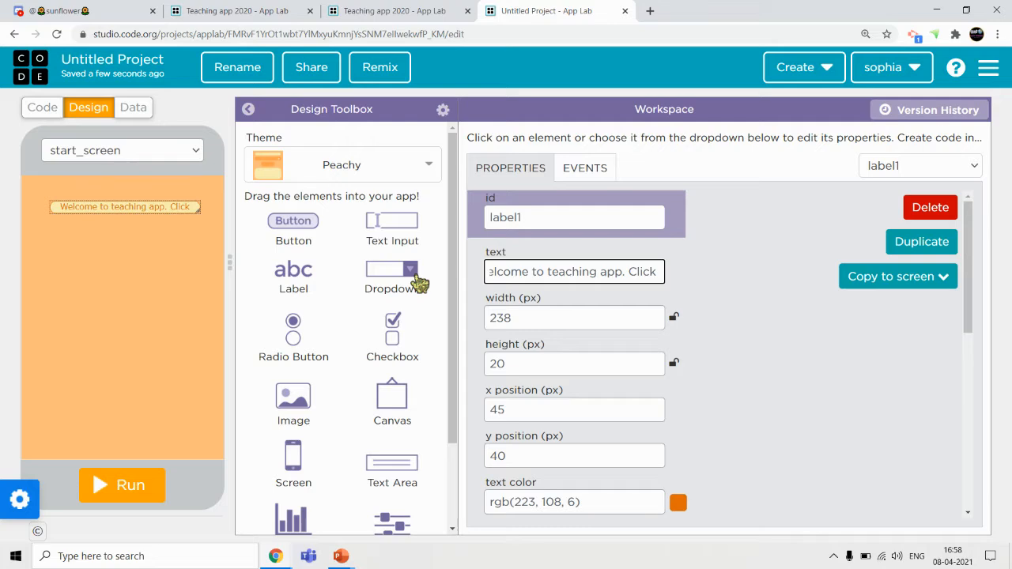
pyautogui.write(' start')
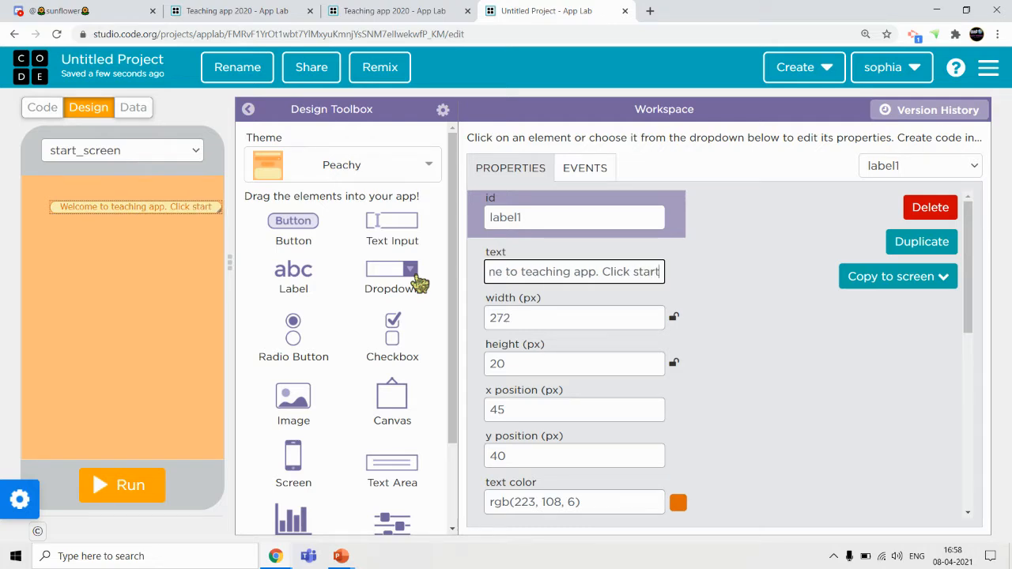
pyautogui.write(' buyt')
pyautogui.press('BackSpace')
pyautogui.press('BackSpace')
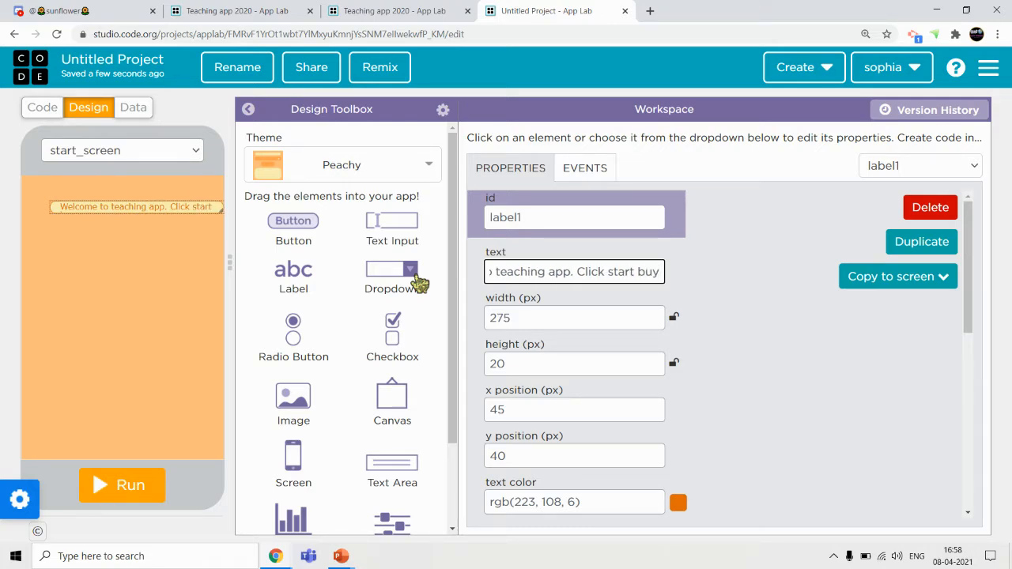
pyautogui.write('tton to ')
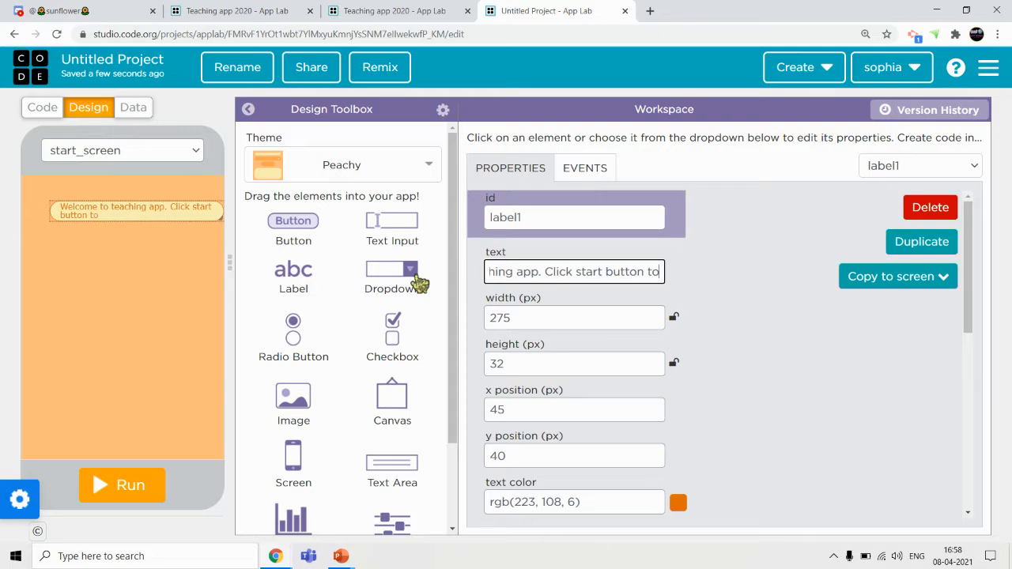
pyautogui.write('start /t')
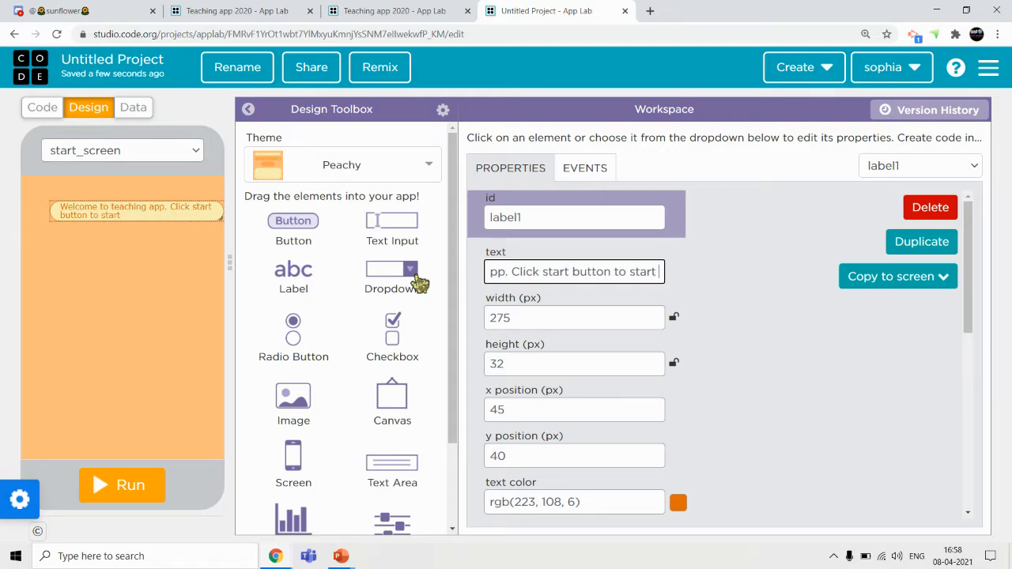
pyautogui.press('BackSpace')
pyautogui.press('BackSpace')
pyautogui.write('teaching')
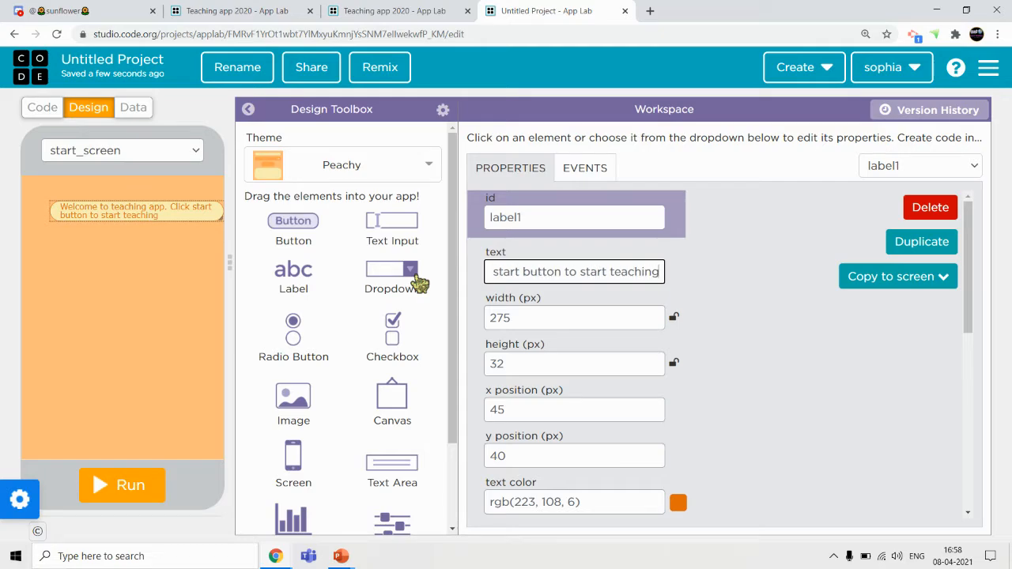
pyautogui.write('/')
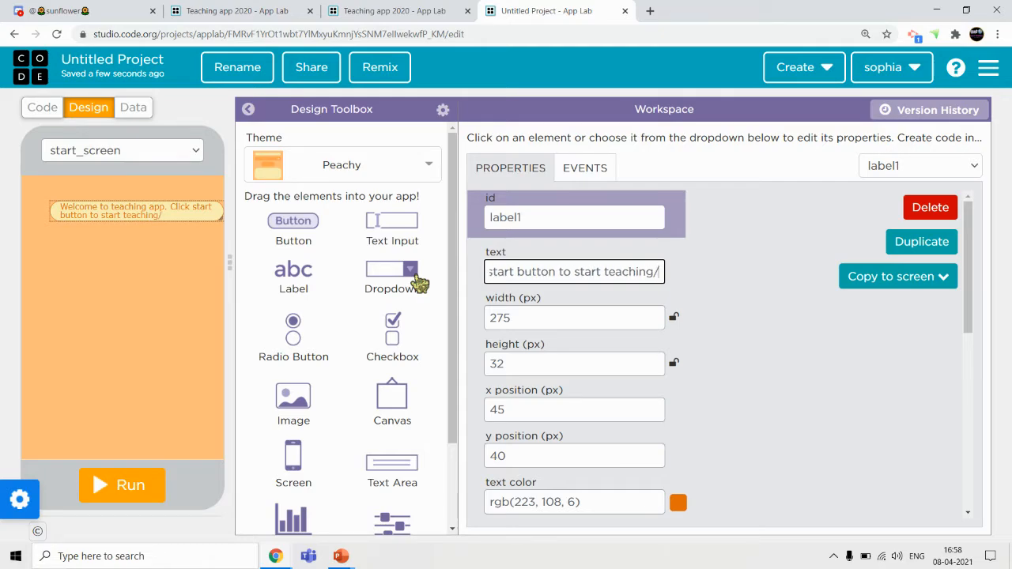
pyautogui.write('learning')
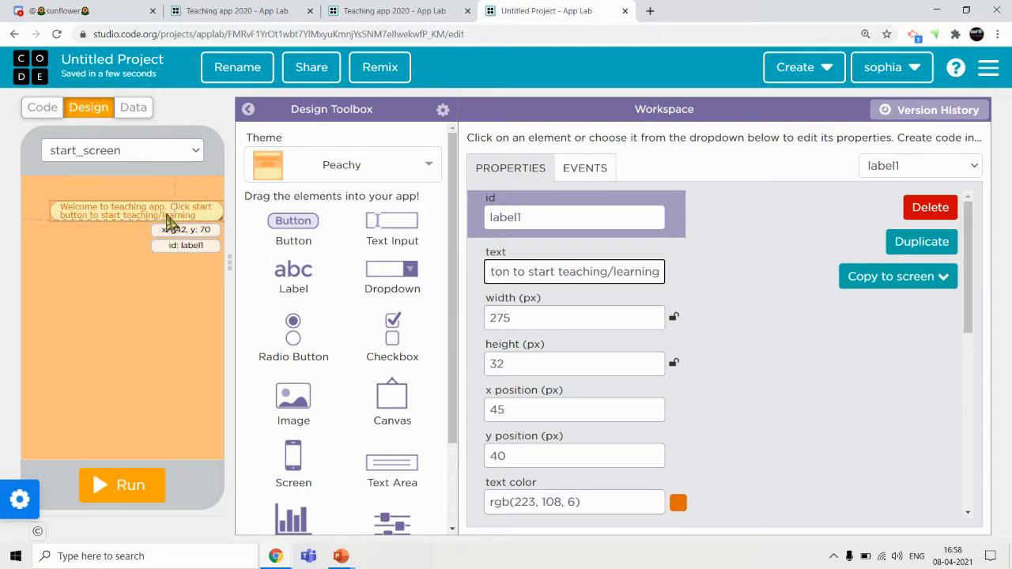
# Move the welcome label to x 10, y 20 and append ". Hope you enjoy!" to its text
pyautogui.moveTo(163, 221); pyautogui.dragTo(140, 210)
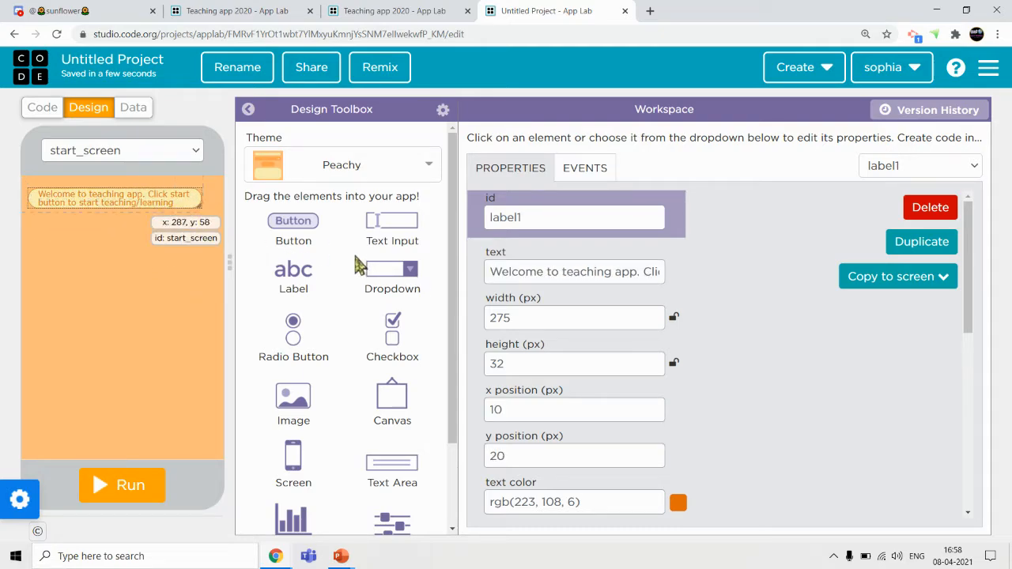
pyautogui.click(643, 272)
pyautogui.press('Right')
pyautogui.press('Right')
pyautogui.press('Right')
pyautogui.press('Right')
pyautogui.press('Right')
pyautogui.press('Right')
pyautogui.press('Right')
pyautogui.press('Right')
pyautogui.press('Right')
pyautogui.press('Right')
pyautogui.press('Right')
pyautogui.press('Right')
pyautogui.press('Right')
pyautogui.press('Right')
pyautogui.press('Right')
pyautogui.press('Right')
pyautogui.press('Right')
pyautogui.press('Right')
pyautogui.press('Right')
pyautogui.press('Right')
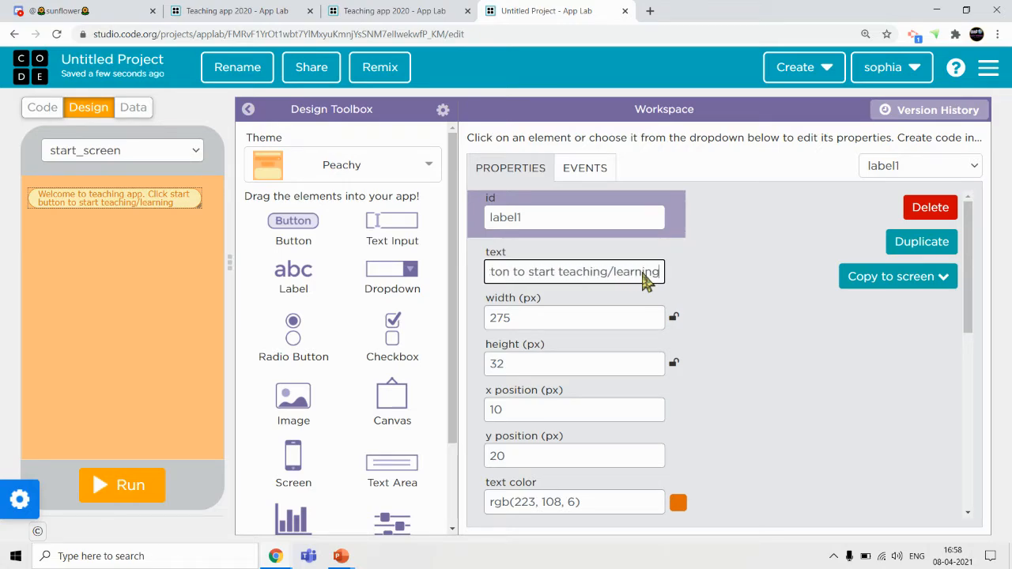
pyautogui.write('. Hope you')
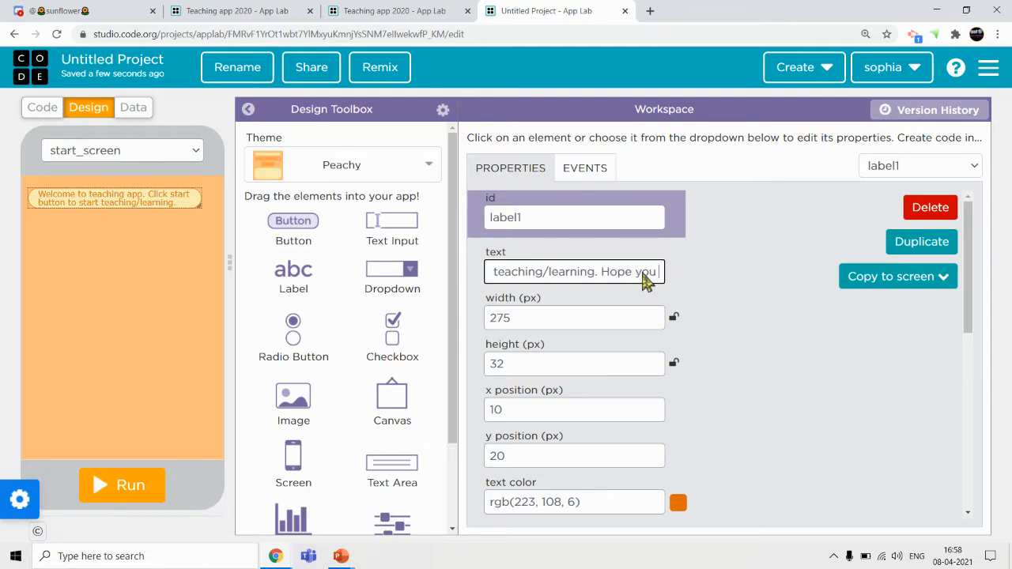
pyautogui.write(' enjoy!')
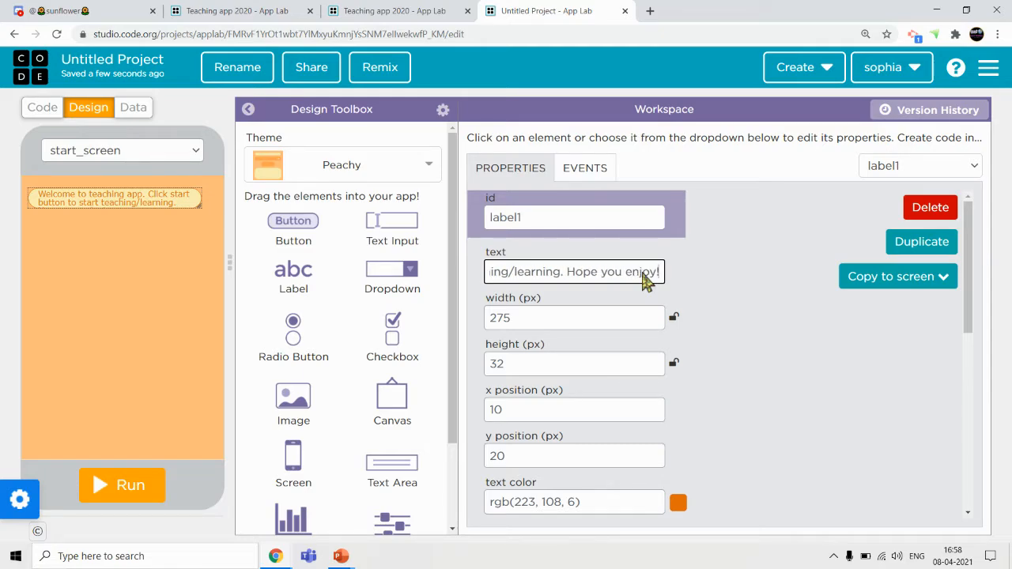
# Enlarge the welcome label to 300 px wide, set its font size to 30 px, and make it tall enough for all its text
pyautogui.moveTo(200, 209); pyautogui.dragTo(216, 298)
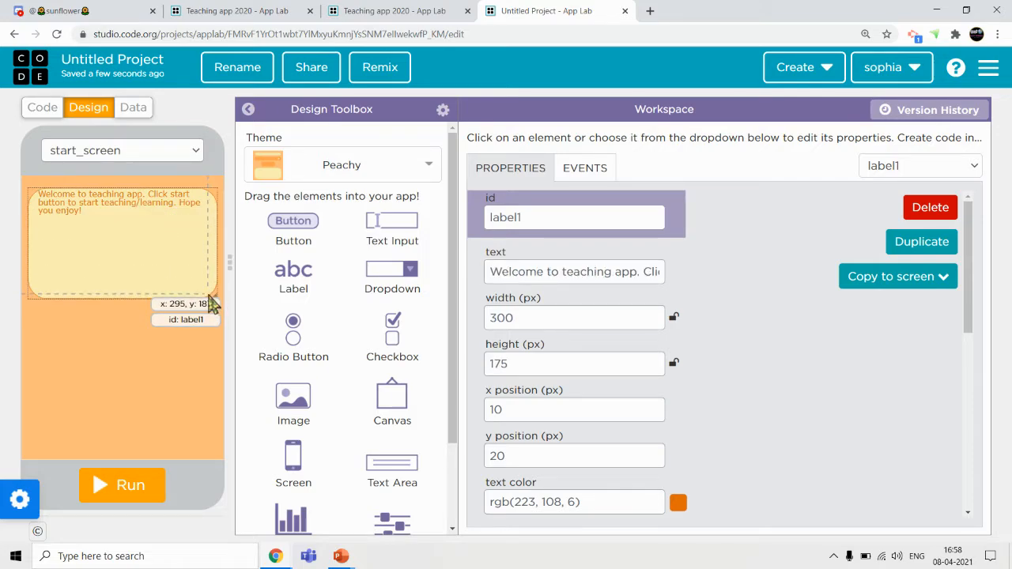
pyautogui.moveTo(971, 326); pyautogui.dragTo(971, 443)
pyautogui.click(653, 349)
pyautogui.click(653, 349)
pyautogui.click(653, 349)
pyautogui.click(653, 348)
pyautogui.click(653, 349)
pyautogui.click(652, 349)
pyautogui.click(652, 348)
pyautogui.click(653, 349)
pyautogui.click(653, 348)
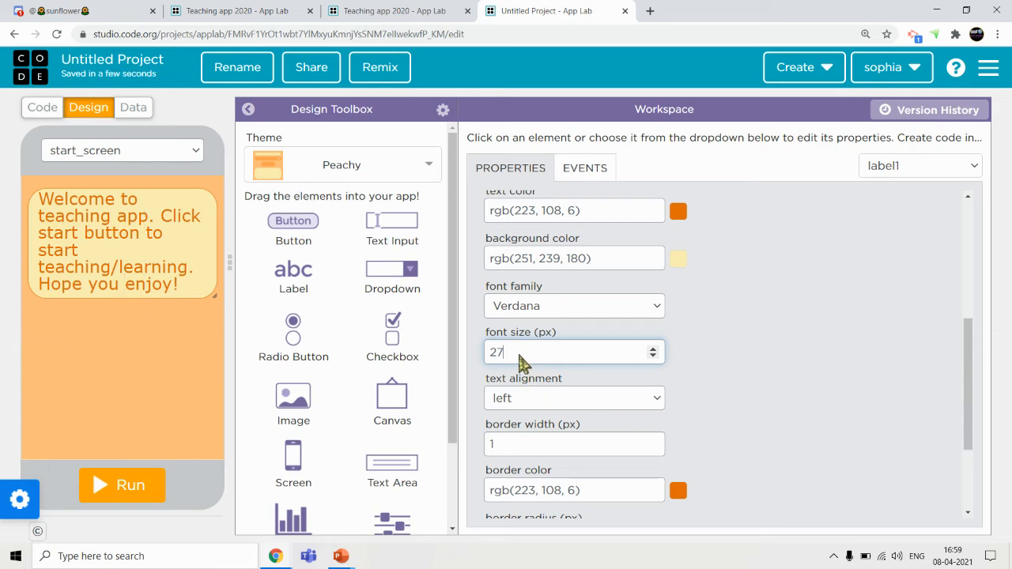
pyautogui.press('BackSpace')
pyautogui.press('BackSpace')
pyautogui.write('30')
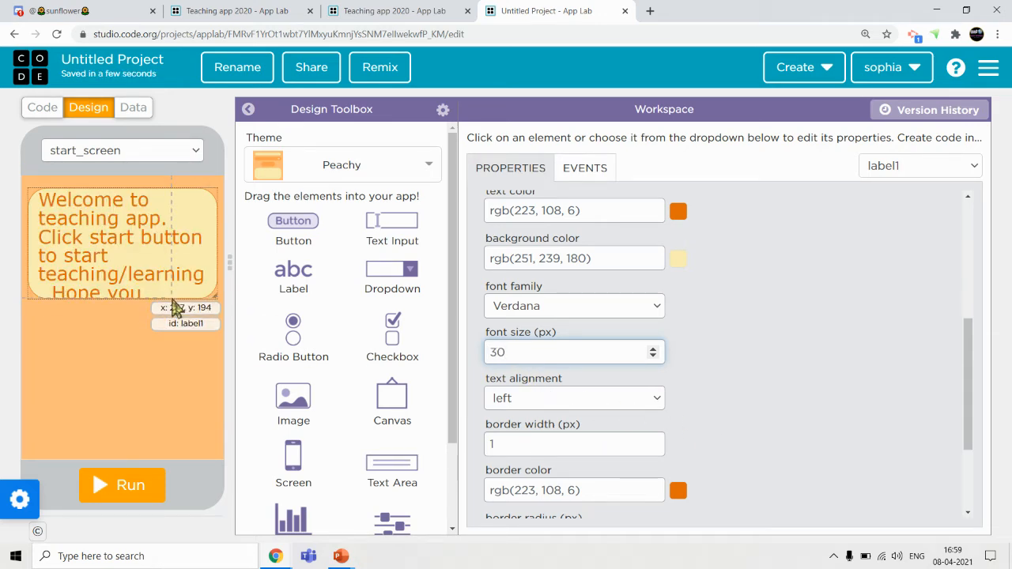
pyautogui.moveTo(172, 312); pyautogui.dragTo(169, 334)
# Add a button with the text "Start" near the bottom of start_screen at x 95, y 395
pyautogui.moveTo(292, 230); pyautogui.dragTo(109, 432)
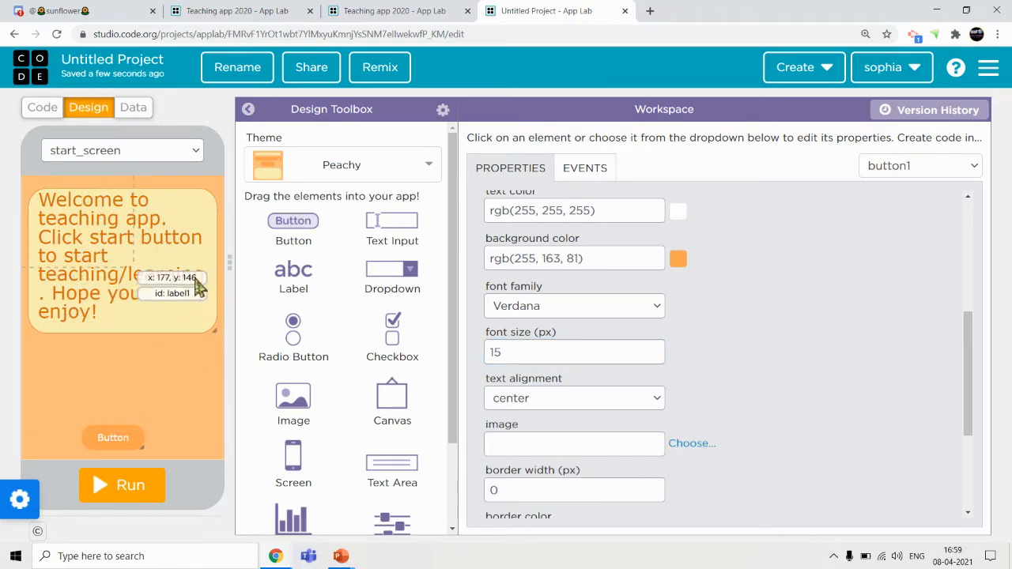
pyautogui.moveTo(970, 394); pyautogui.dragTo(773, 232)
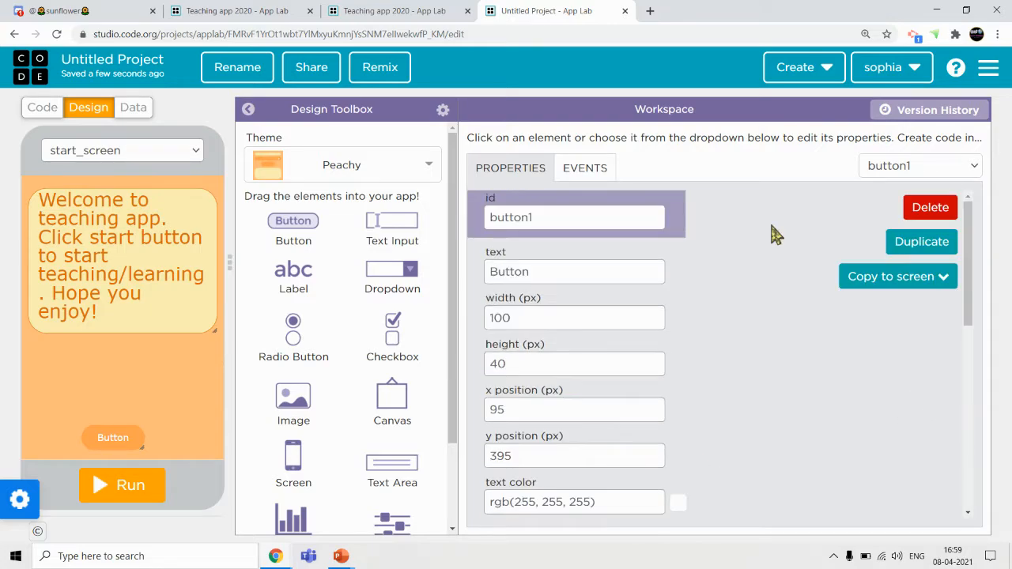
pyautogui.doubleClick(575, 277)
pyautogui.write('Start')
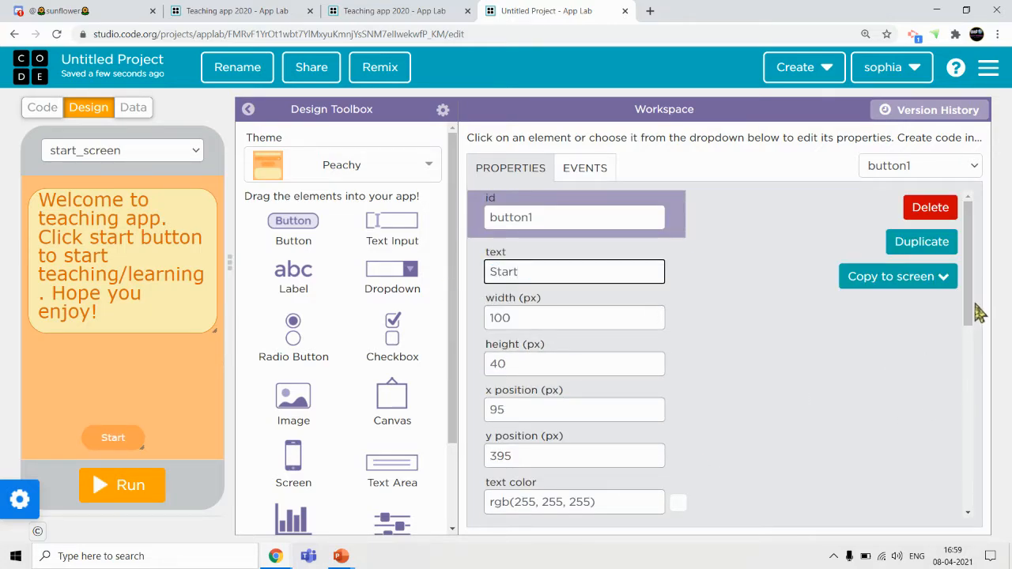
# Try the color #dcad83 as the Start button's background
pyautogui.moveTo(969, 307); pyautogui.dragTo(970, 384)
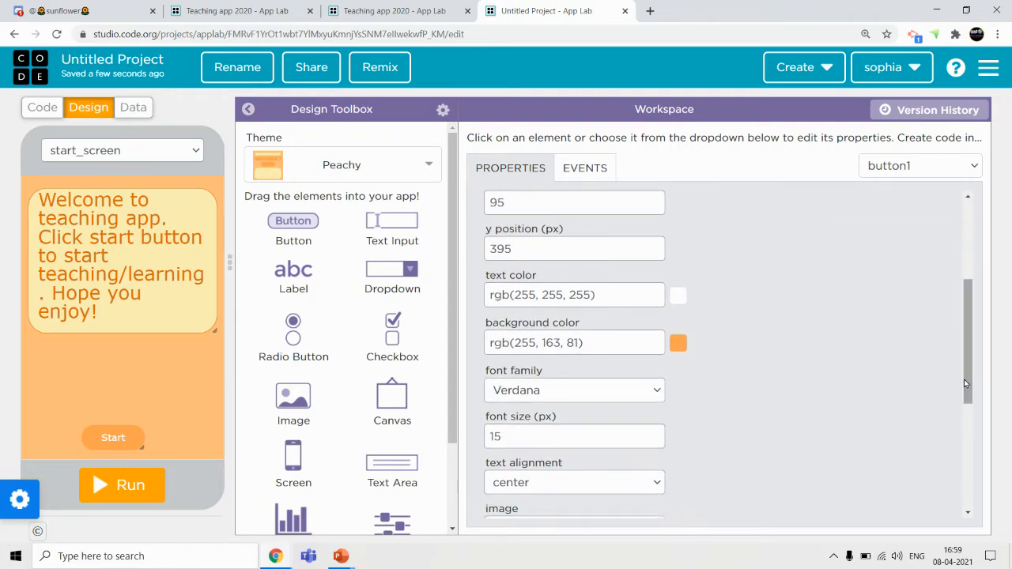
pyautogui.click(678, 345)
pyautogui.click(589, 365)
pyautogui.moveTo(593, 372); pyautogui.dragTo(559, 372)
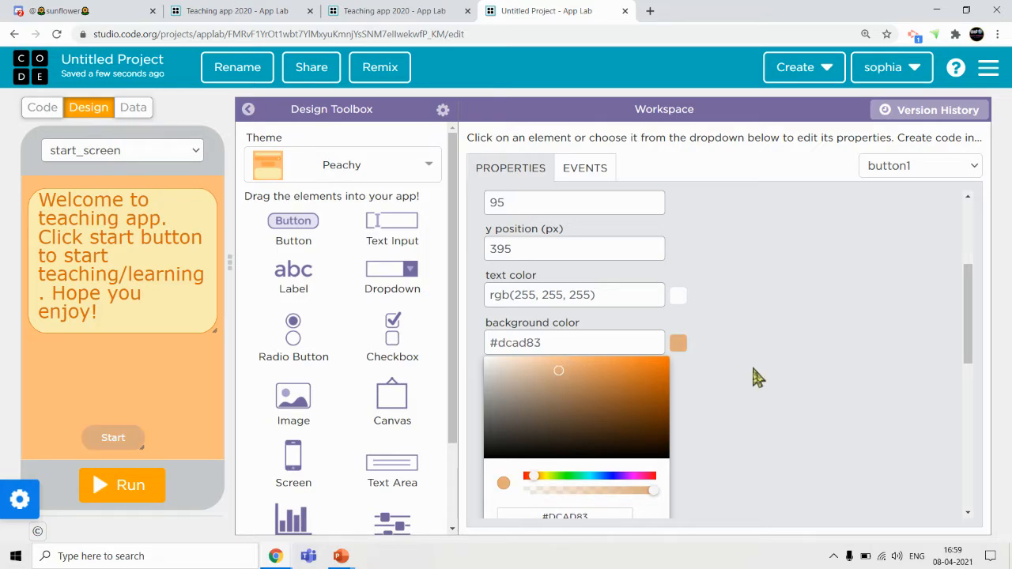
pyautogui.click(795, 388)
# Copy the welcome label's background color, rgb(251, 239, 180), to the Start button's background
pyautogui.click(134, 271)
pyautogui.moveTo(600, 350); pyautogui.dragTo(486, 349)
pyautogui.hotkey('ctrl', 'c')
pyautogui.click(113, 438)
pyautogui.moveTo(600, 344); pyautogui.dragTo(486, 346)
pyautogui.hotkey('ctrl', 'v')
pyautogui.click(758, 433)
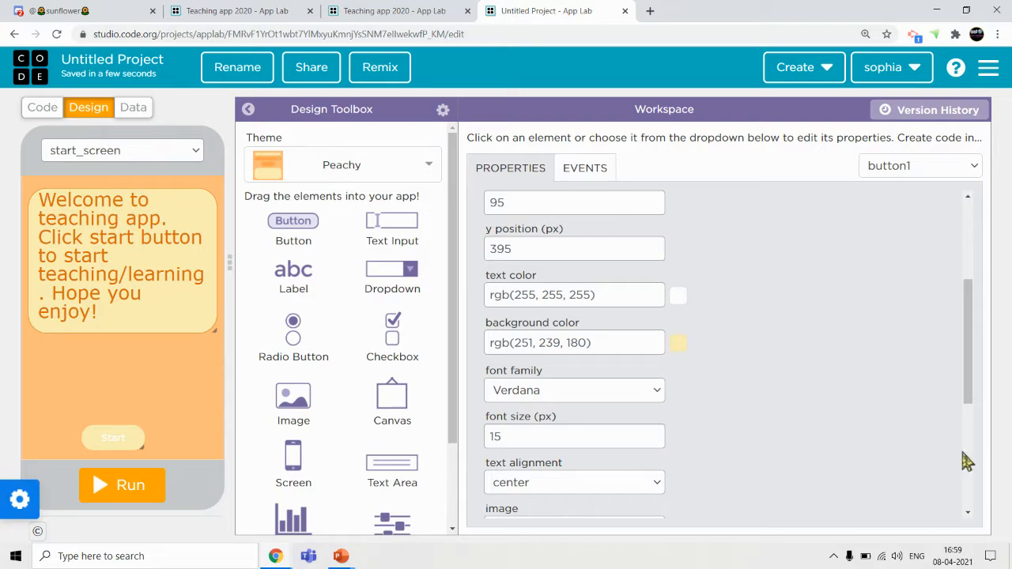
# Set the Start button's text color to the dark brown #2f1111
pyautogui.moveTo(969, 393); pyautogui.dragTo(984, 331)
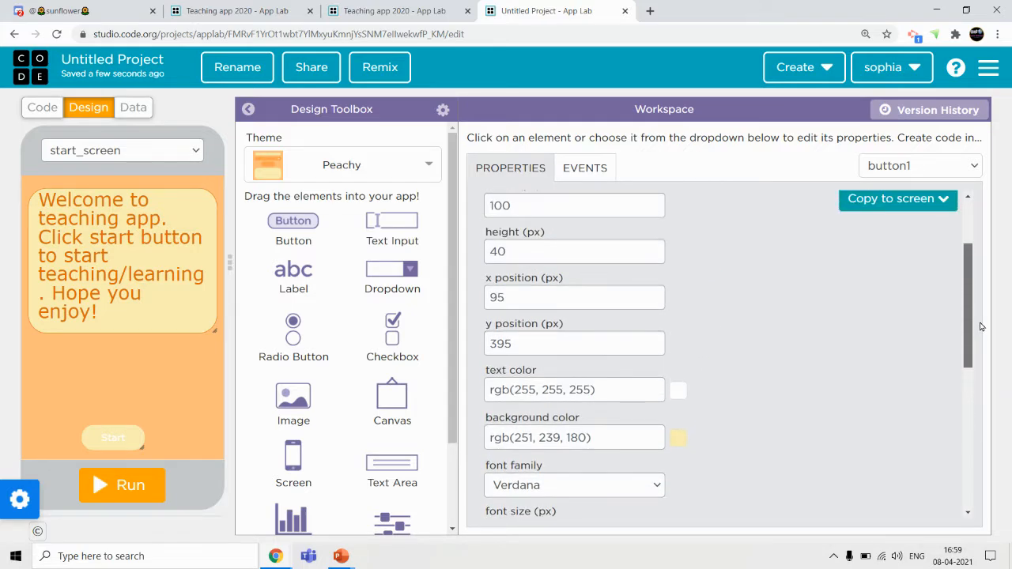
pyautogui.click(678, 390)
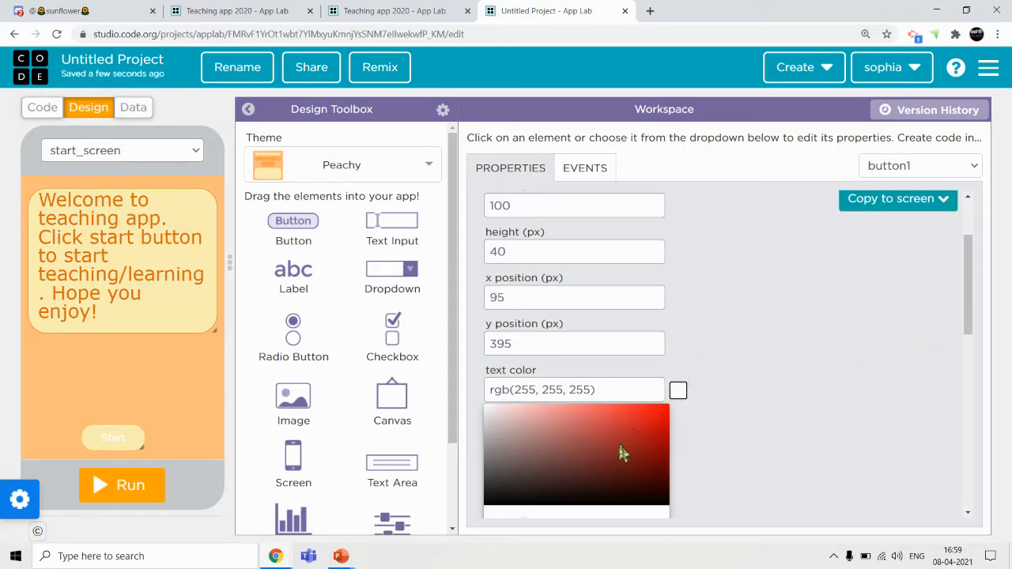
pyautogui.click(604, 489)
pyautogui.click(774, 471)
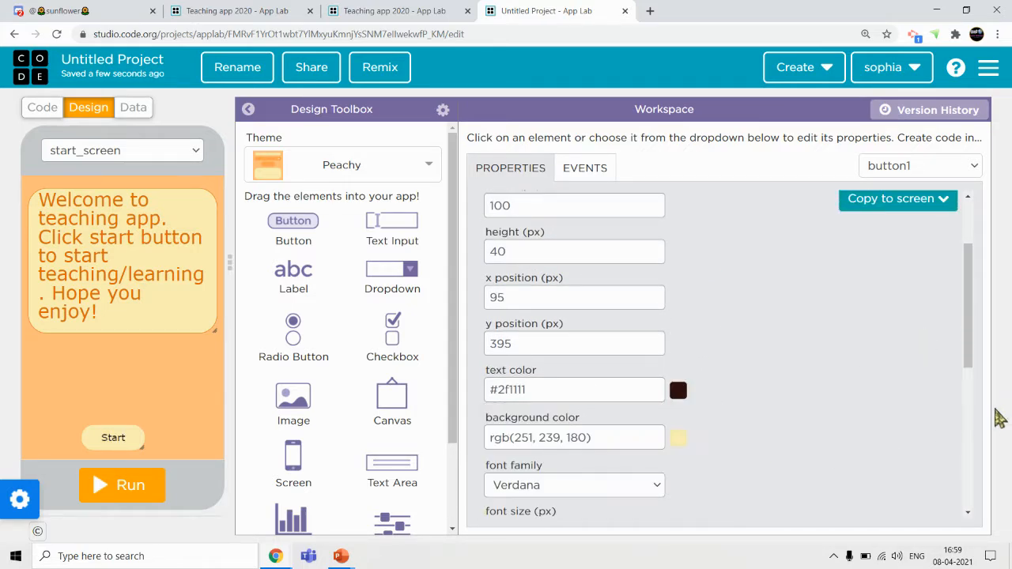
# Set the Start button's font size to 22 px
pyautogui.moveTo(969, 364); pyautogui.dragTo(966, 464)
pyautogui.click(653, 261)
pyautogui.click(653, 261)
pyautogui.click(653, 261)
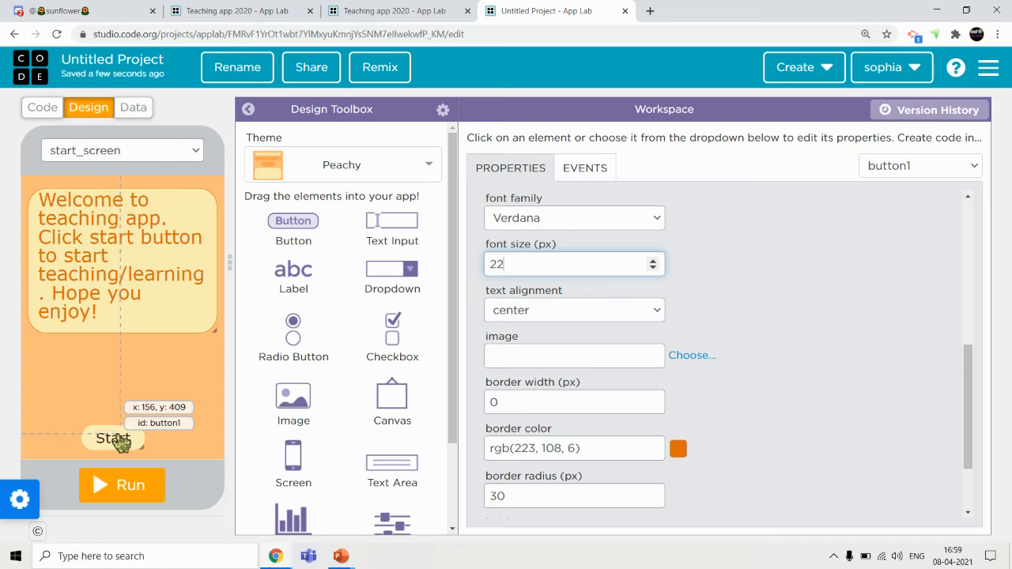
# Nudge the Start button slightly up and to the right, and the welcome label slightly down
pyautogui.moveTo(122, 443); pyautogui.dragTo(114, 430)
pyautogui.moveTo(156, 277)
pyautogui.mouseDown()
pyautogui.moveTo(151, 293)
pyautogui.moveTo(151, 284)
pyautogui.mouseUp()
pyautogui.moveTo(120, 432); pyautogui.dragTo(126, 435)
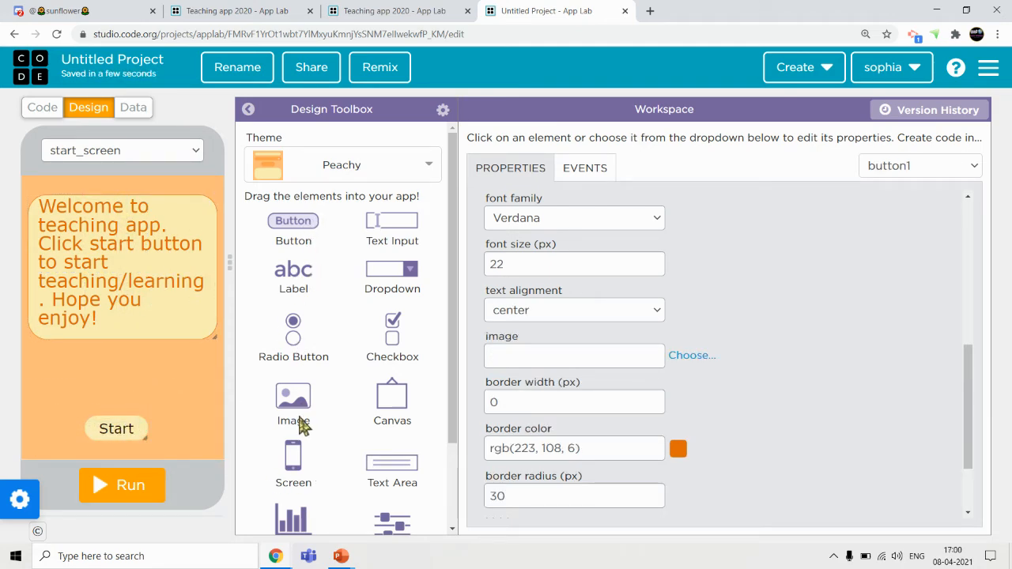
# Add an image with the comment-o icon and place it at the top of start_screen, above the lowered welcome label
pyautogui.moveTo(302, 426); pyautogui.dragTo(122, 362)
pyautogui.moveTo(969, 416); pyautogui.dragTo(958, 263)
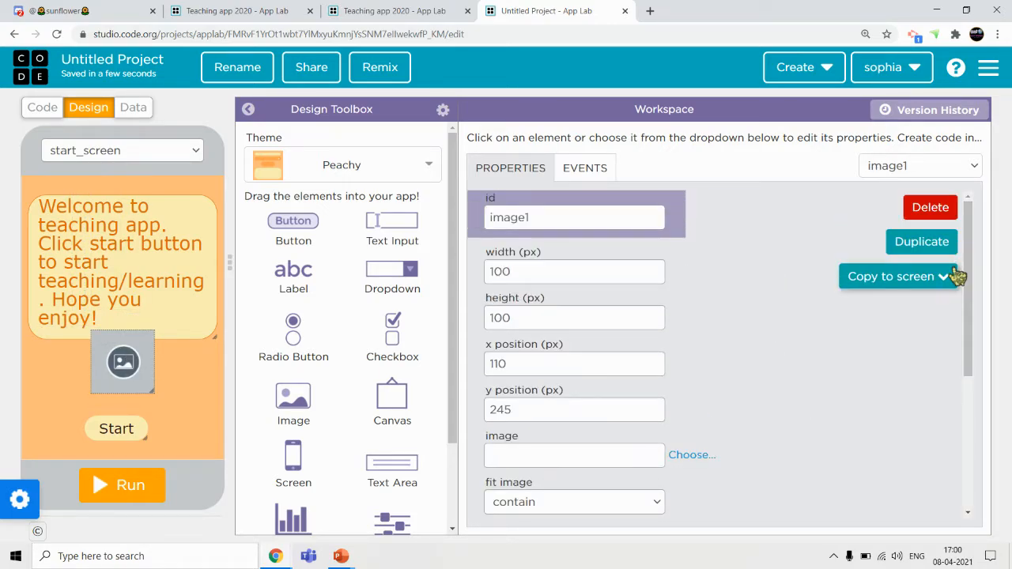
pyautogui.click(679, 456)
pyautogui.click(396, 153)
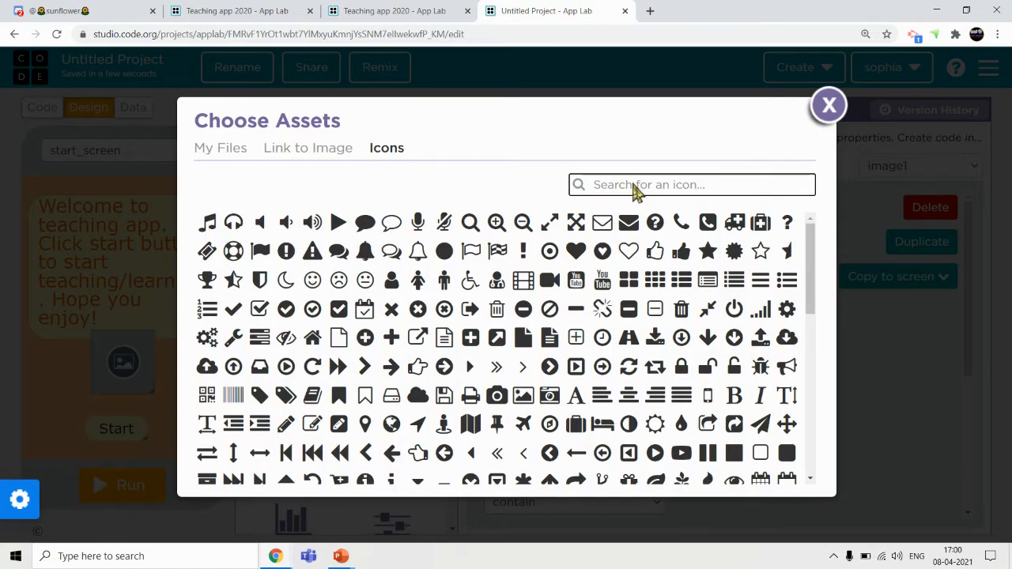
pyautogui.write('te')
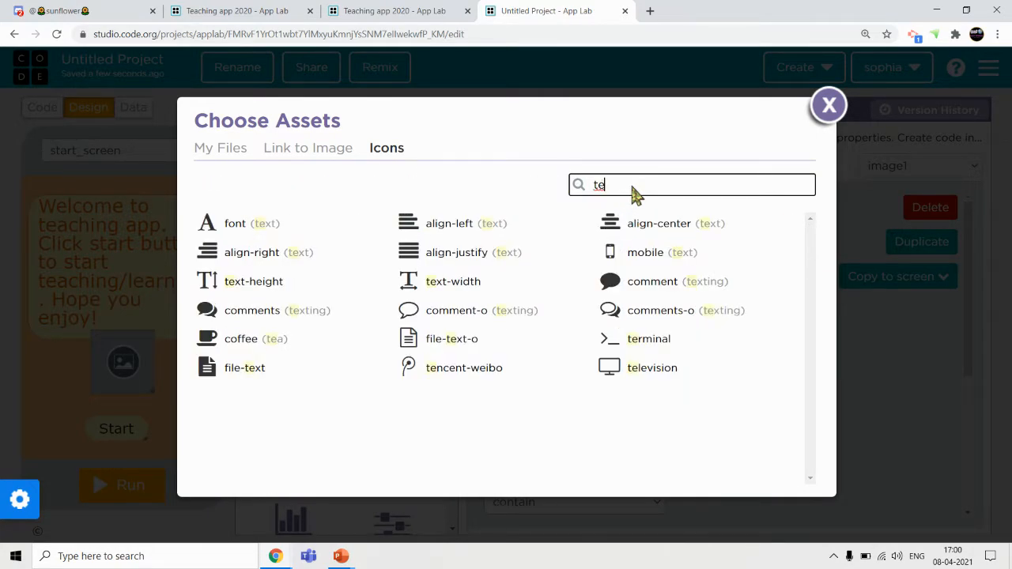
pyautogui.click(416, 320)
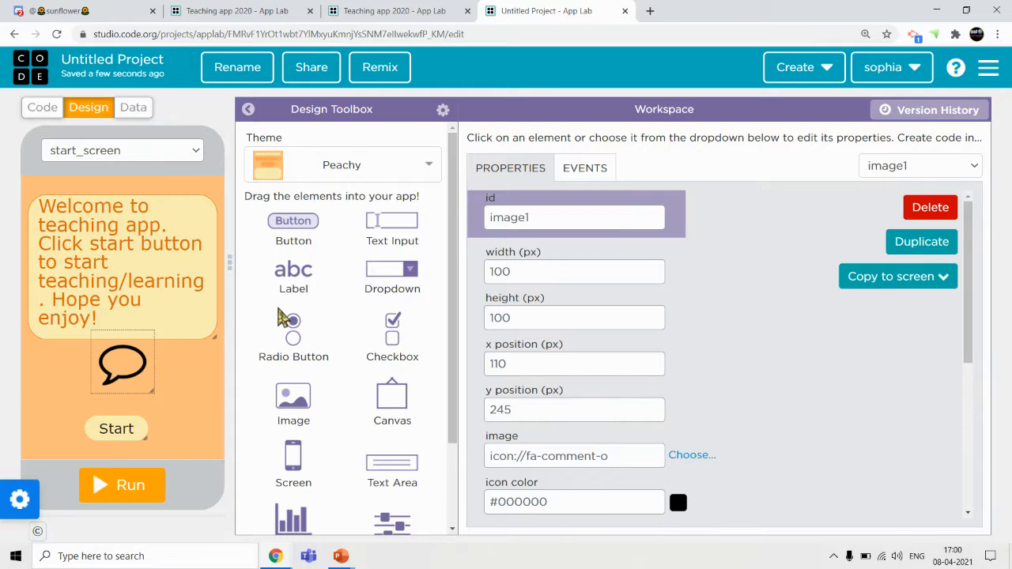
pyautogui.moveTo(144, 292); pyautogui.dragTo(145, 198)
# Add a second image to start_screen and open the icon library for it
pyautogui.moveTo(303, 423); pyautogui.dragTo(140, 339)
pyautogui.click(689, 456)
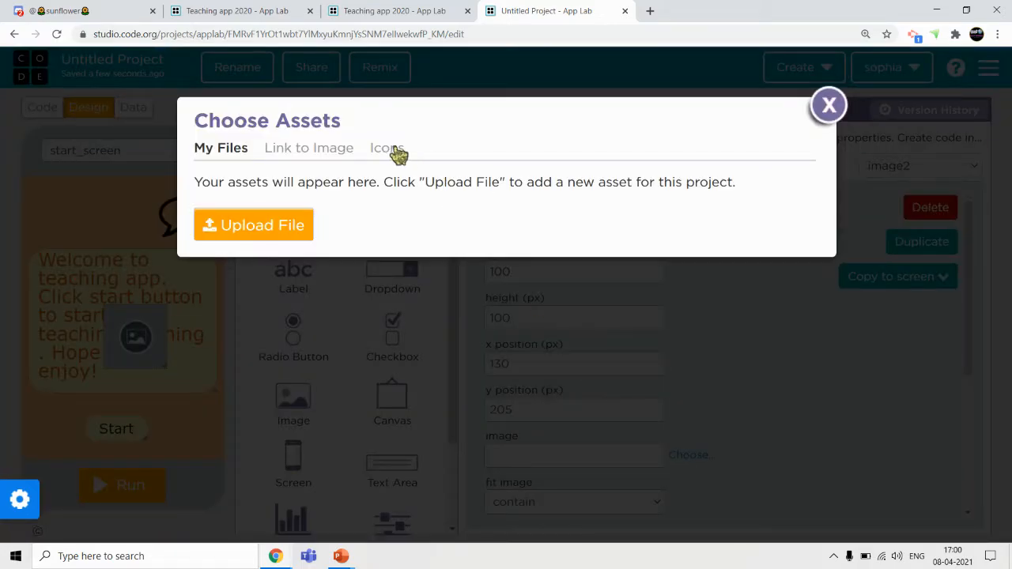
pyautogui.click(393, 150)
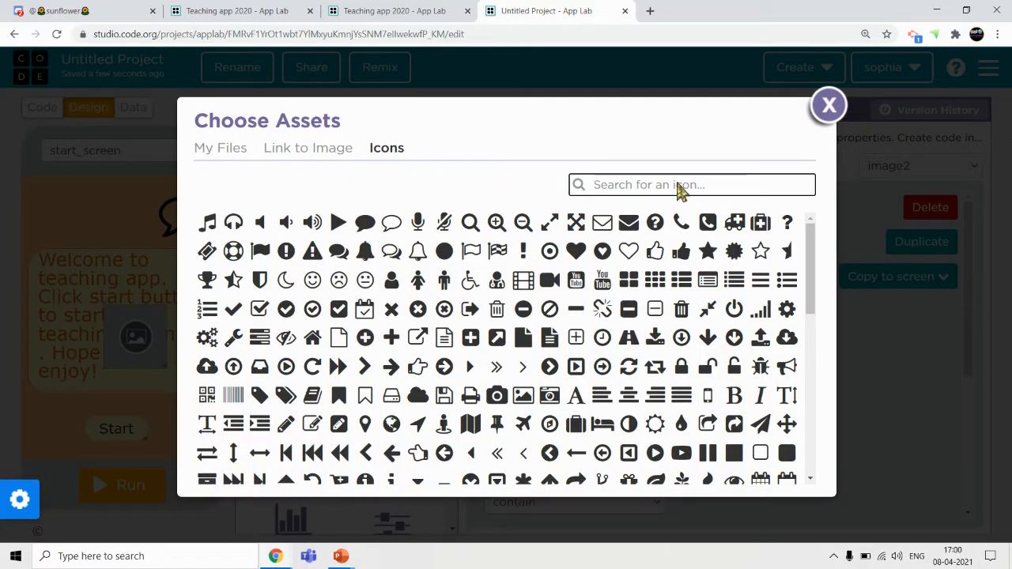
# Search the icon library for "send", "teach" and "sha", and look through the full icon list
pyautogui.write('send')
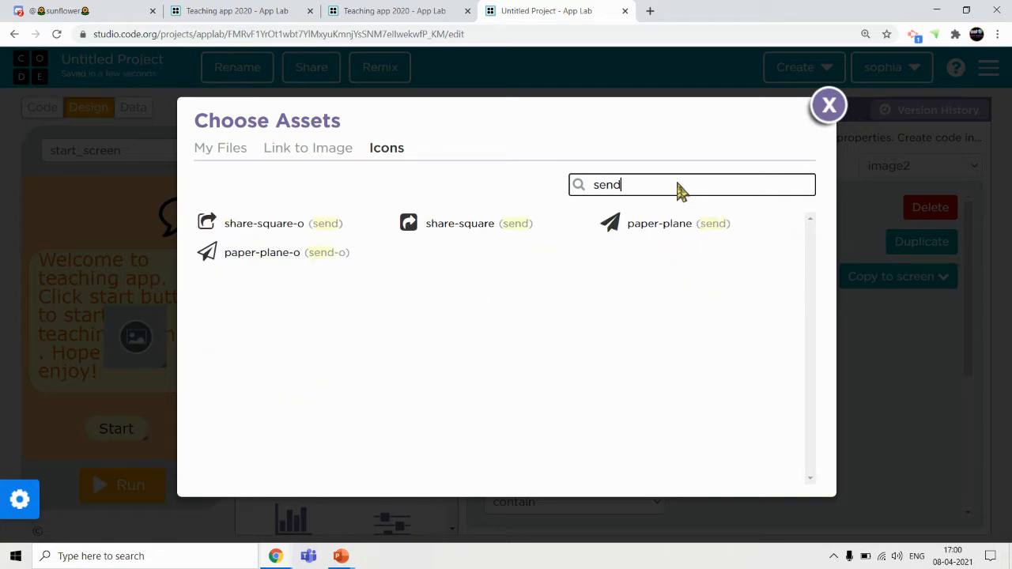
pyautogui.press('BackSpace')
pyautogui.press('BackSpace')
pyautogui.press('BackSpace')
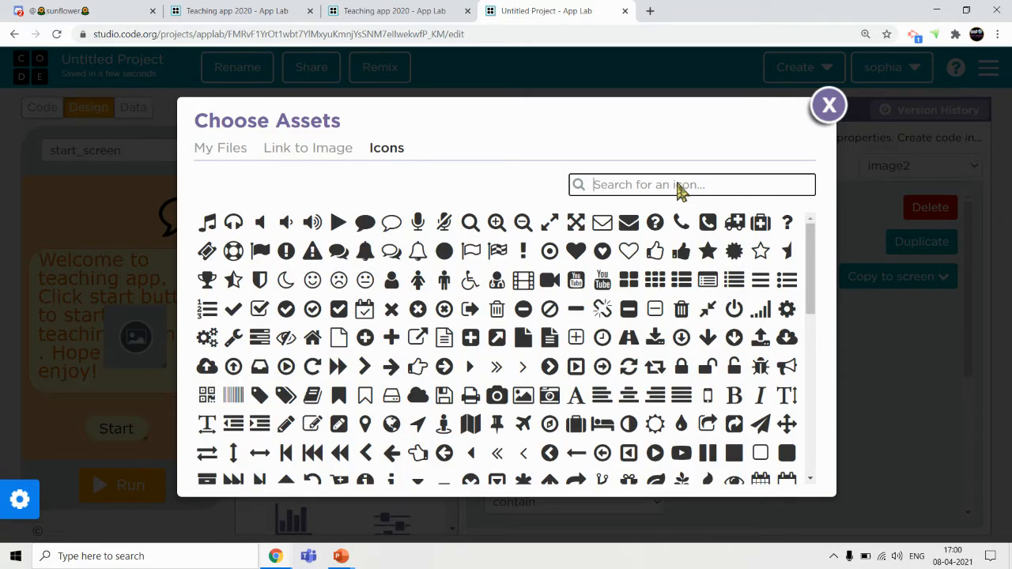
pyautogui.write('teach')
pyautogui.press('BackSpace')
pyautogui.press('BackSpace')
pyautogui.press('BackSpace')
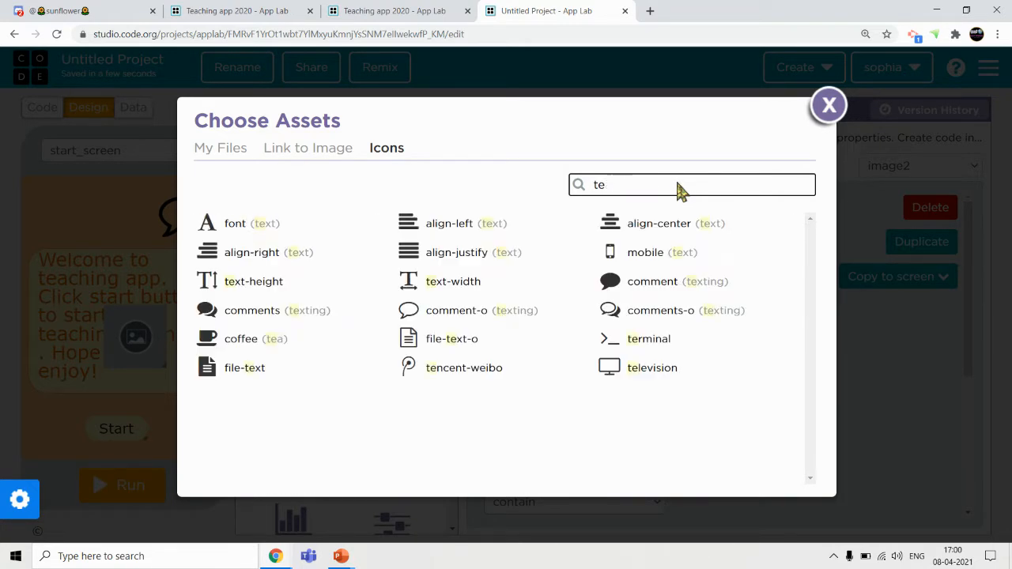
pyautogui.press('BackSpace')
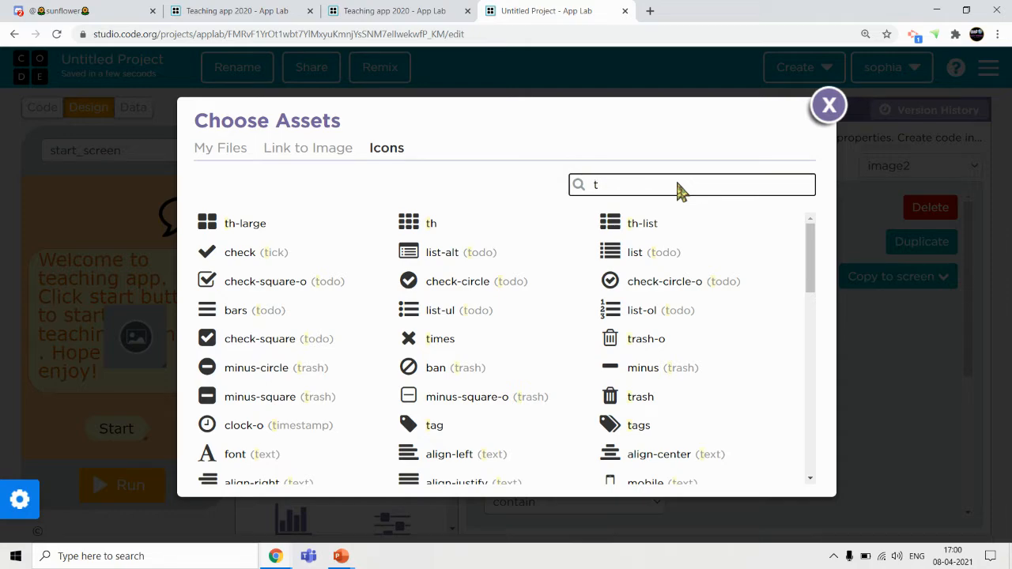
pyautogui.press('BackSpace')
pyautogui.write('send')
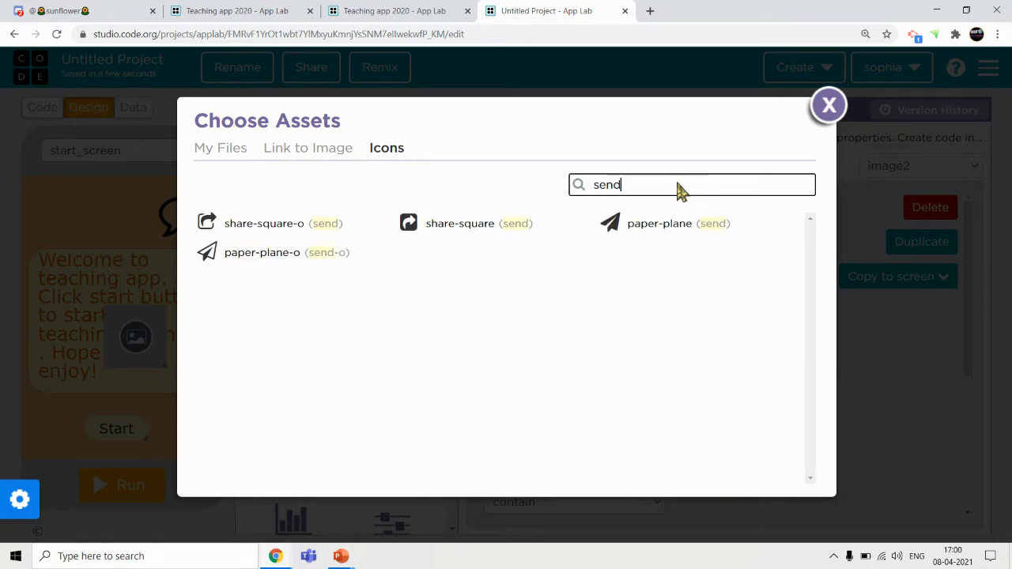
pyautogui.press('BackSpace')
pyautogui.press('BackSpace')
pyautogui.write('sha')
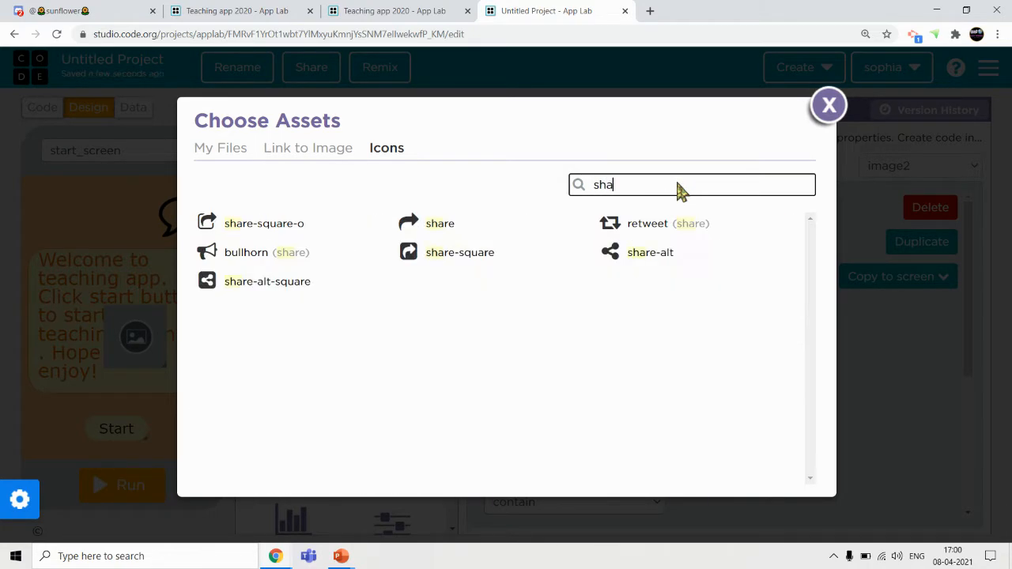
pyautogui.press('BackSpace')
pyautogui.press('BackSpace')
pyautogui.press('BackSpace')
pyautogui.press('BackSpace')
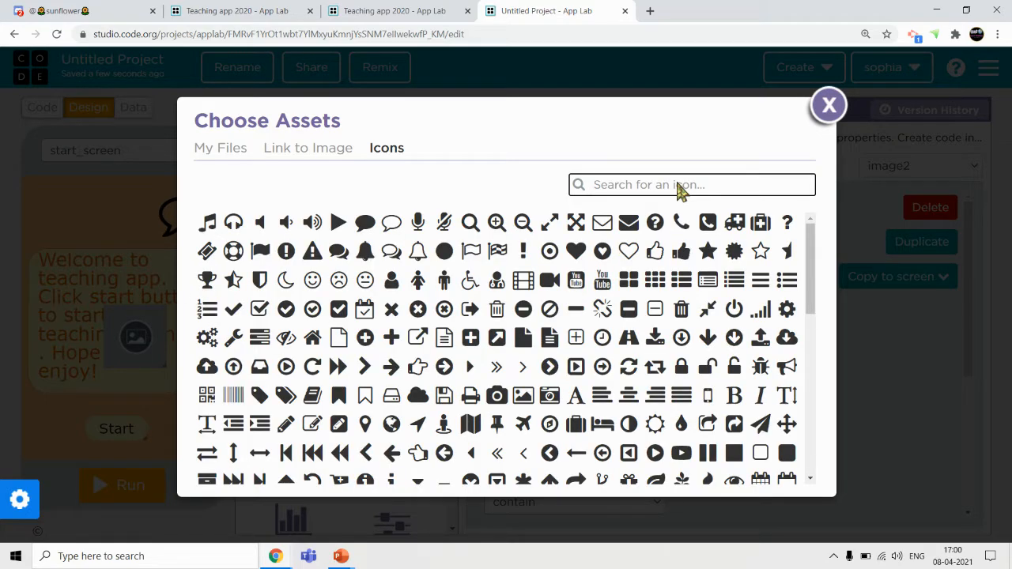
pyautogui.moveTo(810, 257); pyautogui.dragTo(799, 425)
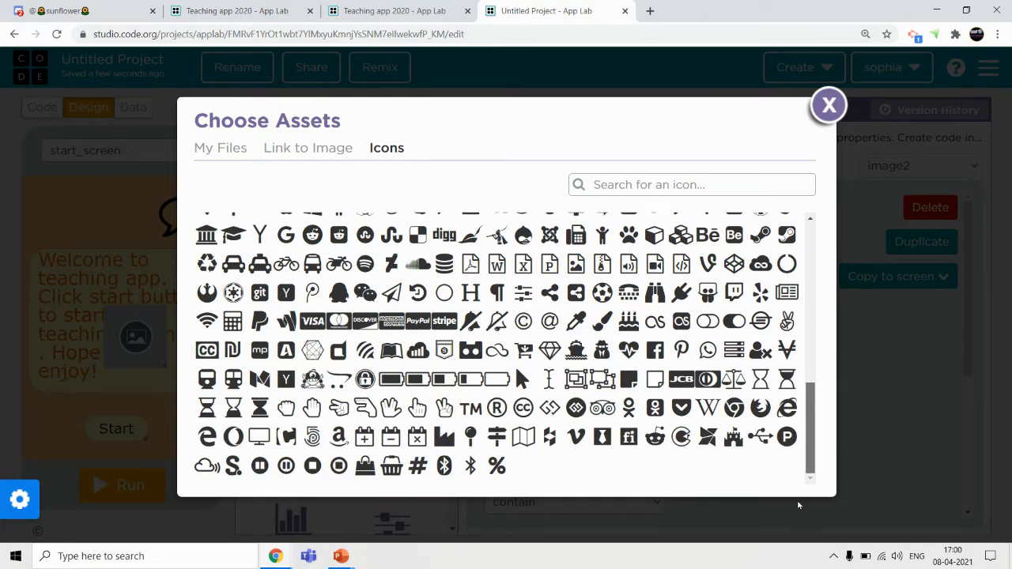
pyautogui.moveTo(783, 477); pyautogui.dragTo(787, 483)
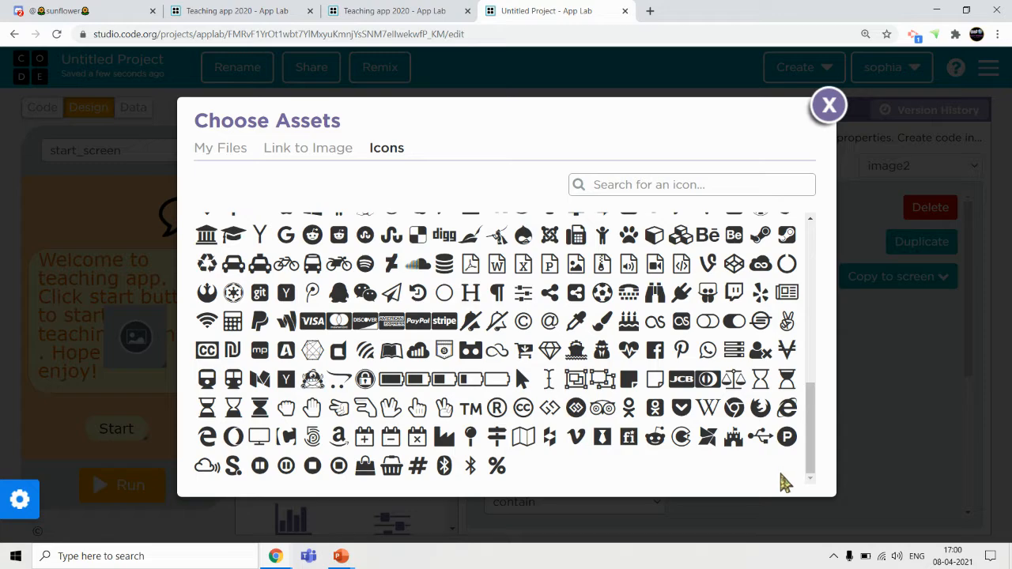
pyautogui.moveTo(808, 449); pyautogui.dragTo(801, 260)
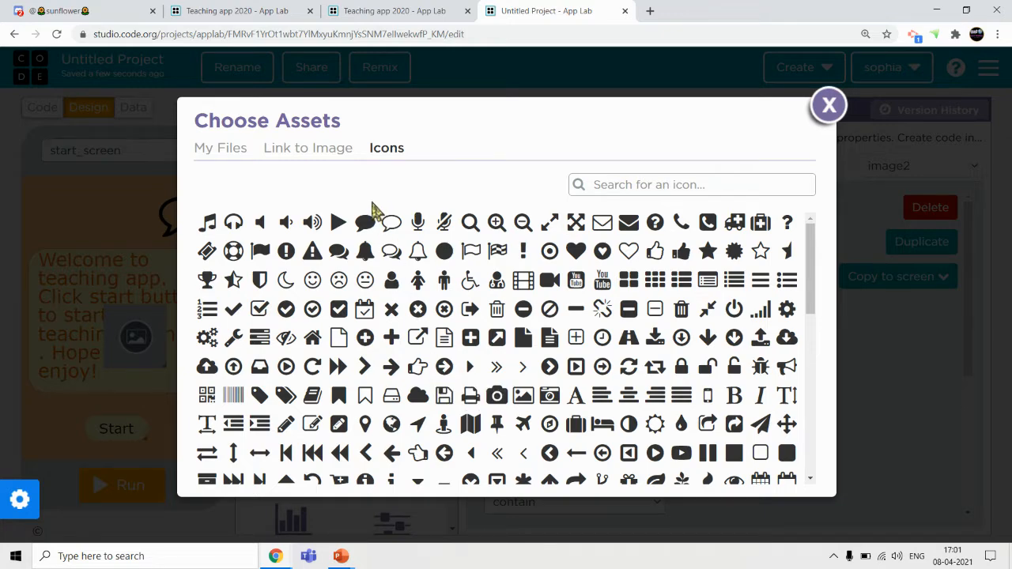
# Assign the comments icon to the second image and place it above the welcome label, beside the comment-o icon
pyautogui.click(340, 252)
pyautogui.moveTo(154, 339); pyautogui.dragTo(82, 207)
pyautogui.click(160, 434)
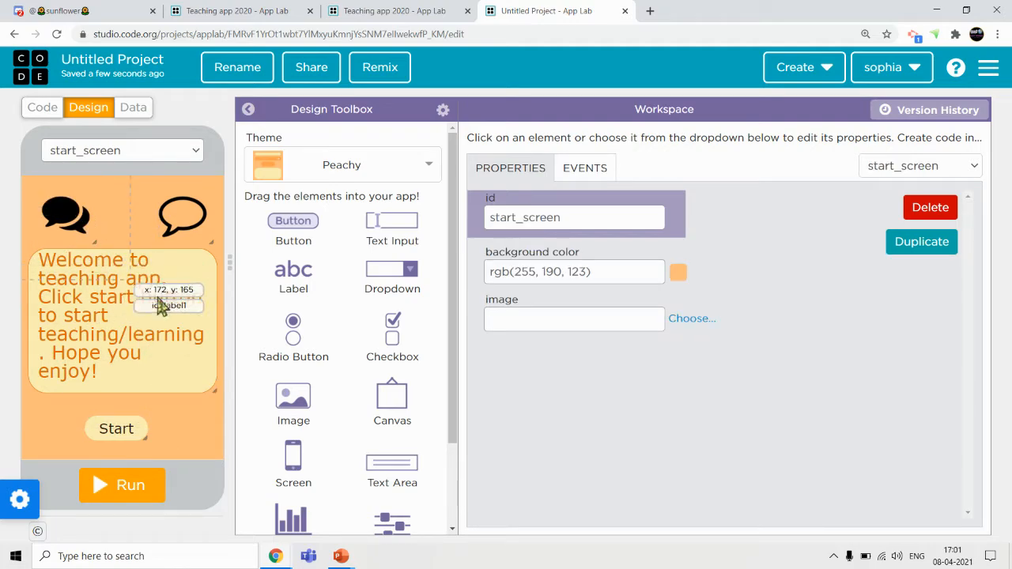
# Pin the first browser tab
pyautogui.rightClick(101, 12)
pyautogui.click(149, 126)
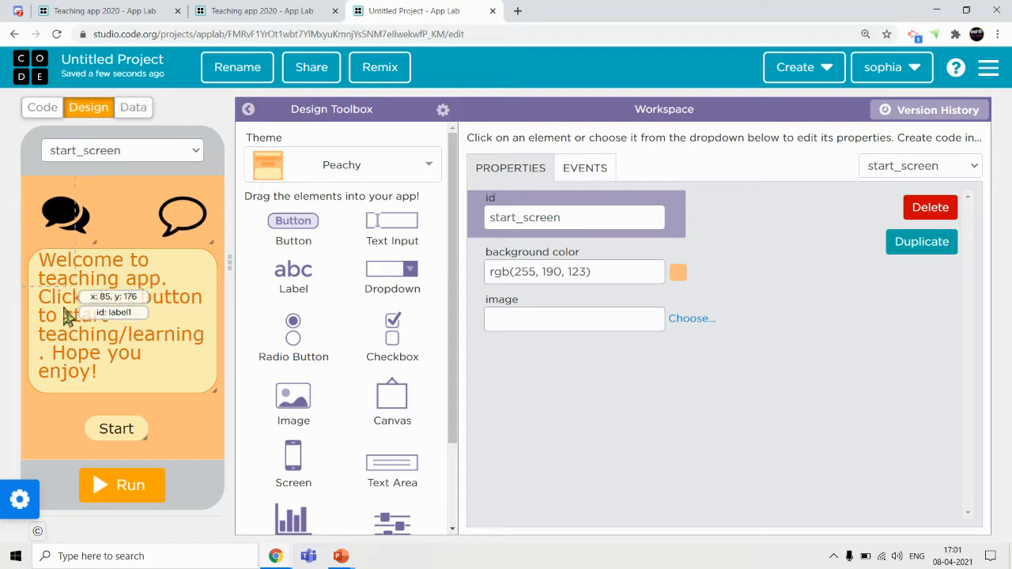
# Show the log_in screen and apply the Playtime theme to it
pyautogui.click(84, 154)
pyautogui.click(90, 192)
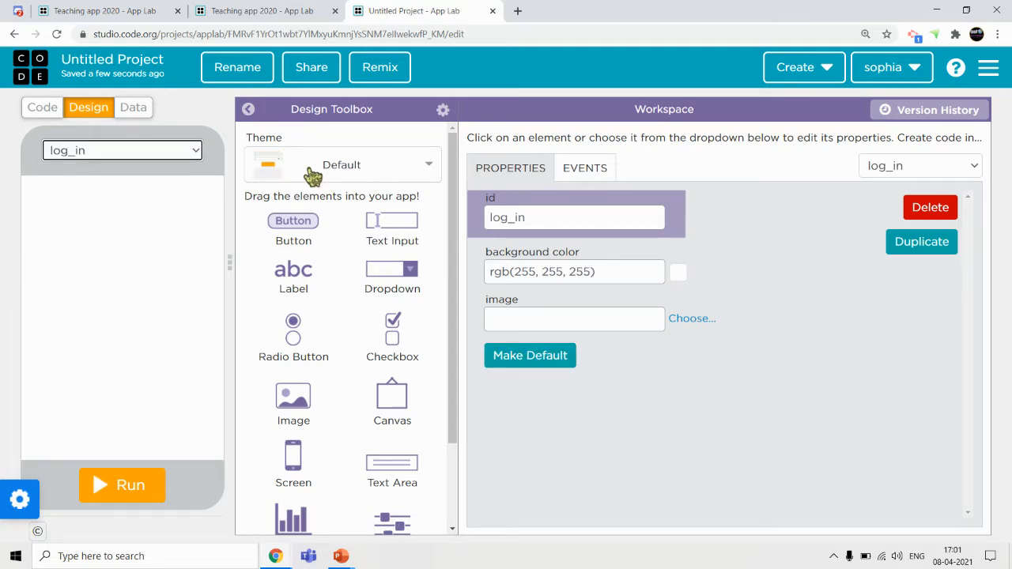
pyautogui.click(310, 172)
pyautogui.write('pla')
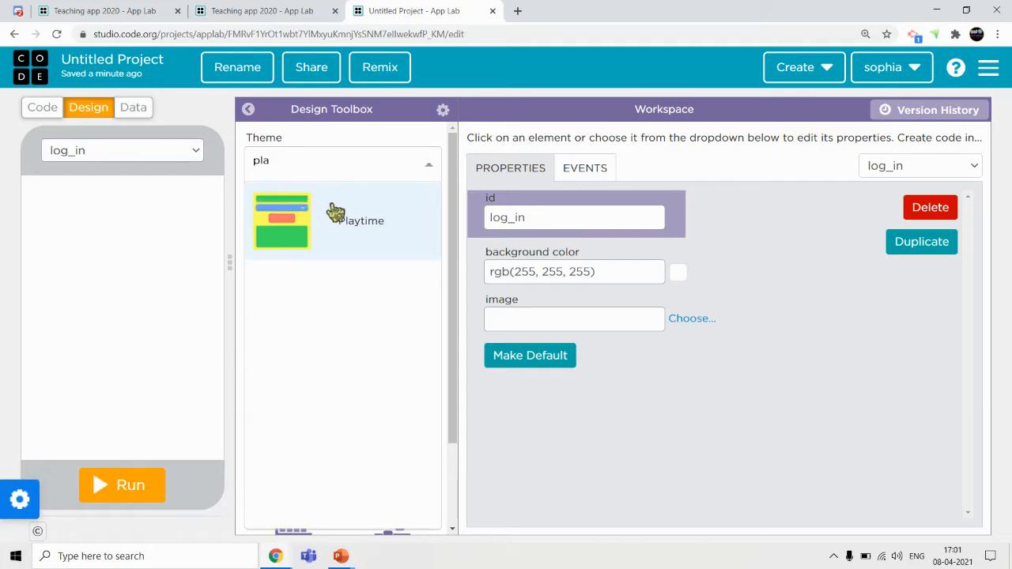
pyautogui.click(336, 214)
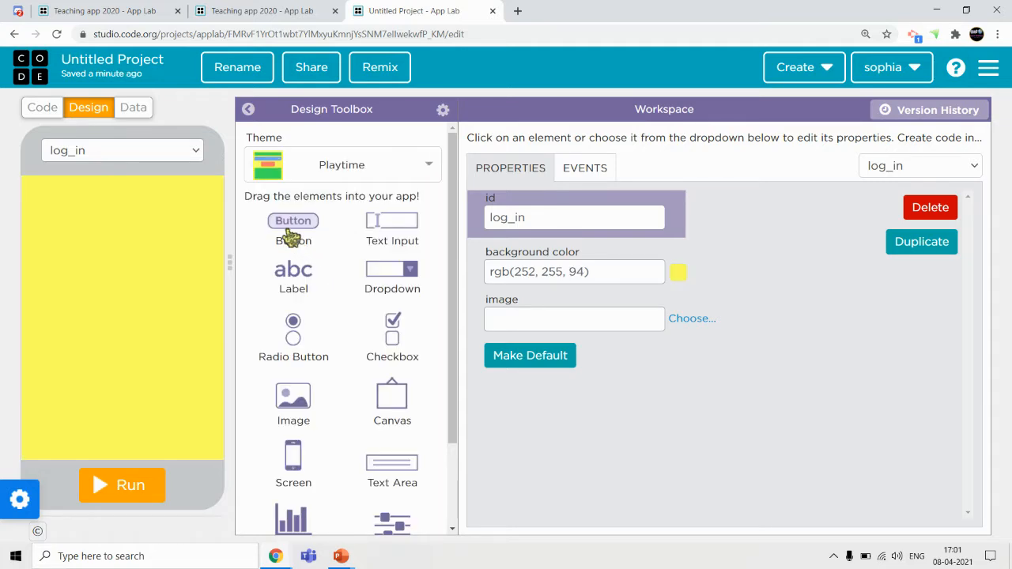
# Restart the finished teaching app in its second browser tab, view its log-in screen, and return to the untitled project
pyautogui.click(261, 10)
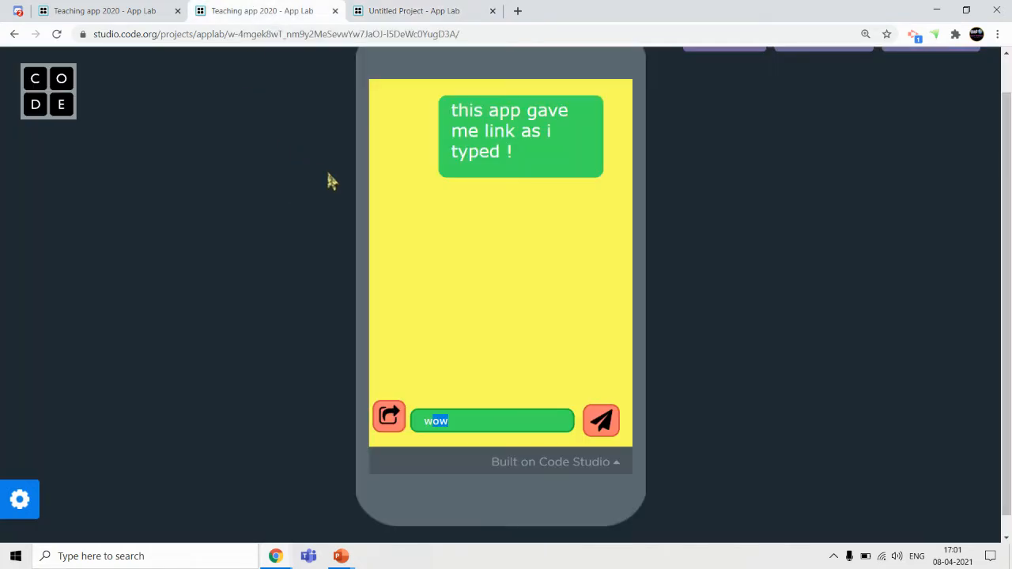
pyautogui.click(55, 36)
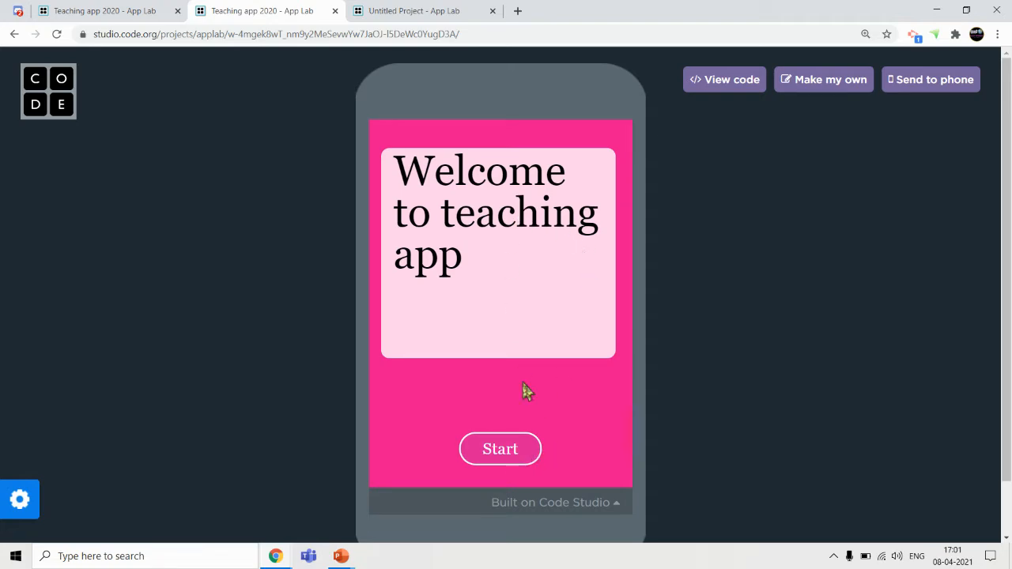
pyautogui.click(500, 462)
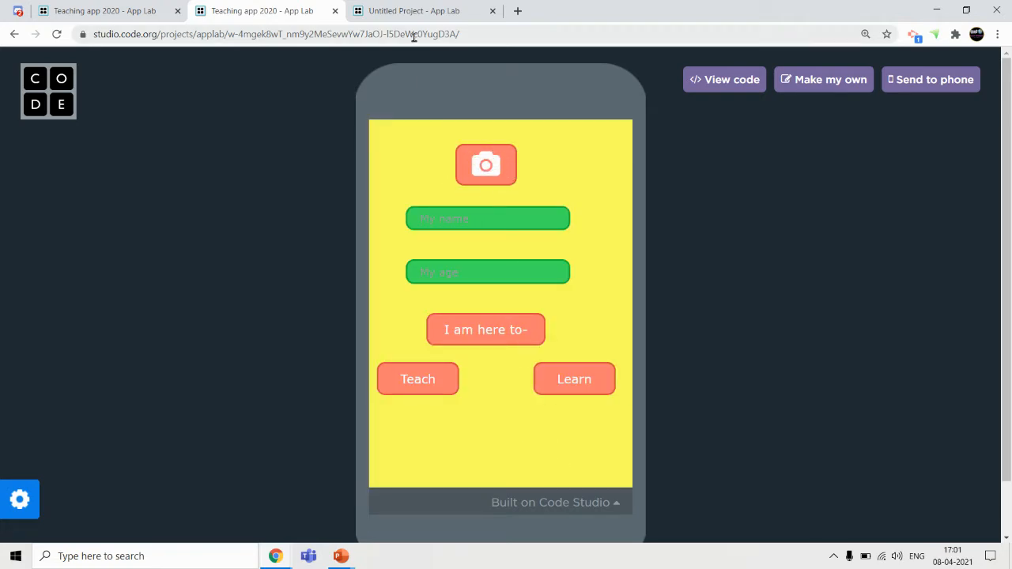
pyautogui.click(408, 12)
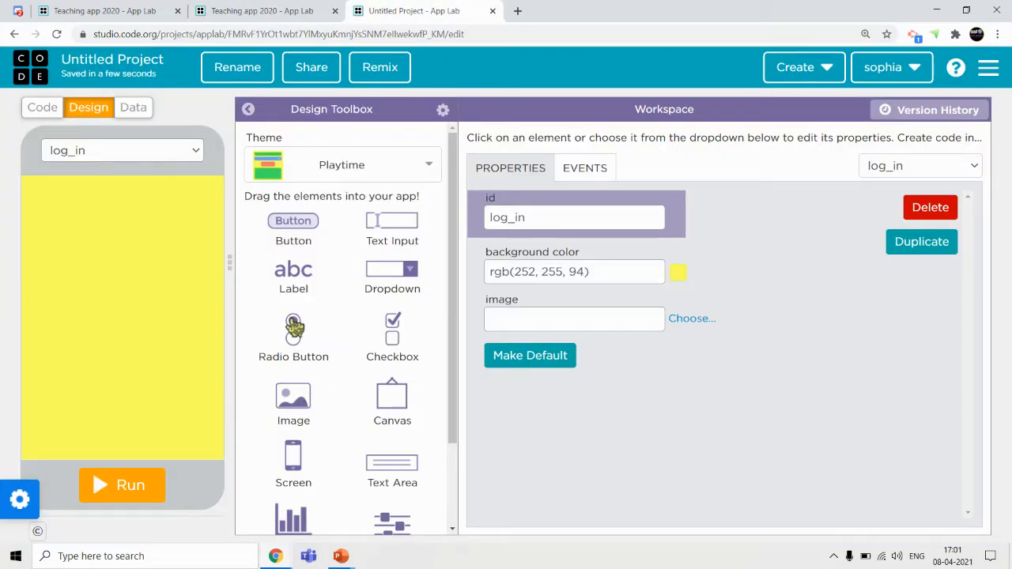
# Add two text inputs and three buttons to log_in, aligning the text inputs at x 45 with y 85 and y 155
pyautogui.moveTo(396, 221); pyautogui.dragTo(113, 239)
pyautogui.moveTo(378, 226); pyautogui.dragTo(110, 279)
pyautogui.moveTo(305, 227); pyautogui.dragTo(167, 384)
pyautogui.moveTo(293, 222); pyautogui.dragTo(64, 381)
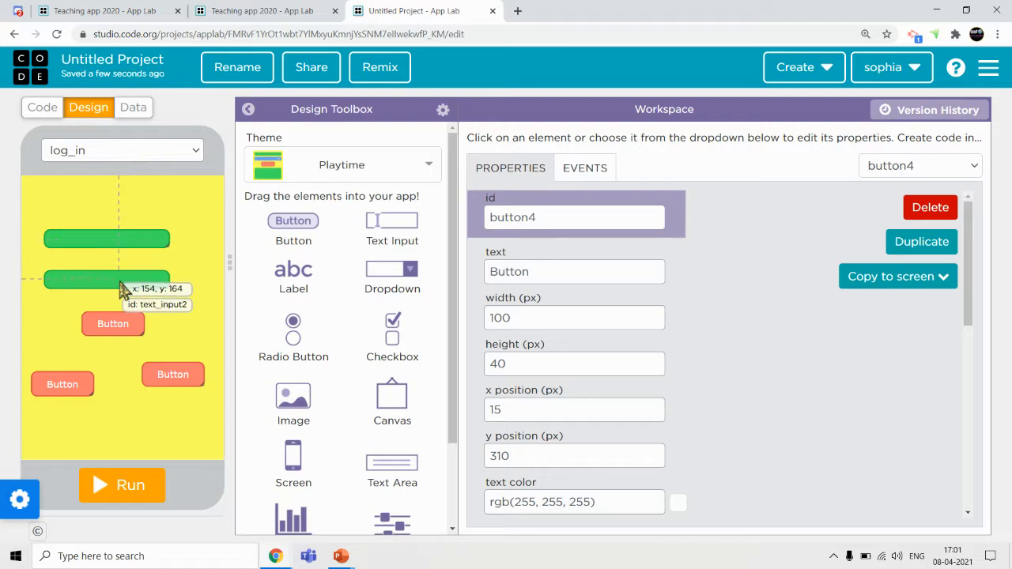
pyautogui.moveTo(122, 288); pyautogui.dragTo(129, 291)
pyautogui.moveTo(115, 248); pyautogui.dragTo(123, 249)
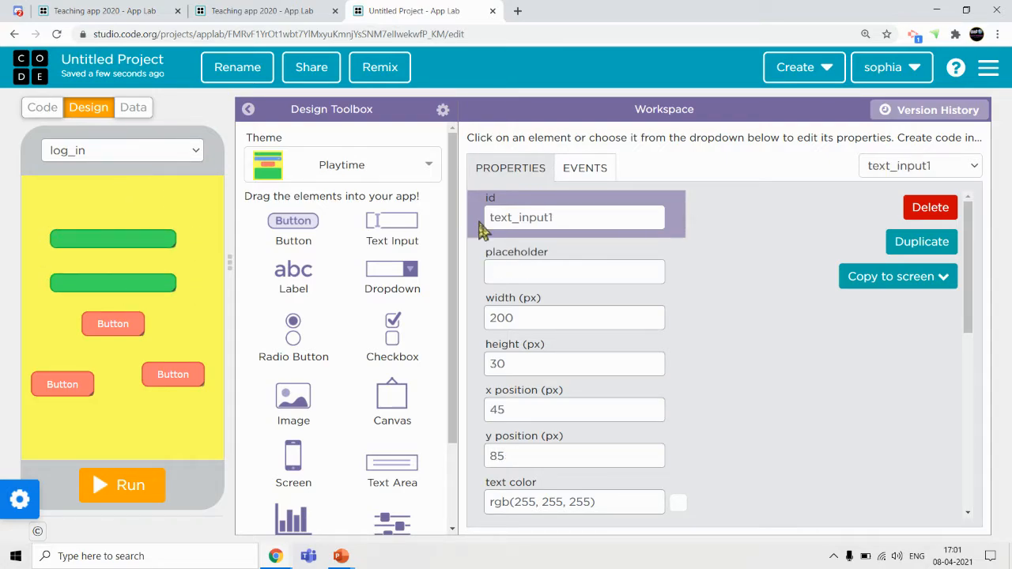
# Set the placeholders of the upper and lower text inputs to "Name" and "Age"
pyautogui.click(536, 271)
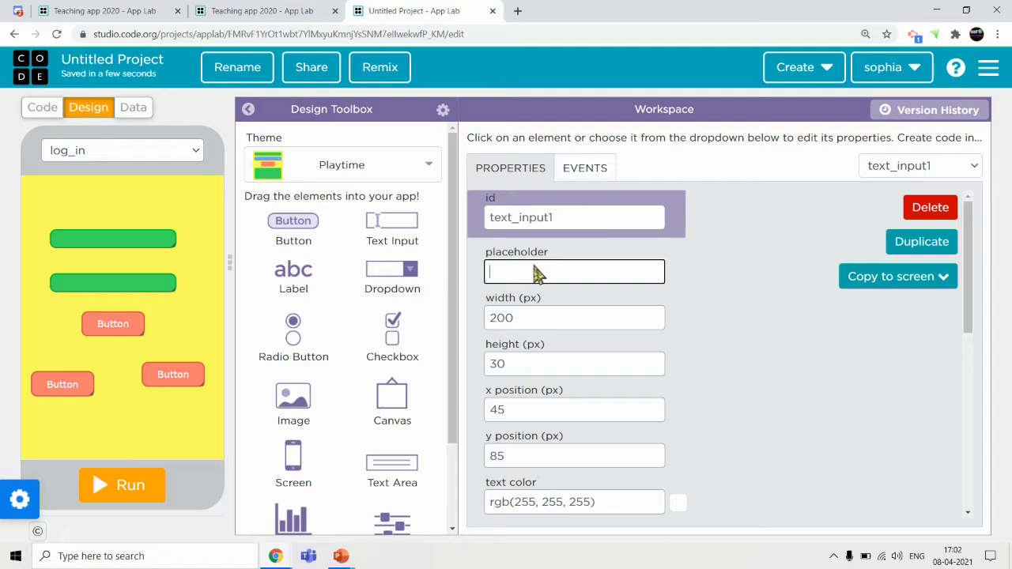
pyautogui.click(106, 279)
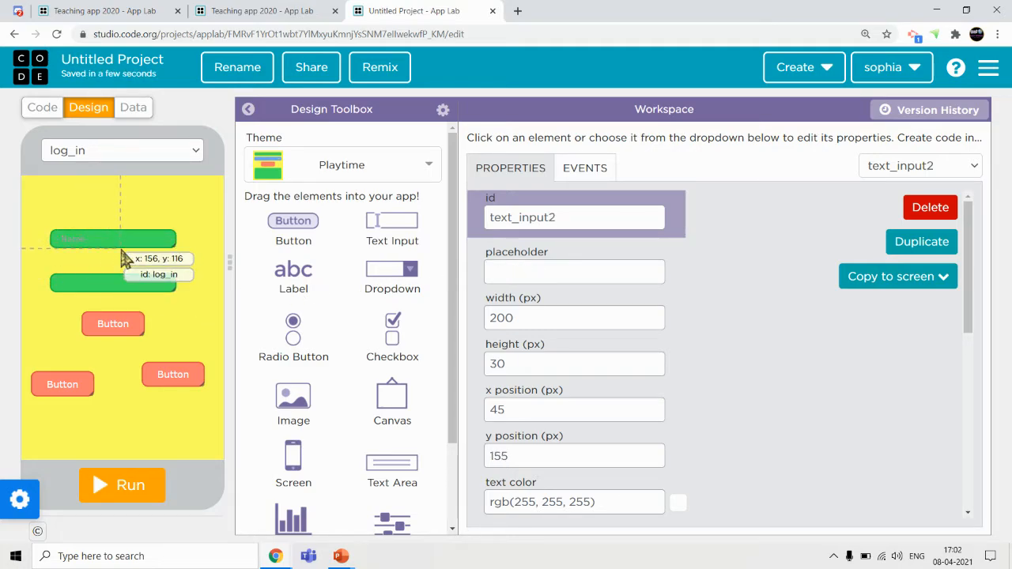
pyautogui.click(546, 279)
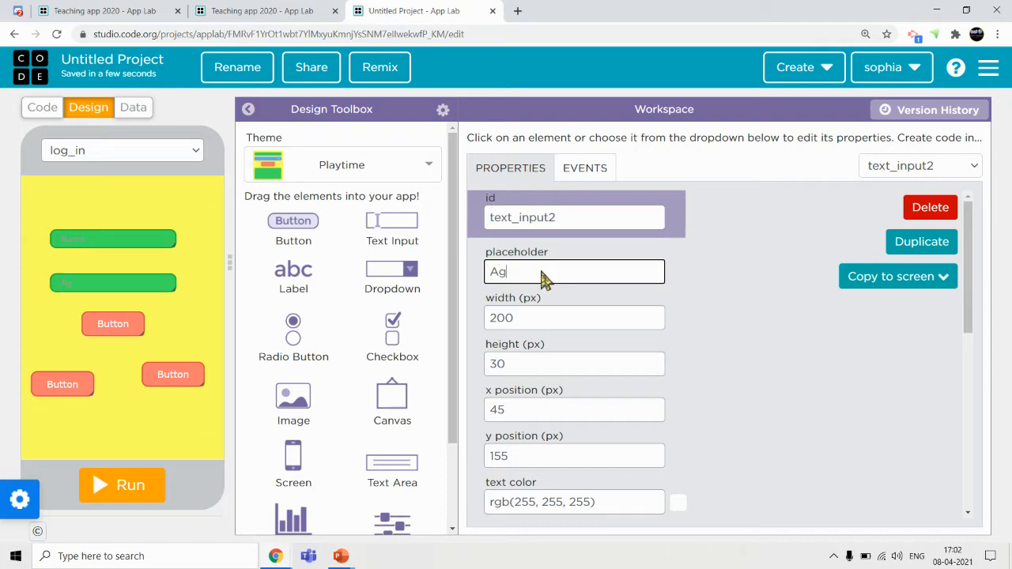
# Label the middle button "I am here to-" and widen it to 165 px below the text inputs
pyautogui.click(113, 325)
pyautogui.moveTo(532, 272); pyautogui.dragTo(465, 279)
pyautogui.press('BackSpace')
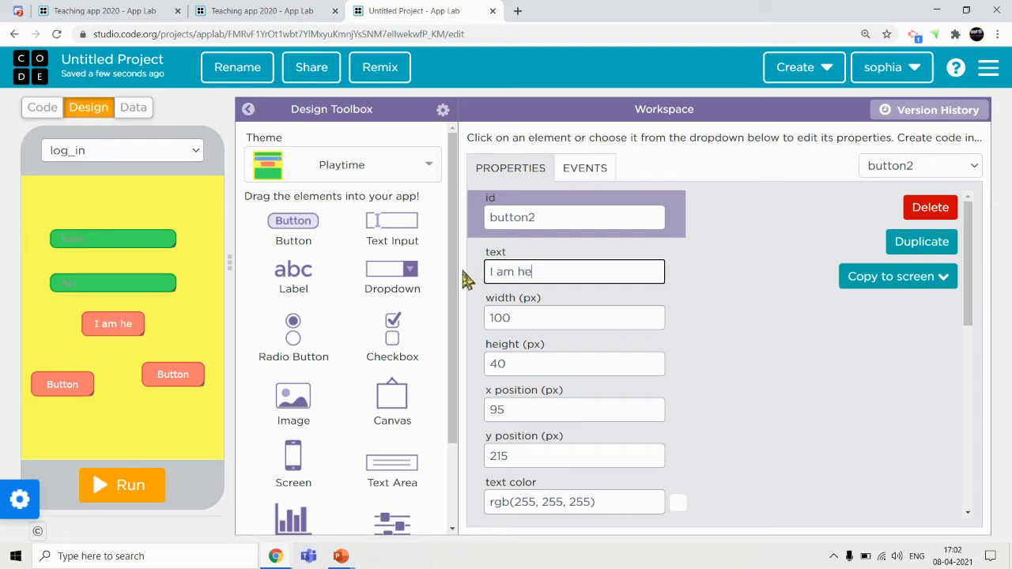
pyautogui.write('I am here to-')
pyautogui.moveTo(144, 335); pyautogui.dragTo(95, 335)
# Check the finished teaching app's log-in layout and Learn option for reference, and return to the untitled project
pyautogui.click(261, 10)
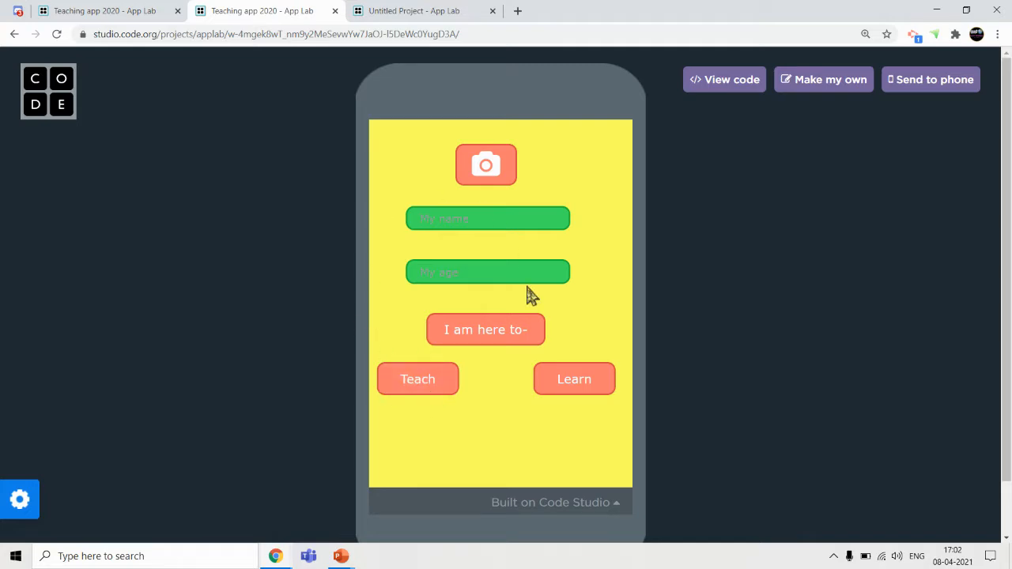
pyautogui.click(569, 378)
pyautogui.click(56, 6)
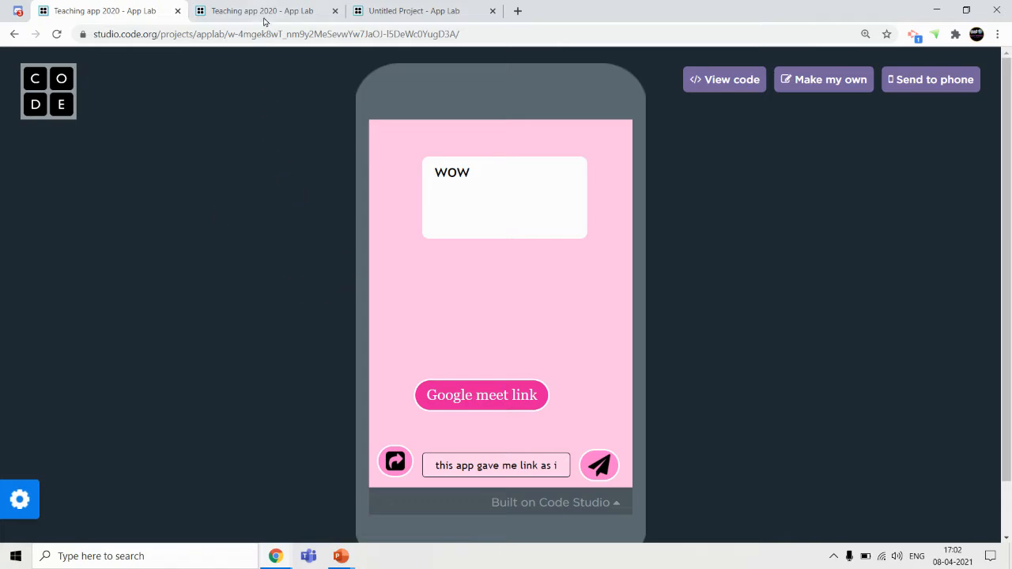
pyautogui.click(396, 11)
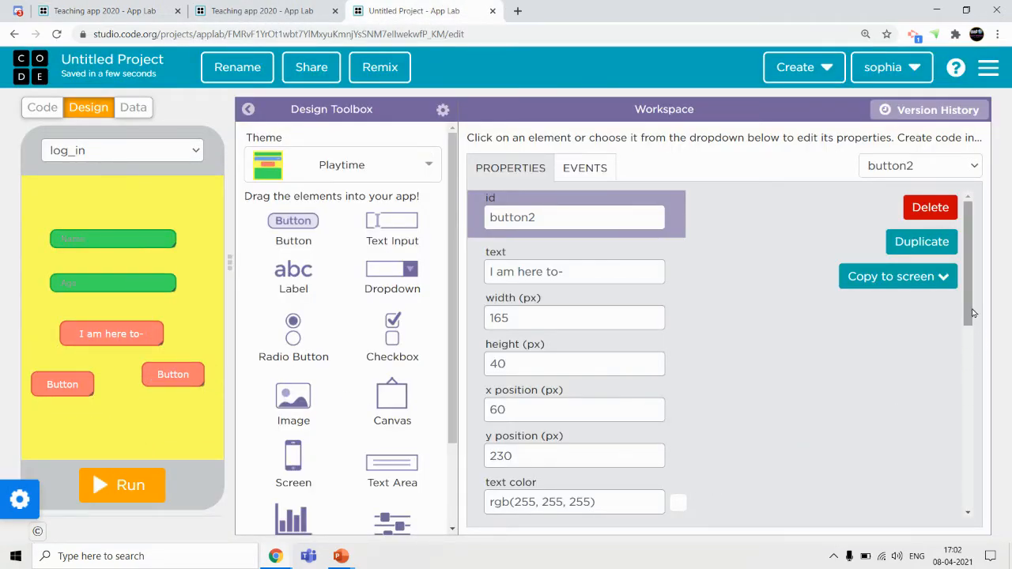
# Increase the font size of the "I am here to-" button
pyautogui.scroll(-4, 974, 313)
pyautogui.click(654, 330)
pyautogui.click(653, 331)
pyautogui.click(653, 331)
pyautogui.click(653, 331)
# Move the lower-right button to y 310, level with the lower-left one, and set its font size to 19 px
pyautogui.moveTo(167, 388); pyautogui.dragTo(167, 398)
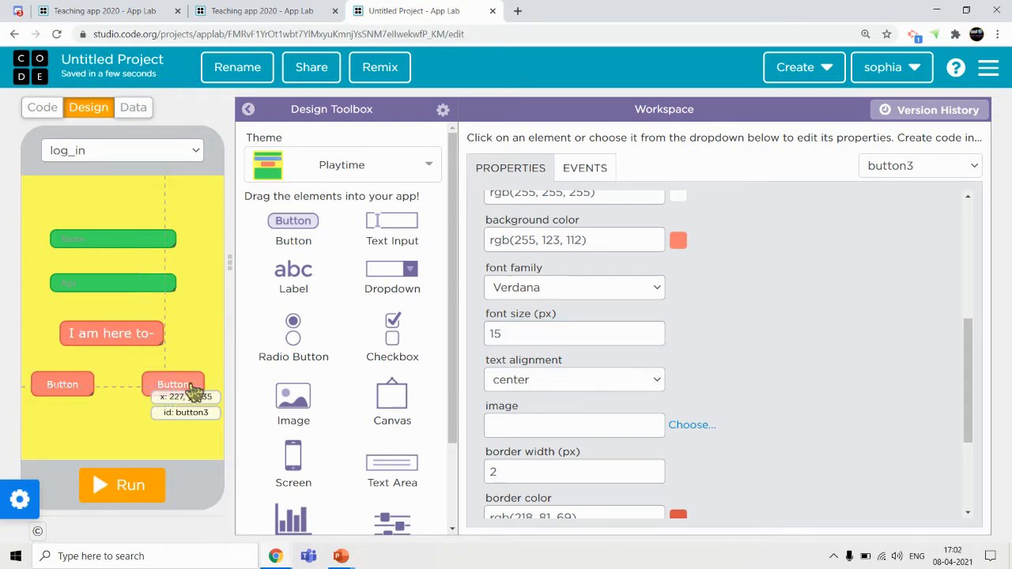
pyautogui.click(654, 330)
pyautogui.click(654, 330)
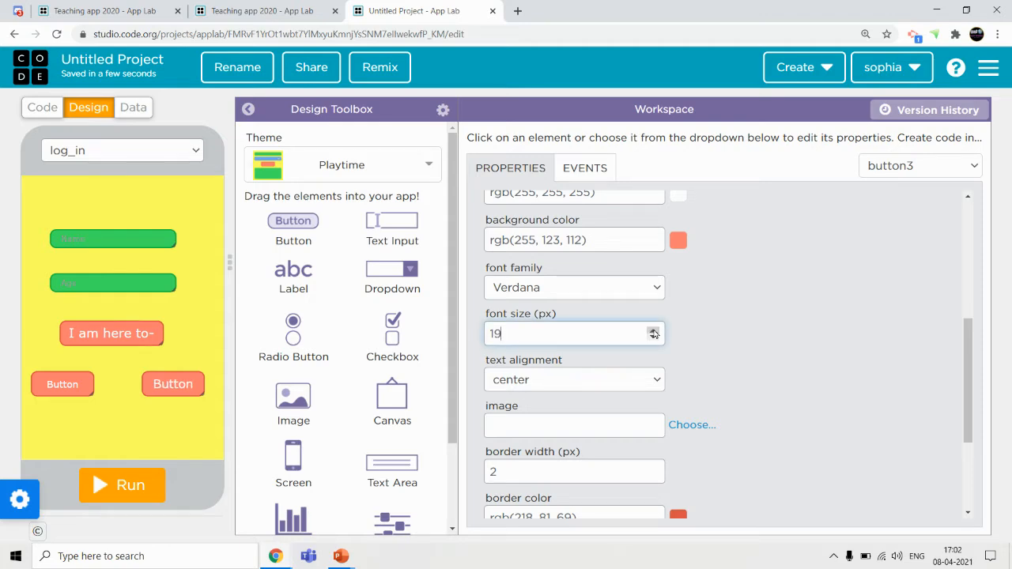
# Set the text of the lower-right button on log_in to "Teach"
pyautogui.scroll(4, 892, 379)
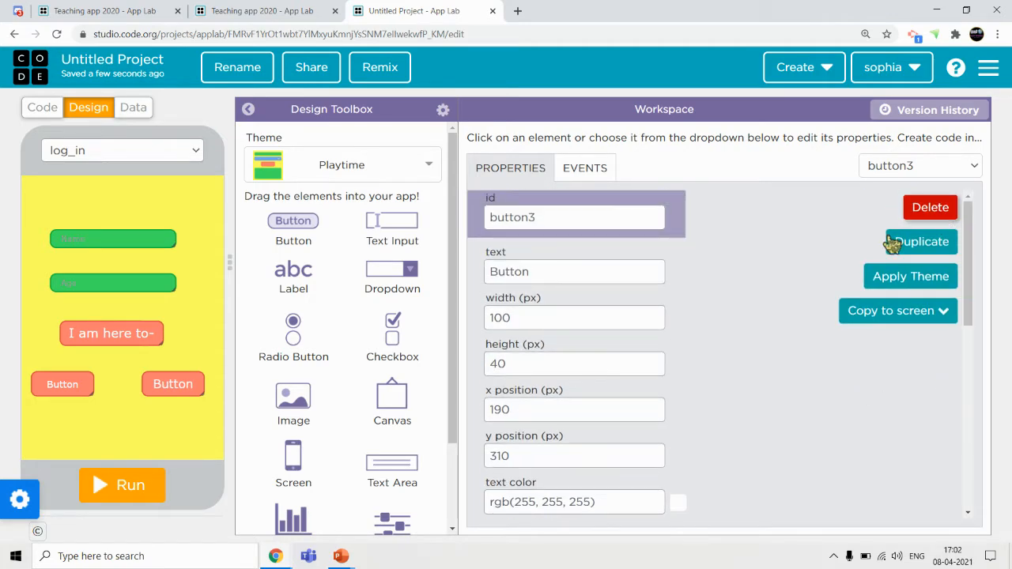
pyautogui.click(120, 340)
pyautogui.click(171, 385)
pyautogui.moveTo(560, 289); pyautogui.dragTo(444, 278)
pyautogui.write('Teach')
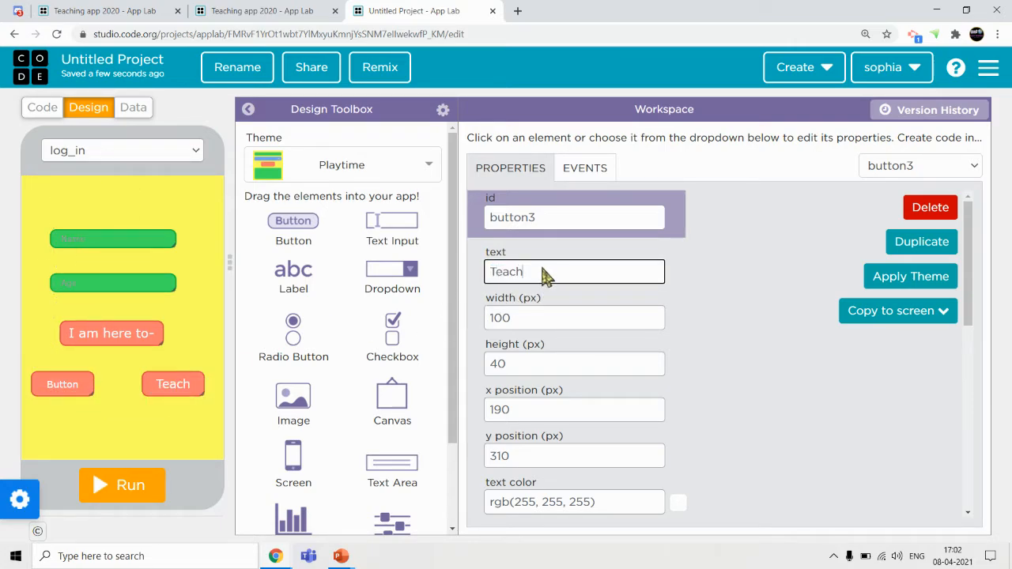
# Set the text of the lower-left button on log_in to "Learn"
pyautogui.click(51, 385)
pyautogui.moveTo(51, 393); pyautogui.dragTo(52, 389)
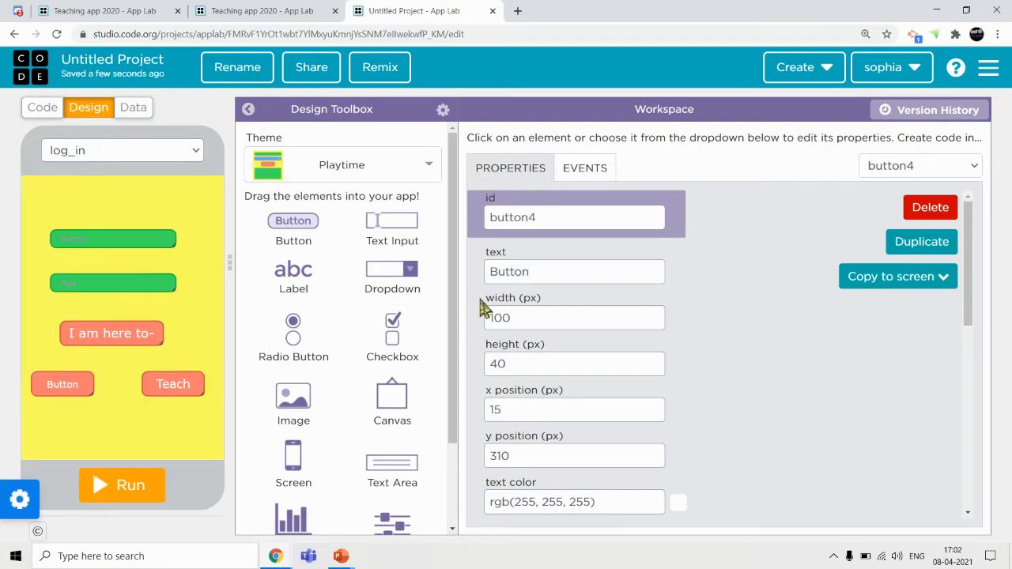
pyautogui.moveTo(554, 280); pyautogui.dragTo(481, 291)
pyautogui.write('Learn')
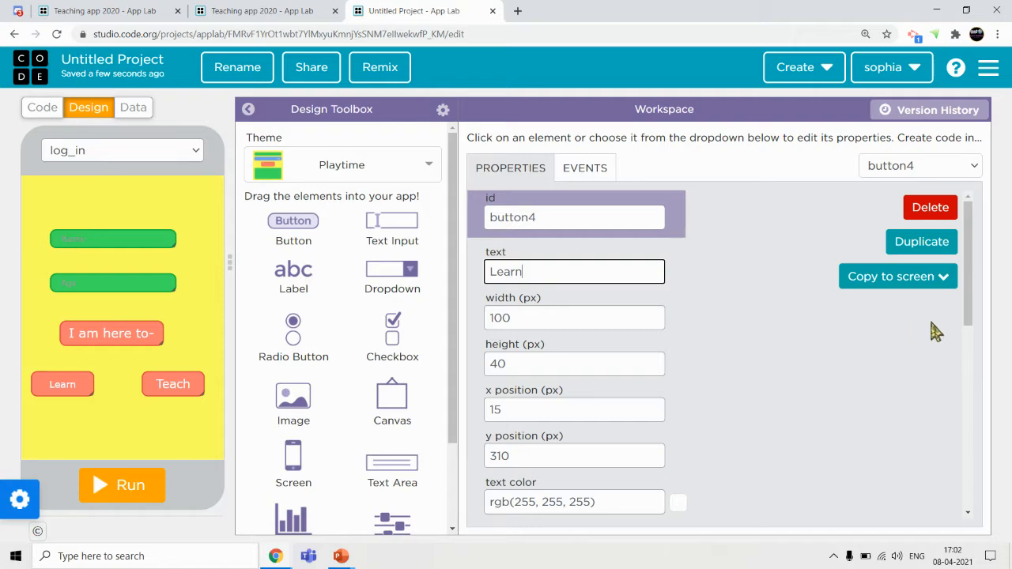
# Set the Learn button's font size to 19 px
pyautogui.moveTo(966, 312); pyautogui.dragTo(971, 425)
pyautogui.moveTo(515, 361); pyautogui.dragTo(490, 370)
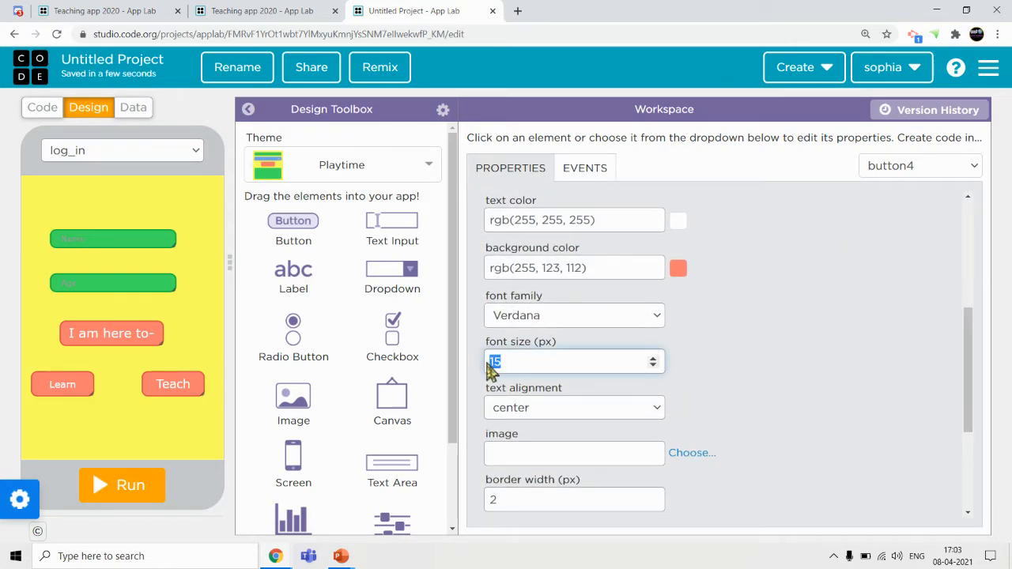
pyautogui.click(848, 406)
pyautogui.moveTo(24, 514)
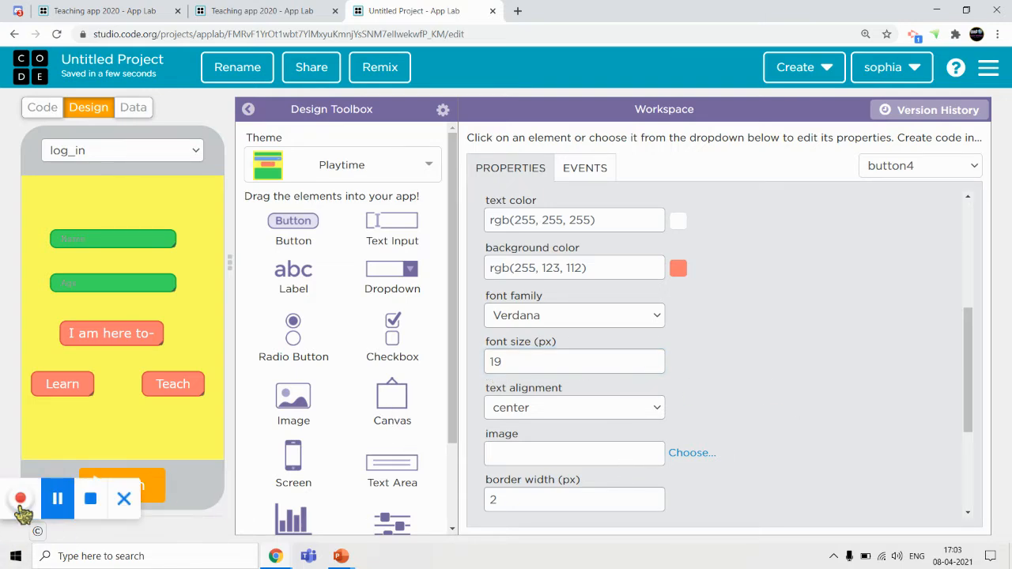
pyautogui.click(57, 497)
pyautogui.moveTo(969, 371); pyautogui.dragTo(963, 204)
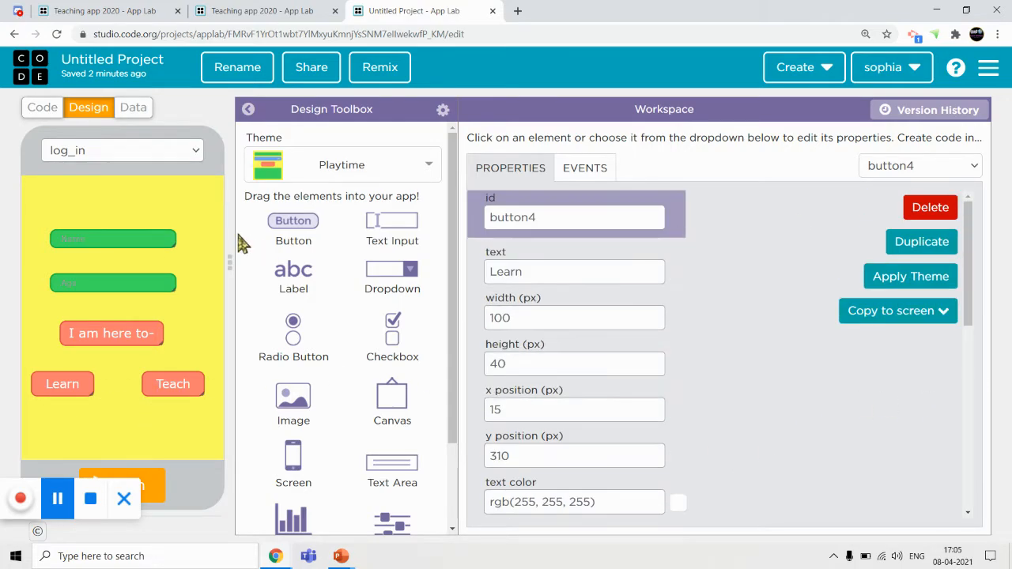
# Delete the empty learn_screen from the project
pyautogui.click(82, 155)
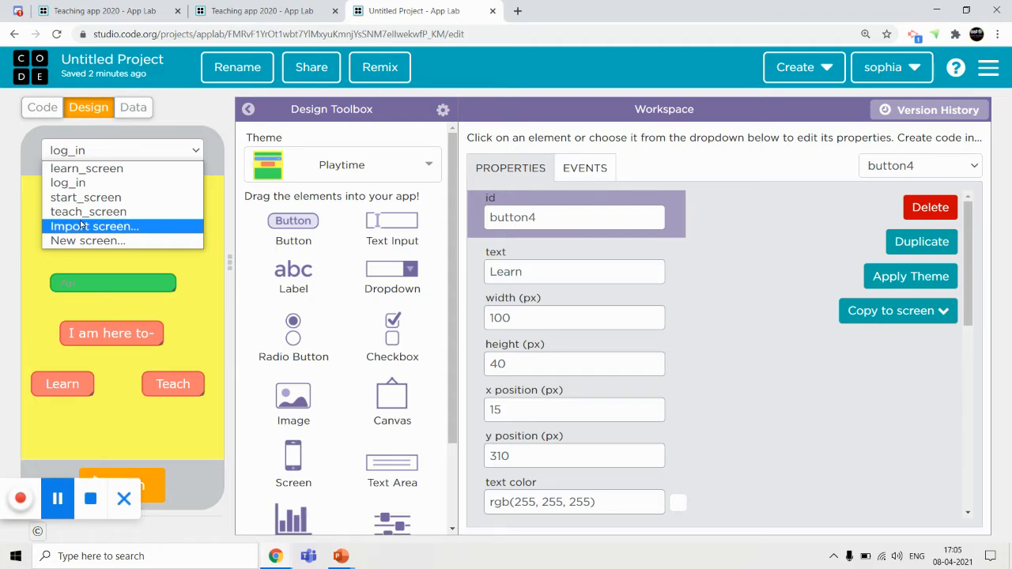
pyautogui.click(101, 169)
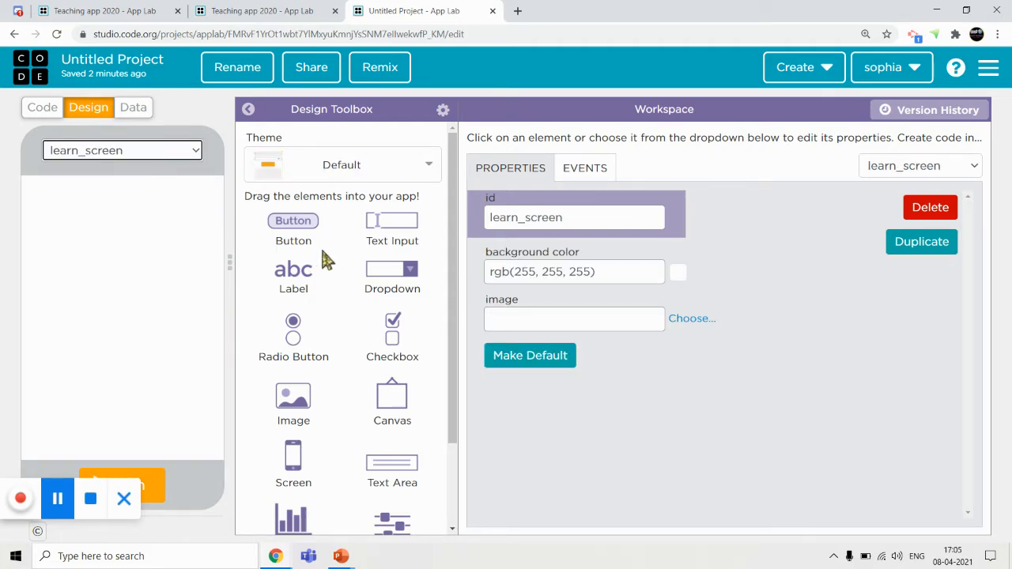
pyautogui.click(938, 209)
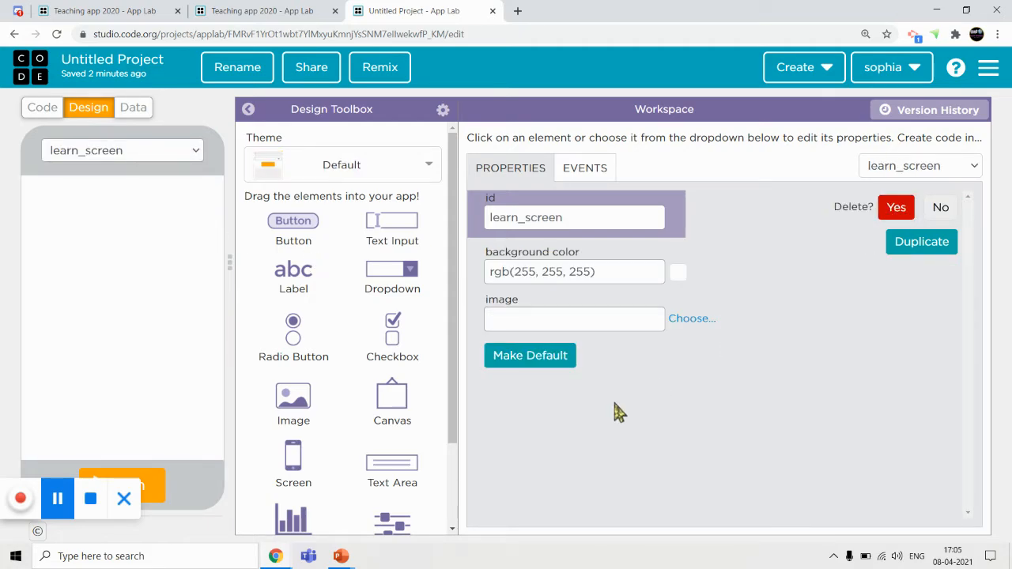
pyautogui.click(124, 164)
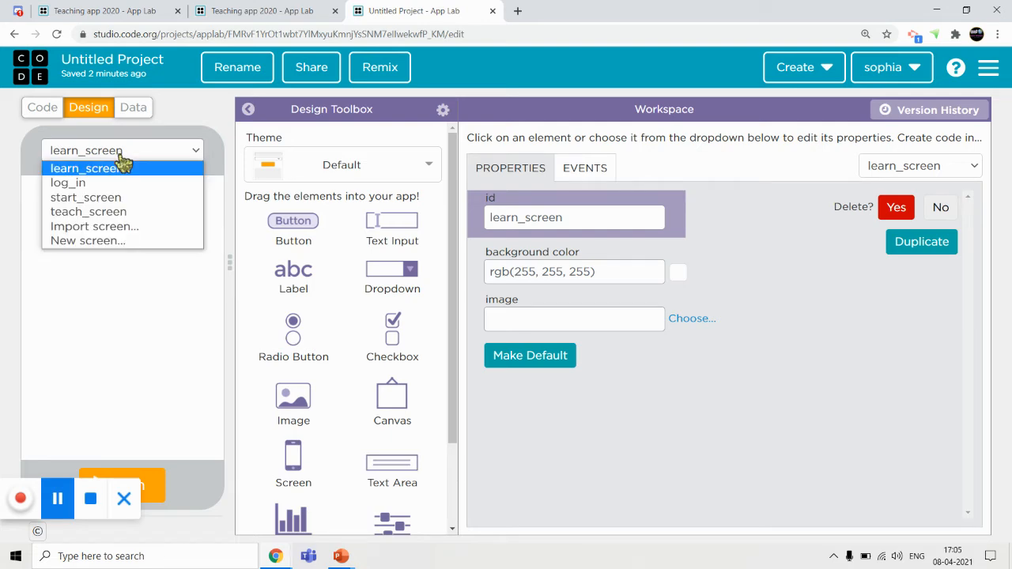
pyautogui.click(896, 222)
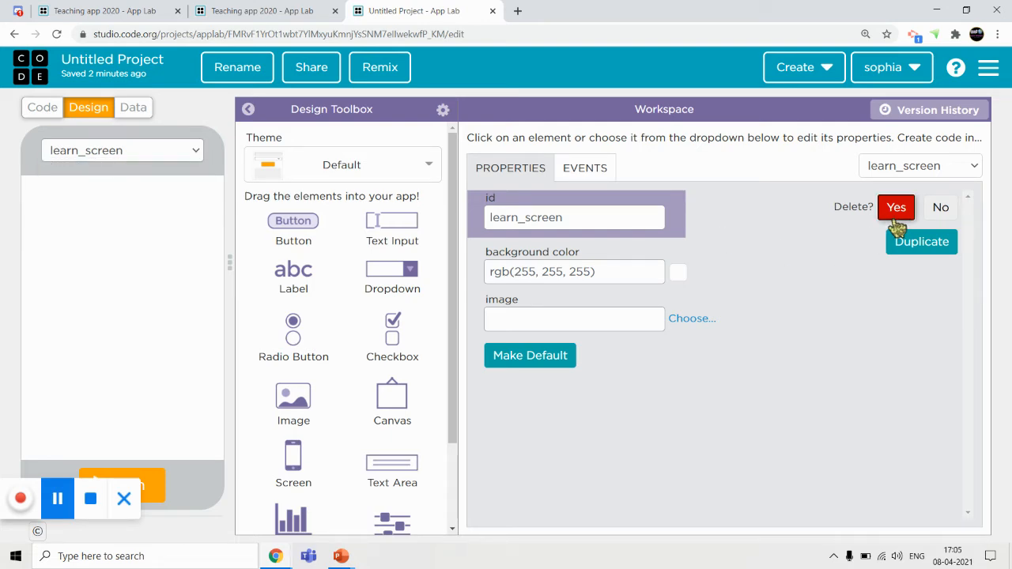
pyautogui.click(896, 222)
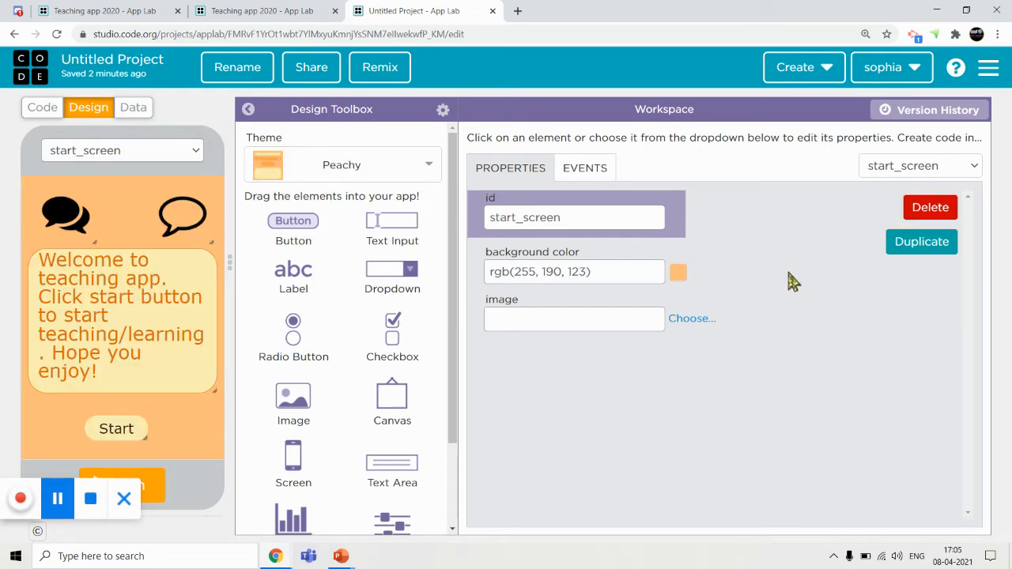
# Open teach_screen and apply the Bubblegum theme to it
pyautogui.click(87, 161)
pyautogui.click(90, 197)
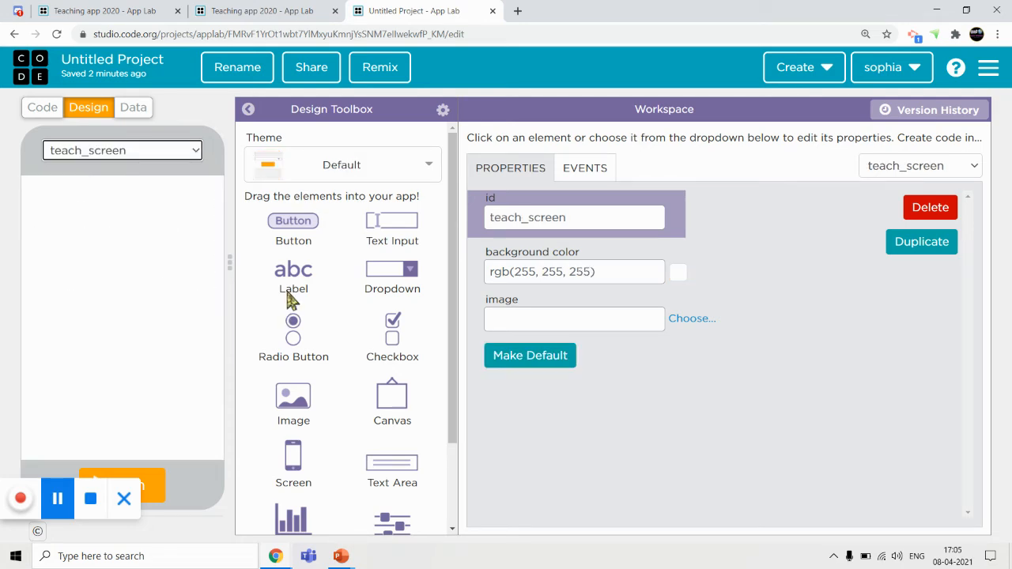
pyautogui.click(341, 178)
pyautogui.write('bu')
pyautogui.press('Return')
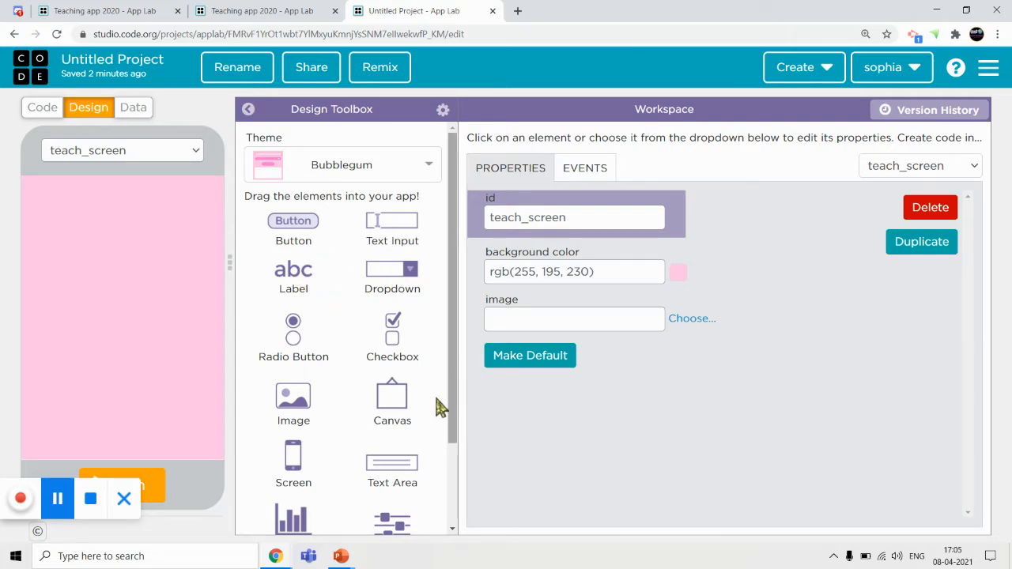
# Add a text area near the upper edge of teach_screen, centre it, and add a text input near the lower edge
pyautogui.moveTo(393, 466); pyautogui.dragTo(117, 200)
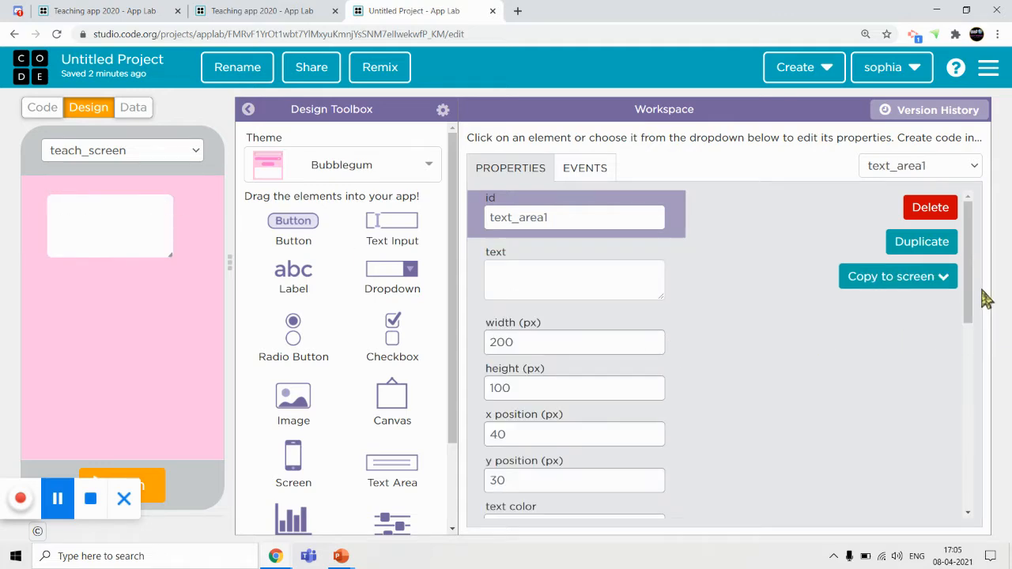
pyautogui.scroll(-6, 980, 300)
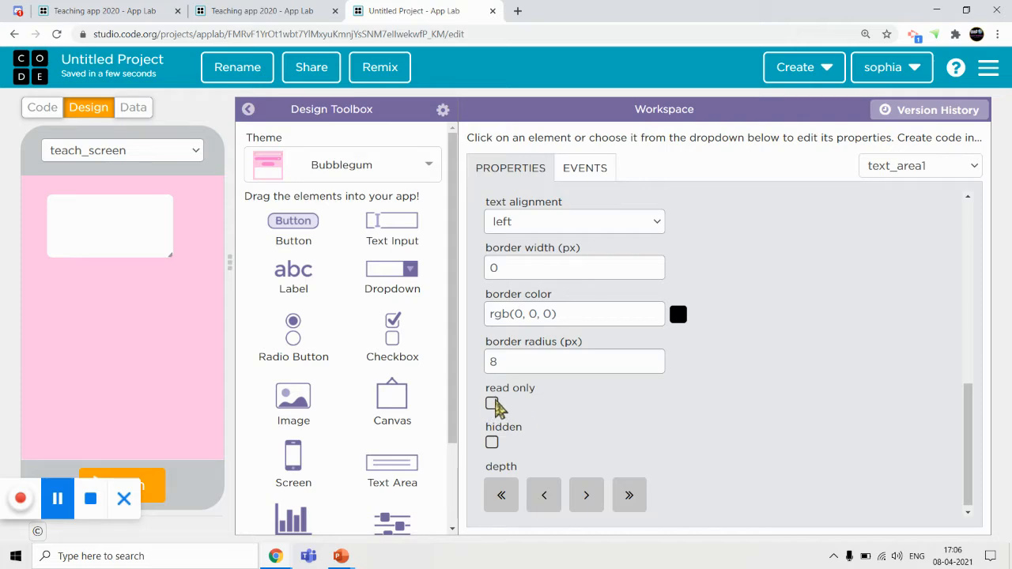
pyautogui.moveTo(120, 222); pyautogui.dragTo(126, 223)
pyautogui.moveTo(393, 225); pyautogui.dragTo(117, 450)
# Check the finished teaching app's chat screen for reference, and assign the paper-plane icon to a new image on teach_screen
pyautogui.click(103, 11)
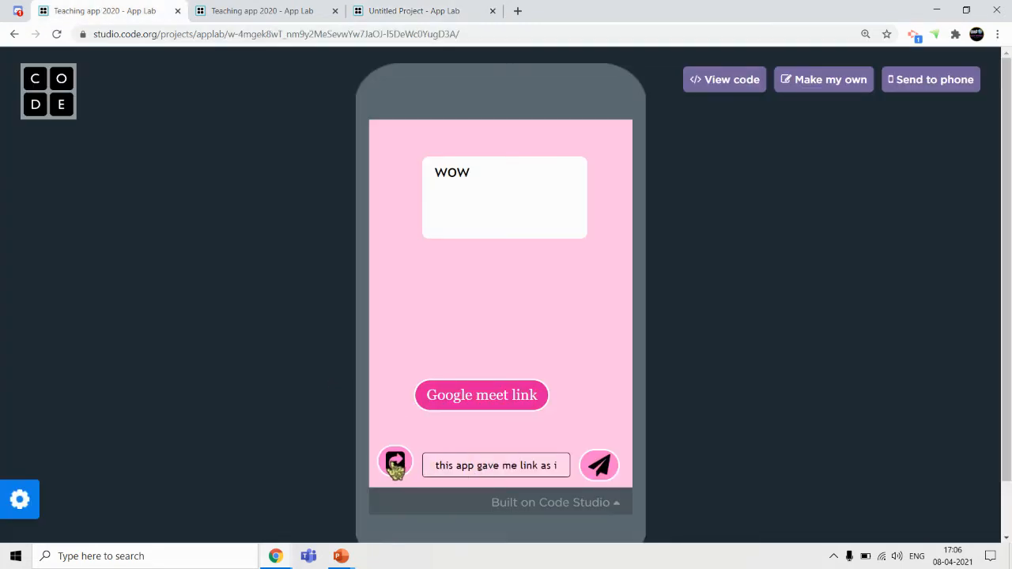
pyautogui.click(404, 10)
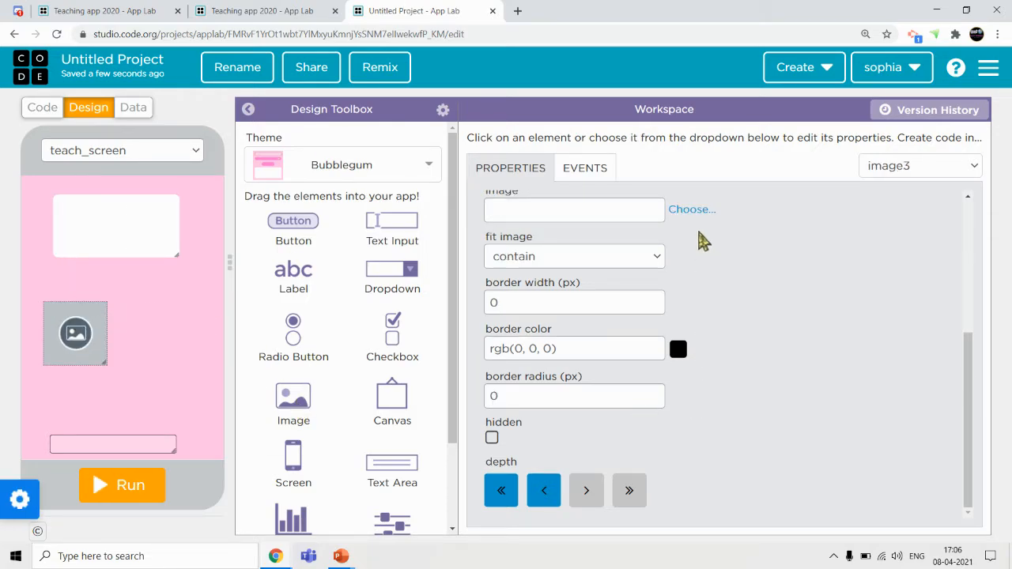
pyautogui.click(690, 211)
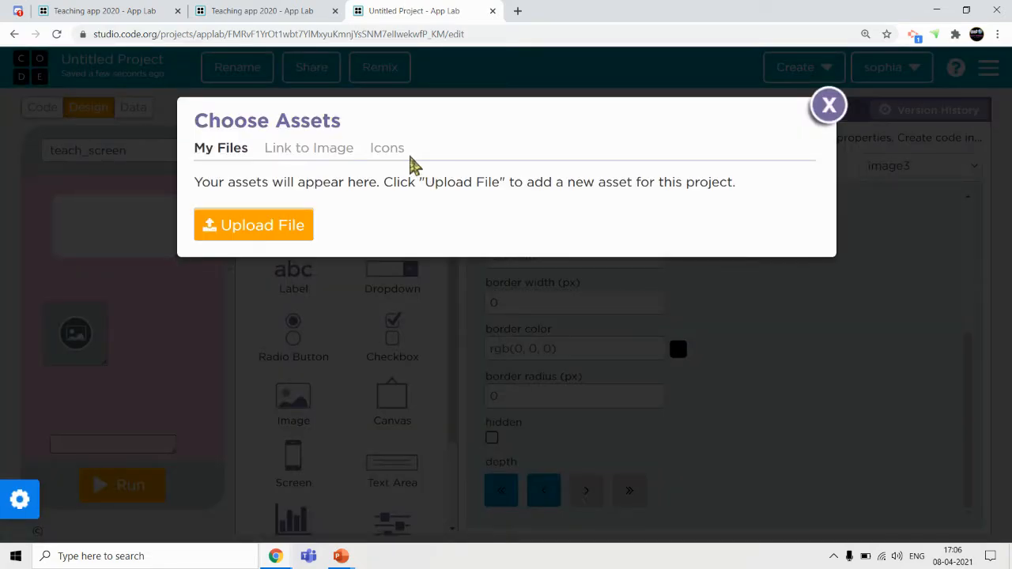
pyautogui.click(386, 155)
pyautogui.click(603, 190)
pyautogui.write('send')
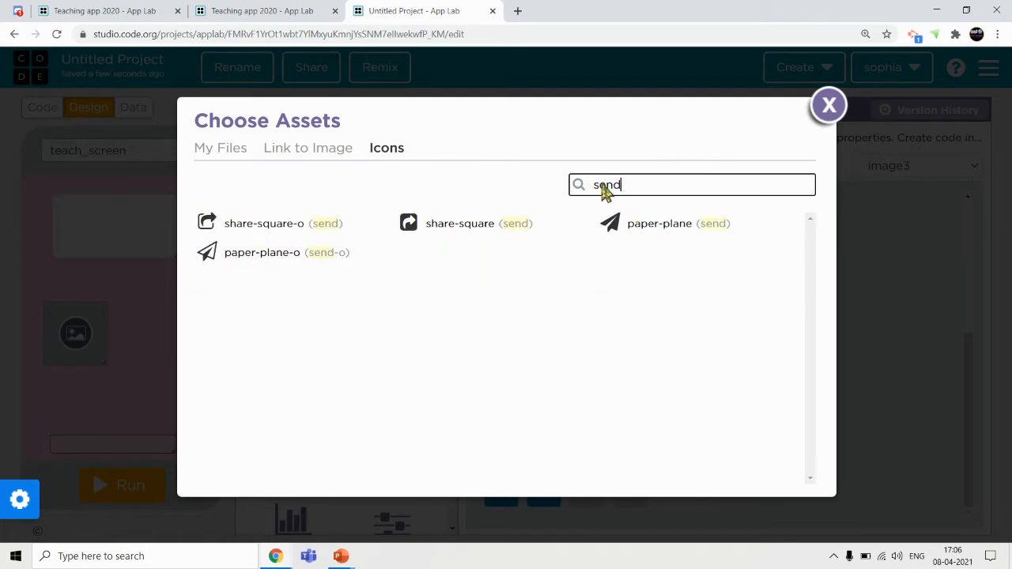
pyautogui.click(616, 226)
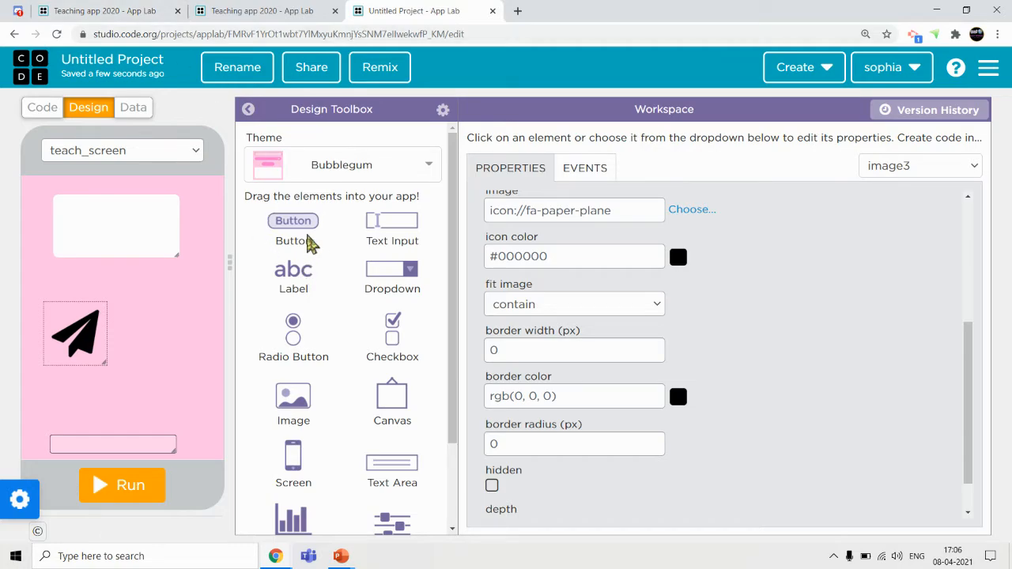
# Add a button to teach_screen, give it the paper-plane icon and clear its text
pyautogui.moveTo(301, 229); pyautogui.dragTo(170, 347)
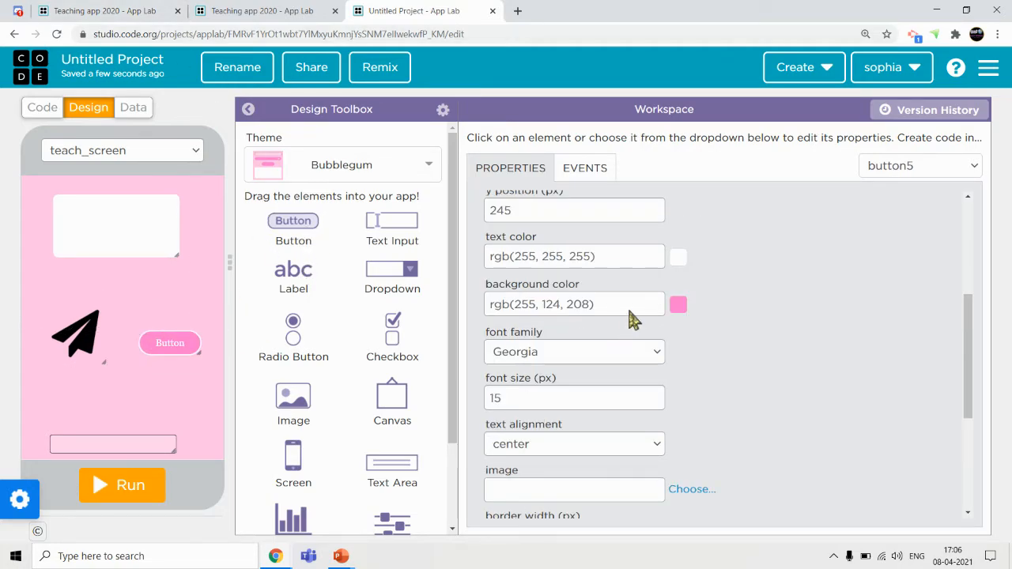
pyautogui.click(692, 491)
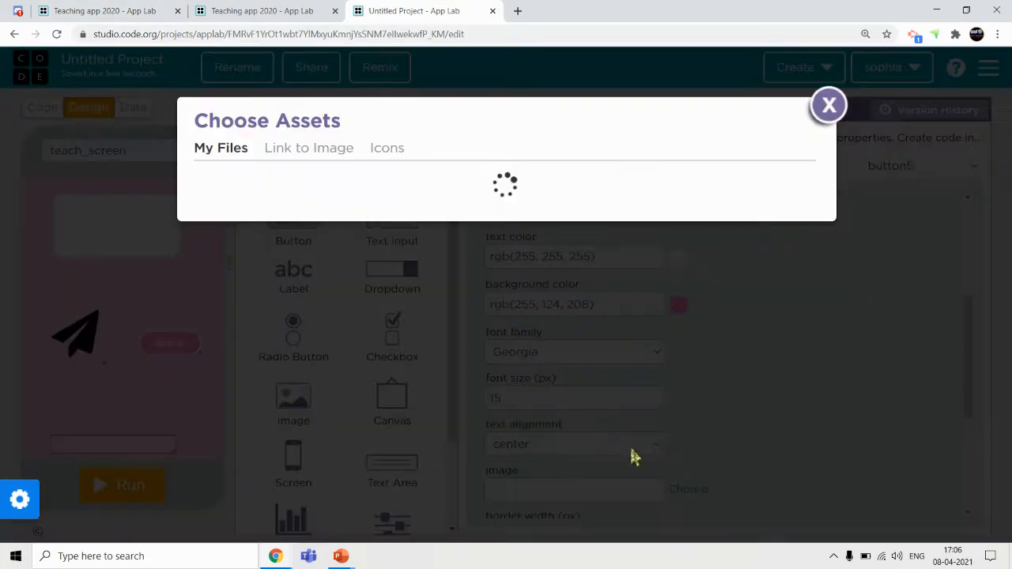
pyautogui.click(386, 149)
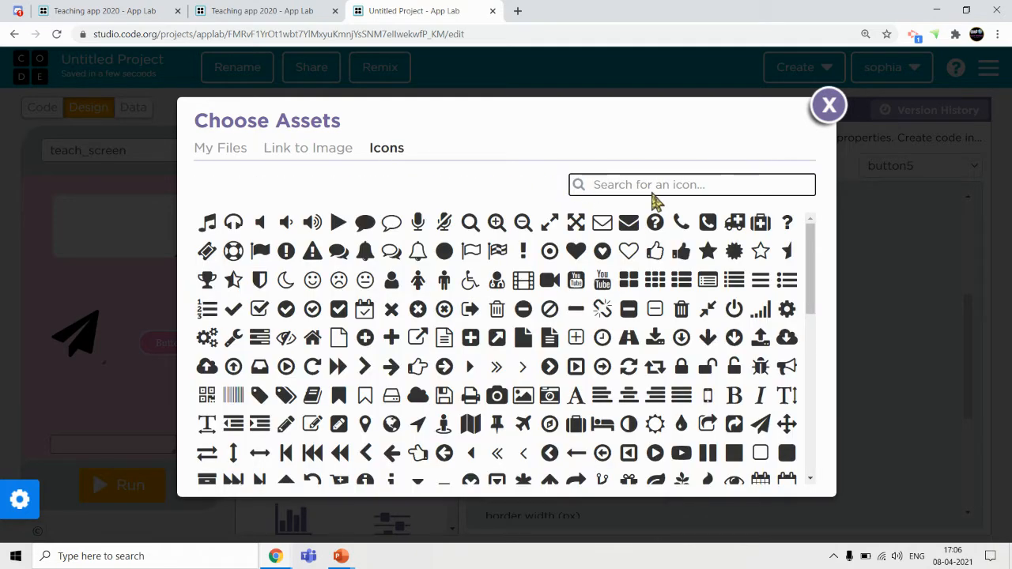
pyautogui.write('send')
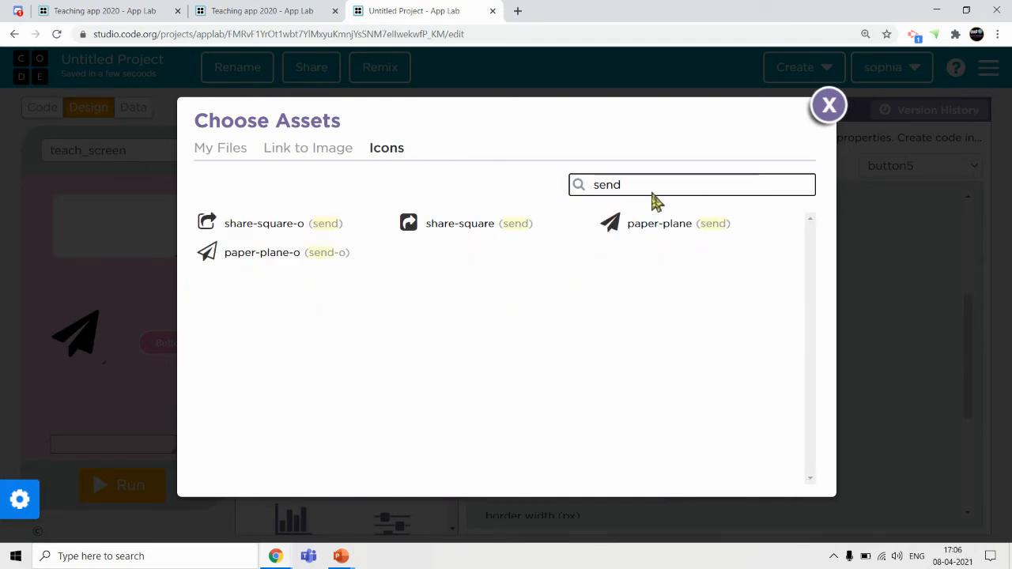
pyautogui.click(611, 224)
pyautogui.scroll(3, 950, 220)
pyautogui.scroll(2, 950, 220)
pyautogui.doubleClick(551, 272)
# Shrink the paper-plane button to 40 by 40 px at x 265, y 405, and delete the standalone paper-plane image
pyautogui.moveTo(199, 354); pyautogui.dragTo(157, 349)
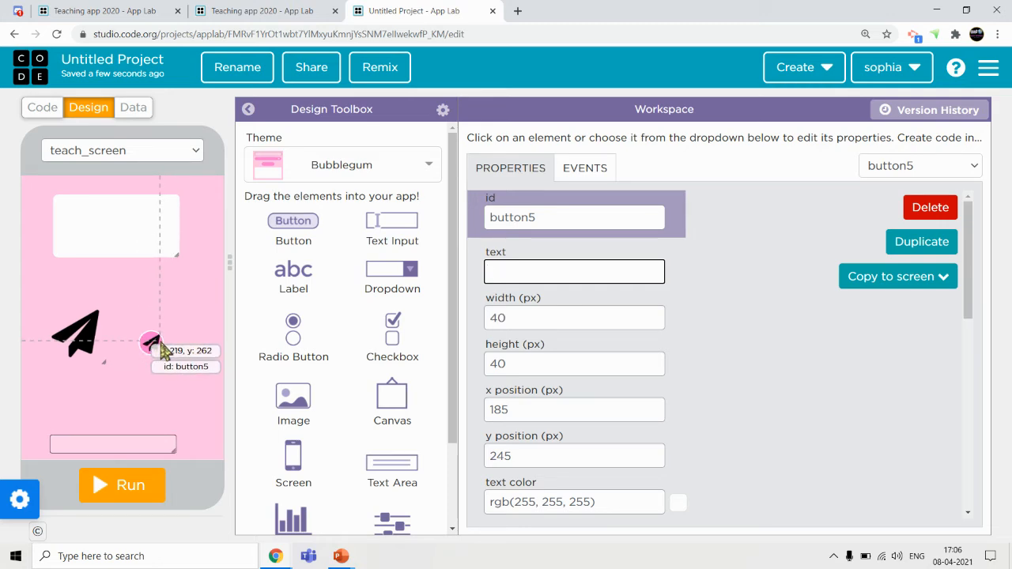
pyautogui.moveTo(164, 345); pyautogui.dragTo(204, 449)
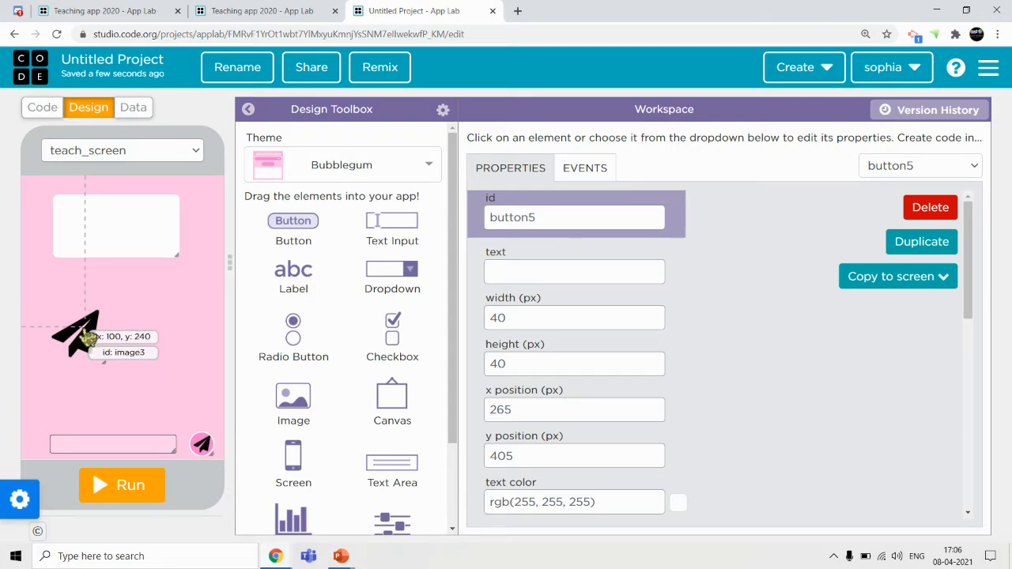
pyautogui.click(86, 339)
pyautogui.click(931, 209)
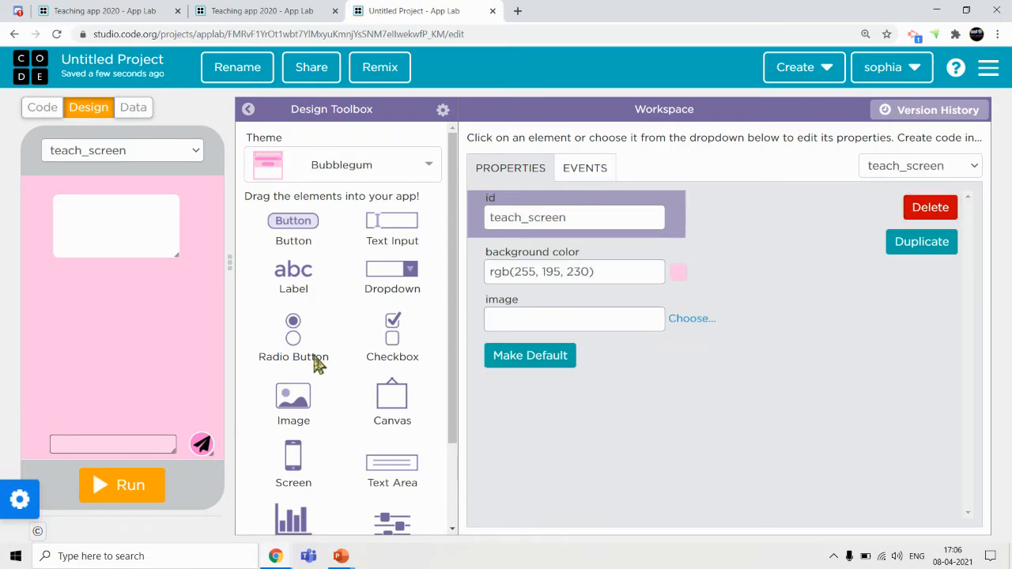
# Add another button in the middle of teach_screen and clear its text
pyautogui.moveTo(286, 233); pyautogui.dragTo(130, 330)
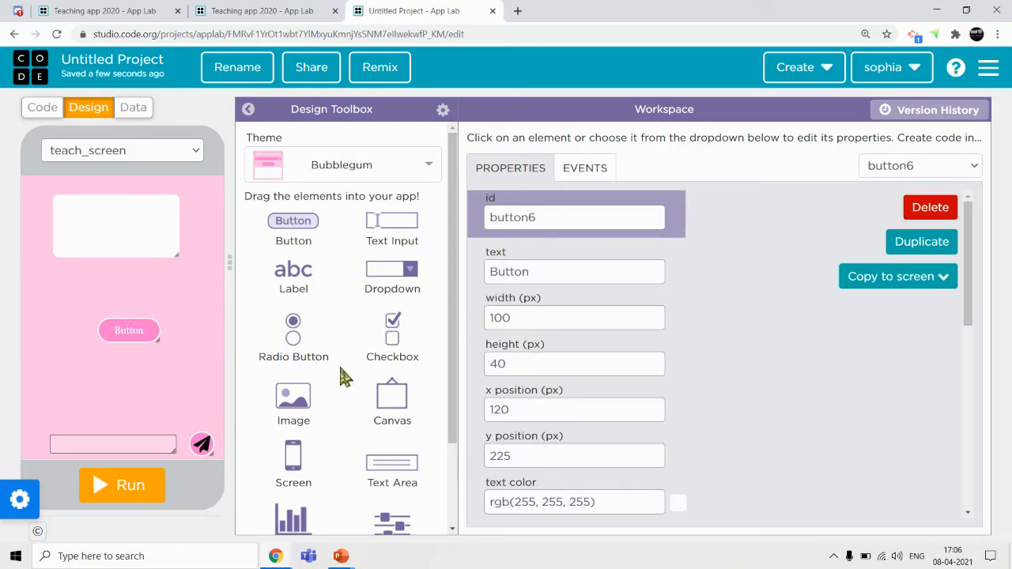
pyautogui.click(215, 452)
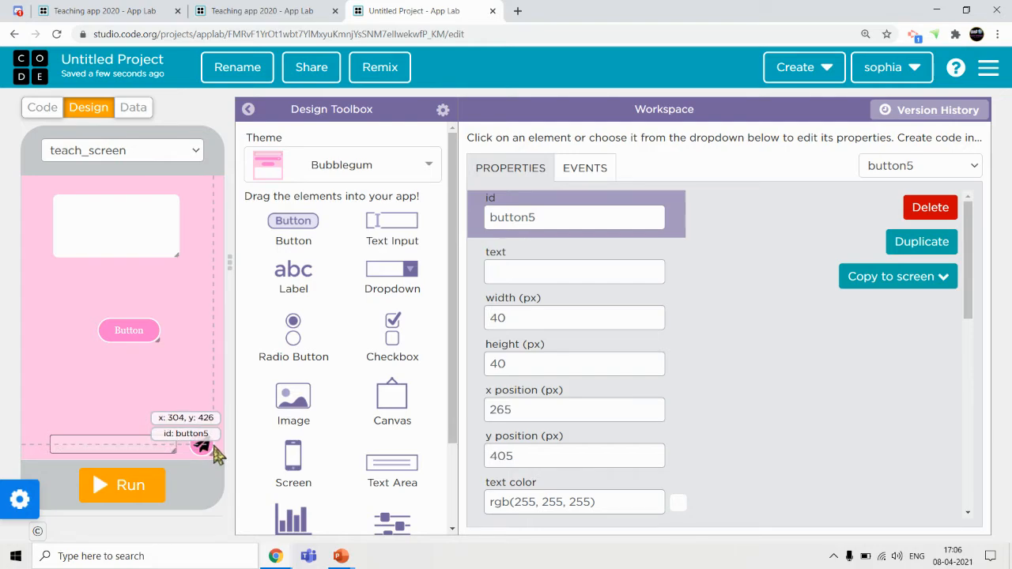
pyautogui.click(149, 330)
pyautogui.moveTo(551, 269); pyautogui.dragTo(448, 295)
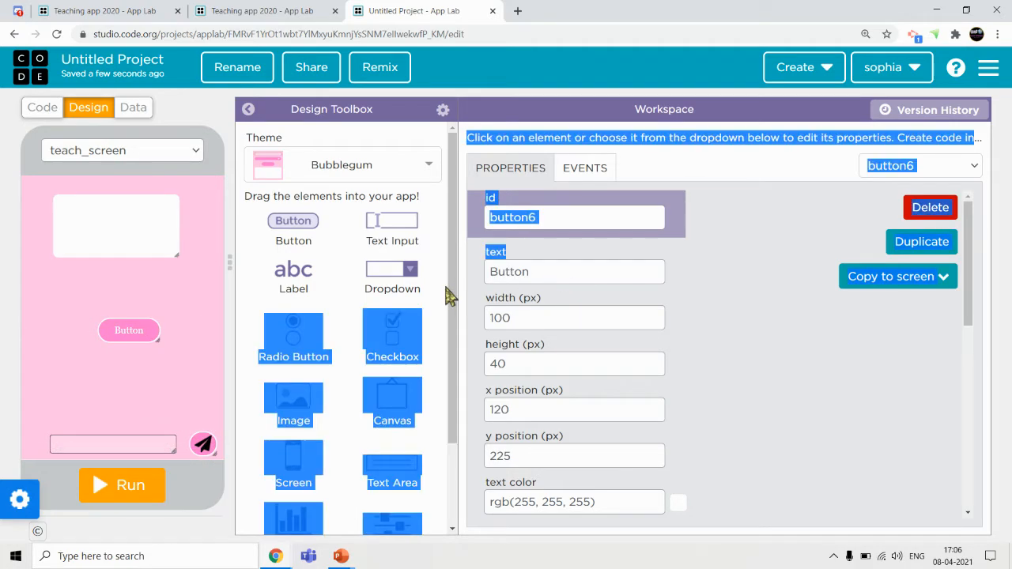
pyautogui.click(572, 283)
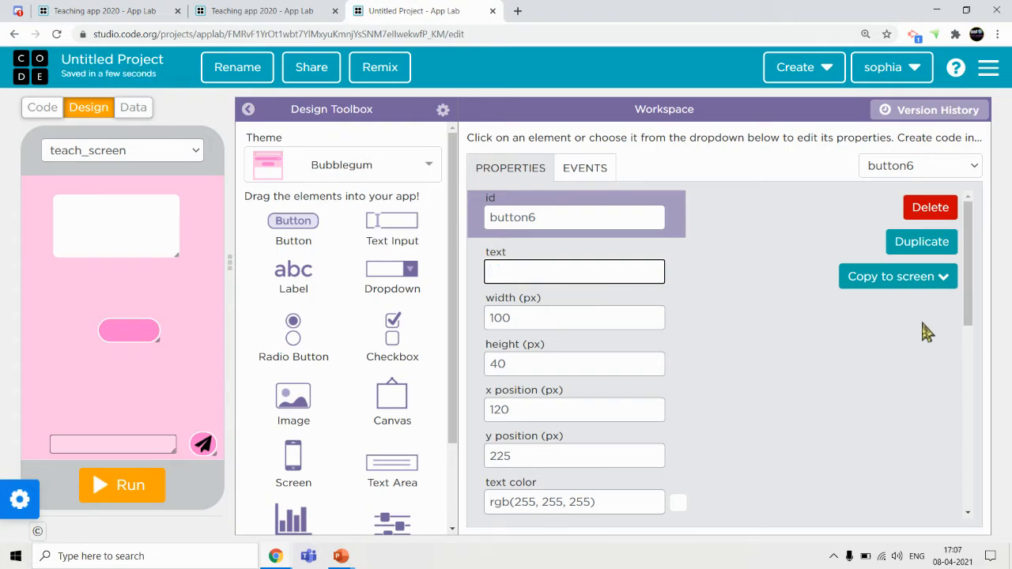
# Set the blank button's image to the share-square-o icon
pyautogui.moveTo(967, 320); pyautogui.dragTo(966, 459)
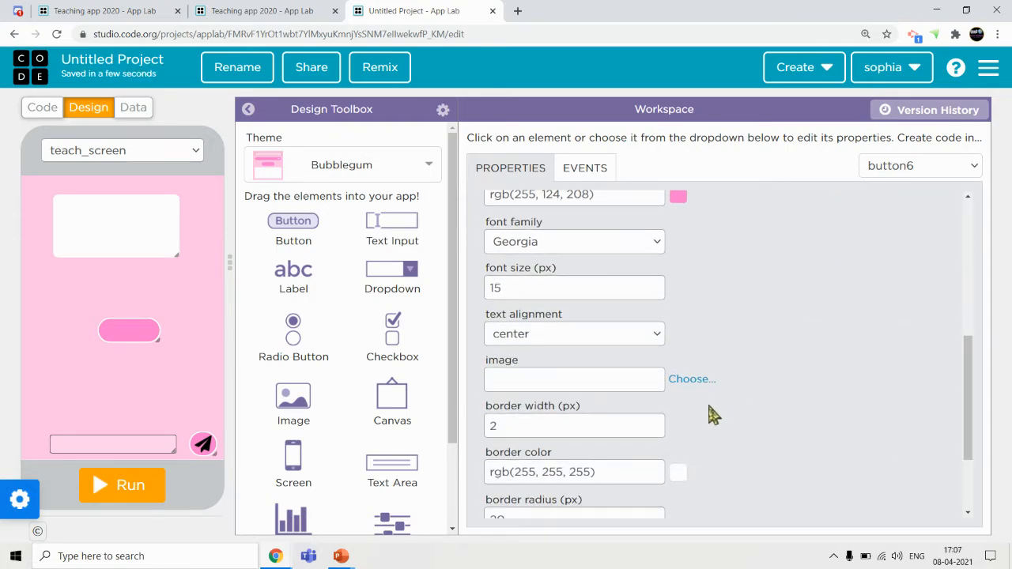
pyautogui.click(688, 381)
pyautogui.click(387, 148)
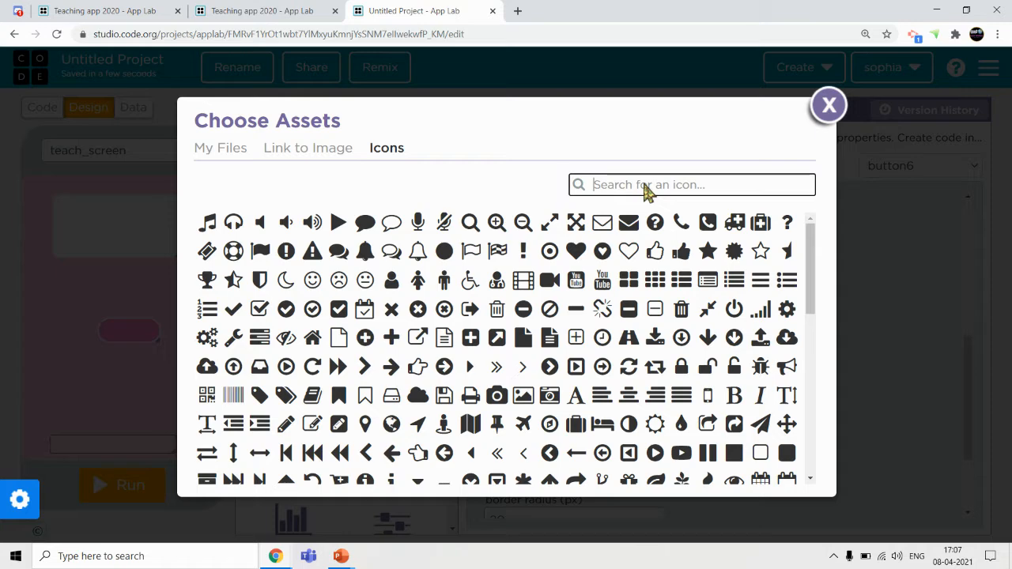
pyautogui.write('sha')
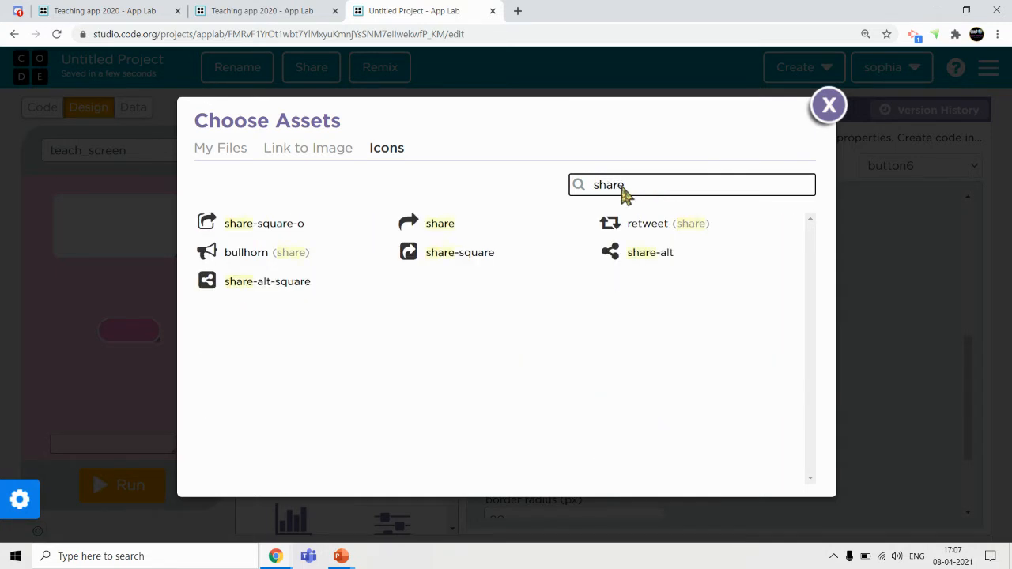
pyautogui.write('re')
pyautogui.click(213, 226)
# Shrink the share button to a small circle in the lower-left corner and shift the text input right to fit between both icon buttons
pyautogui.moveTo(158, 339); pyautogui.dragTo(117, 338)
pyautogui.moveTo(60, 430); pyautogui.dragTo(37, 442)
pyautogui.moveTo(113, 441); pyautogui.dragTo(125, 448)
pyautogui.click(37, 444)
pyautogui.moveTo(36, 444); pyautogui.dragTo(40, 446)
pyautogui.click(202, 384)
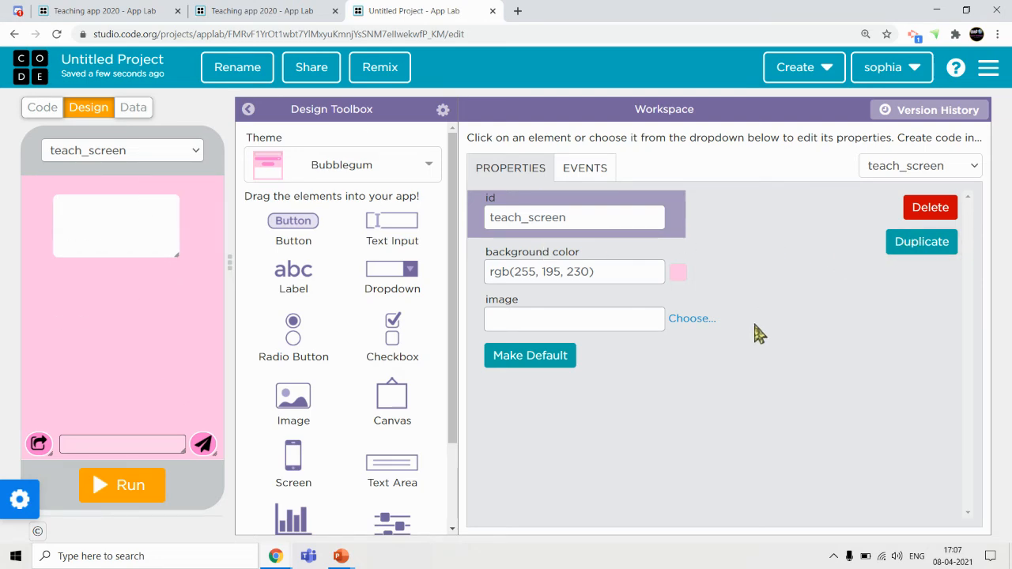
# Duplicate teach_screen and set the copy's id to learn_screen
pyautogui.click(909, 253)
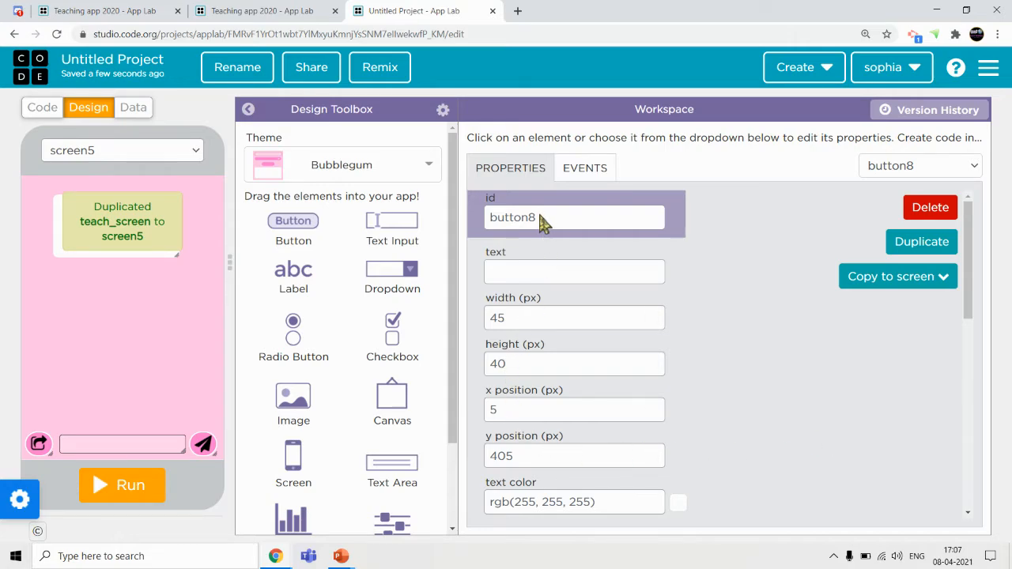
pyautogui.click(123, 399)
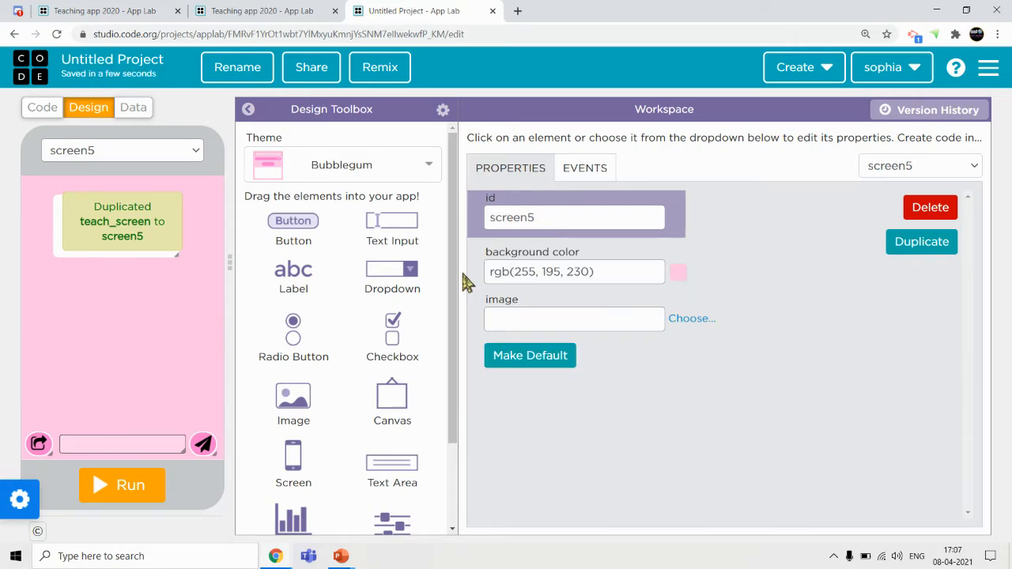
pyautogui.doubleClick(550, 224)
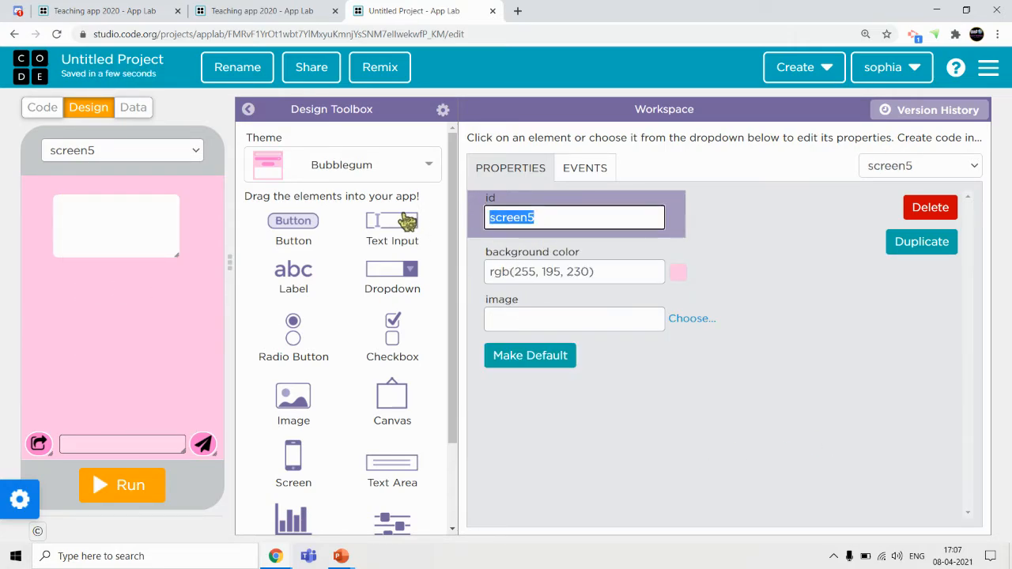
pyautogui.write('learn')
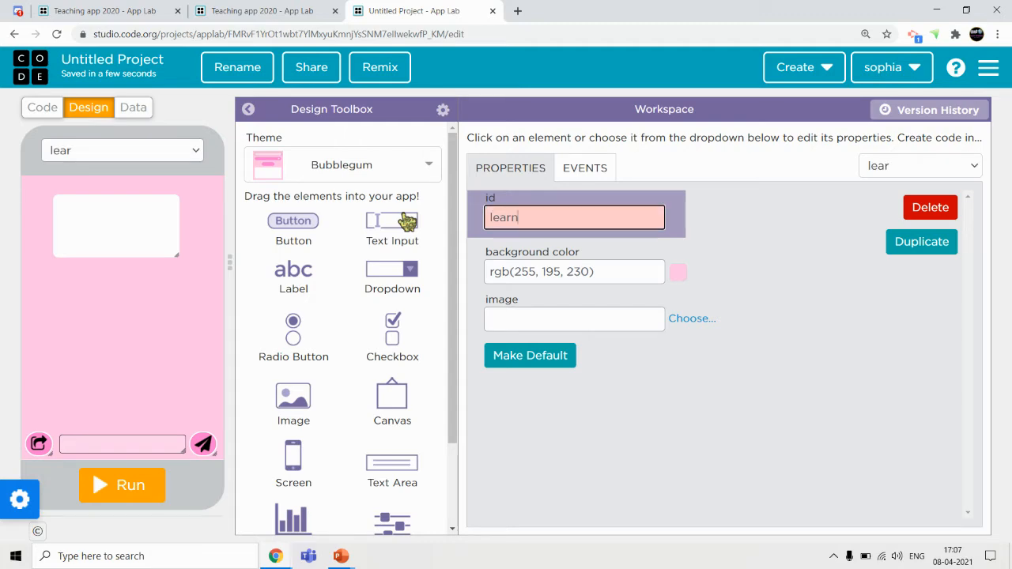
pyautogui.write('_screen')
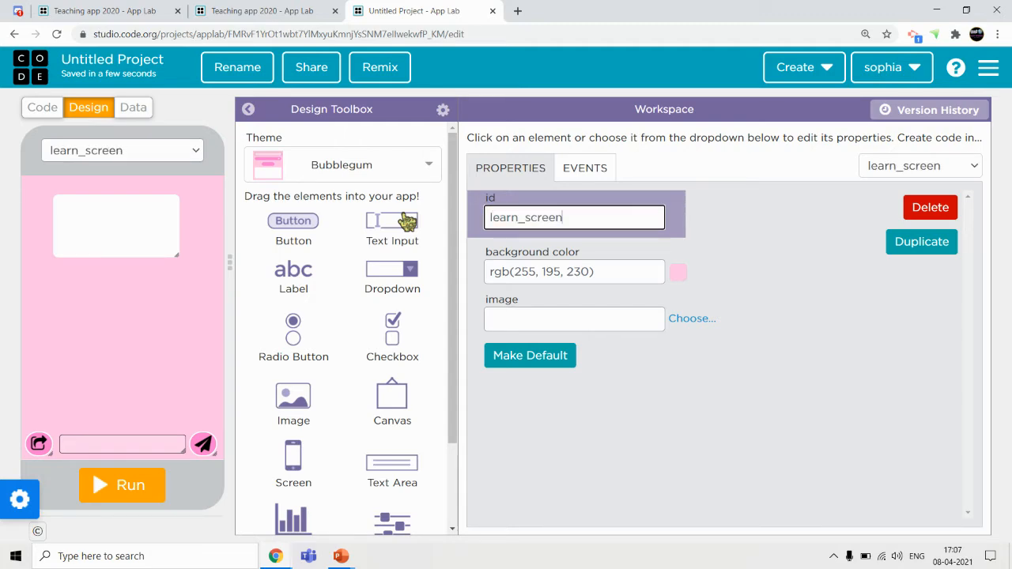
# Apply the Playtime theme to learn_screen
pyautogui.moveTo(407, 224); pyautogui.dragTo(372, 174)
pyautogui.click(371, 171)
pyautogui.write('pla')
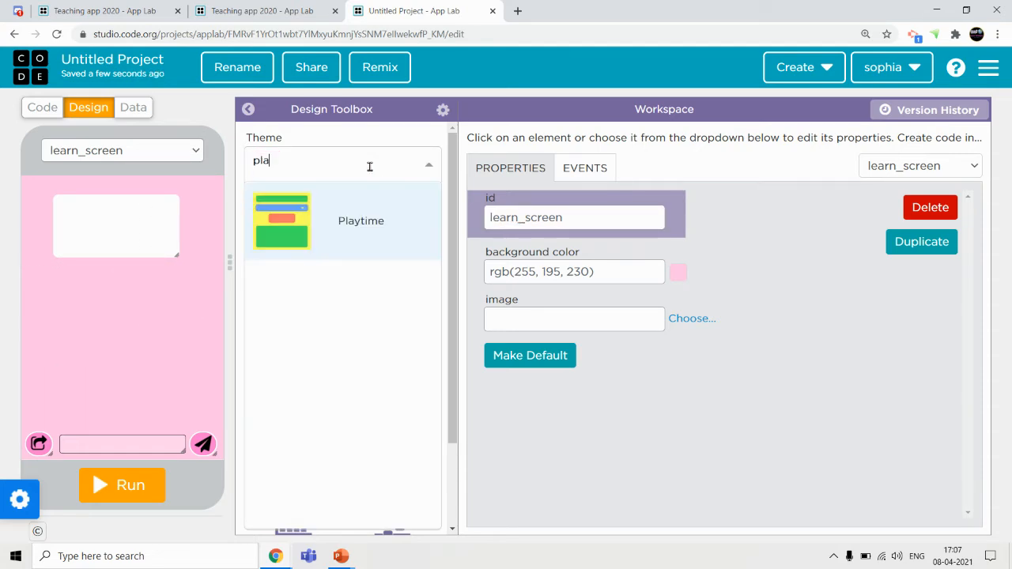
pyautogui.click(352, 248)
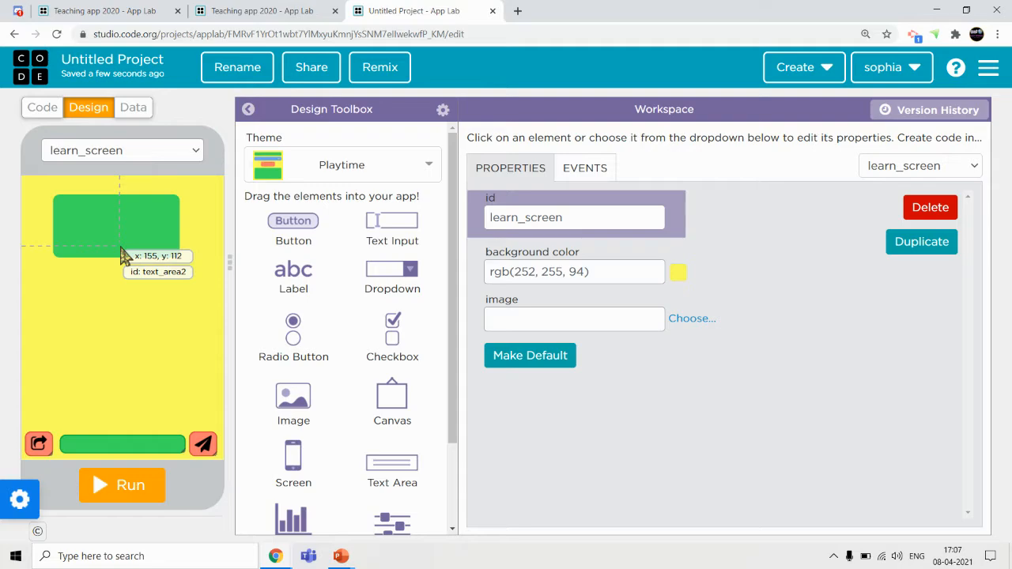
# Switch from designing to coding and show start_screen in the app preview
pyautogui.click(43, 109)
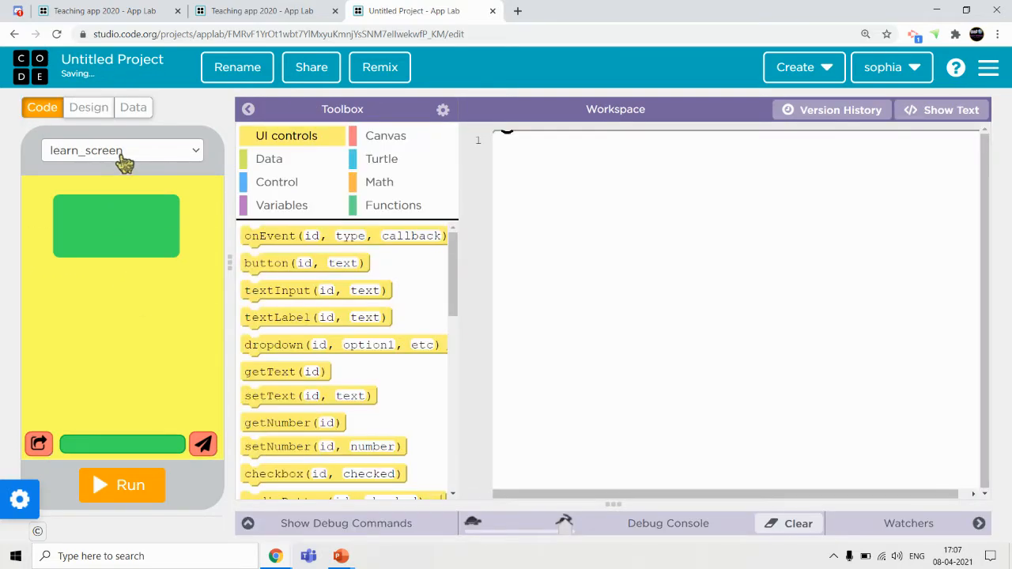
pyautogui.click(136, 155)
pyautogui.click(109, 185)
pyautogui.click(88, 153)
pyautogui.click(89, 212)
pyautogui.click(85, 153)
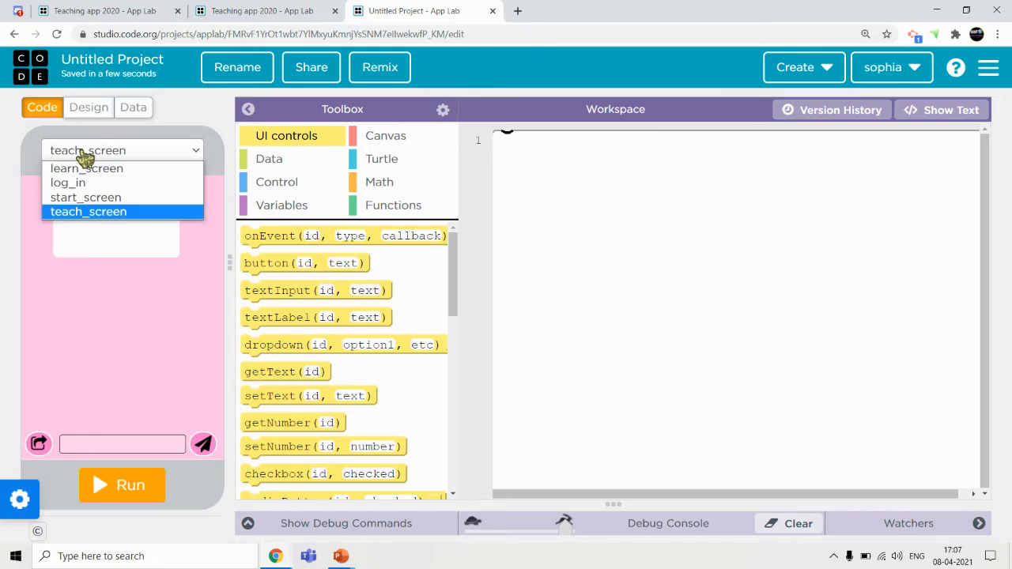
pyautogui.click(86, 199)
# Add an onEvent block to the empty workspace that responds to a click on button1
pyautogui.moveTo(274, 246); pyautogui.dragTo(529, 166)
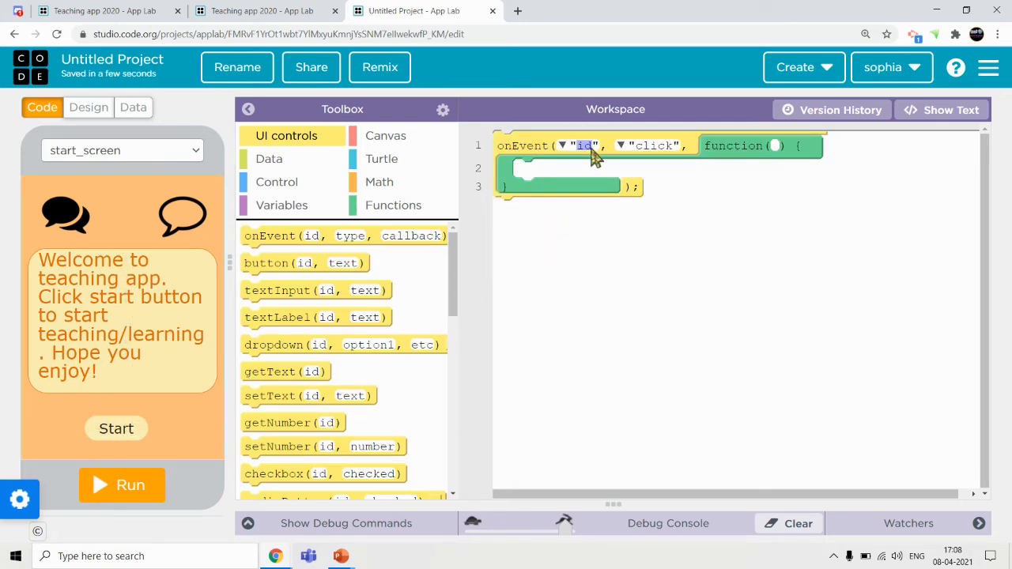
pyautogui.click(562, 148)
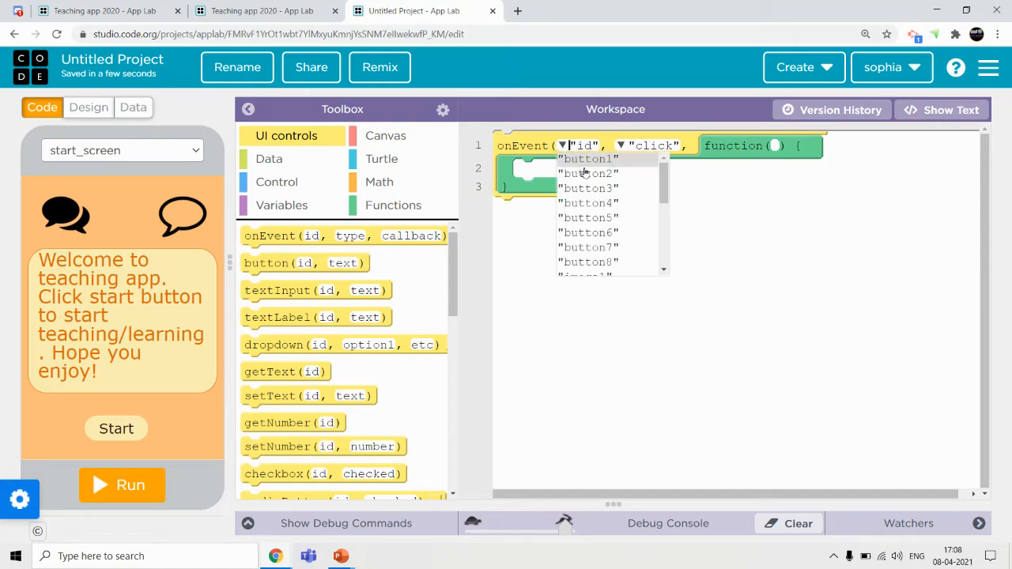
pyautogui.click(590, 161)
# Preview the log_in screen and put a setScreen block for log_in inside the button1 event
pyautogui.click(146, 158)
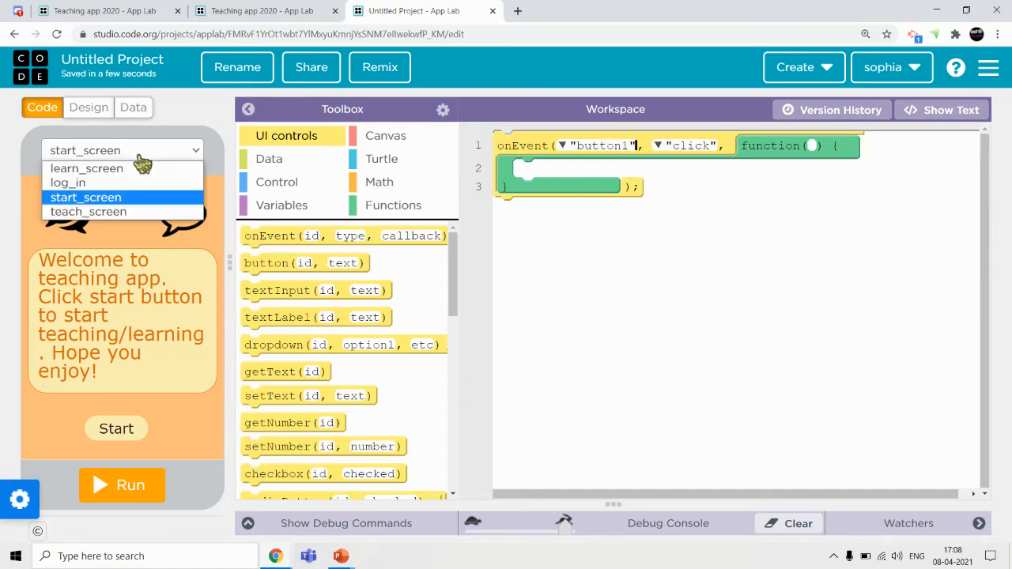
pyautogui.click(68, 181)
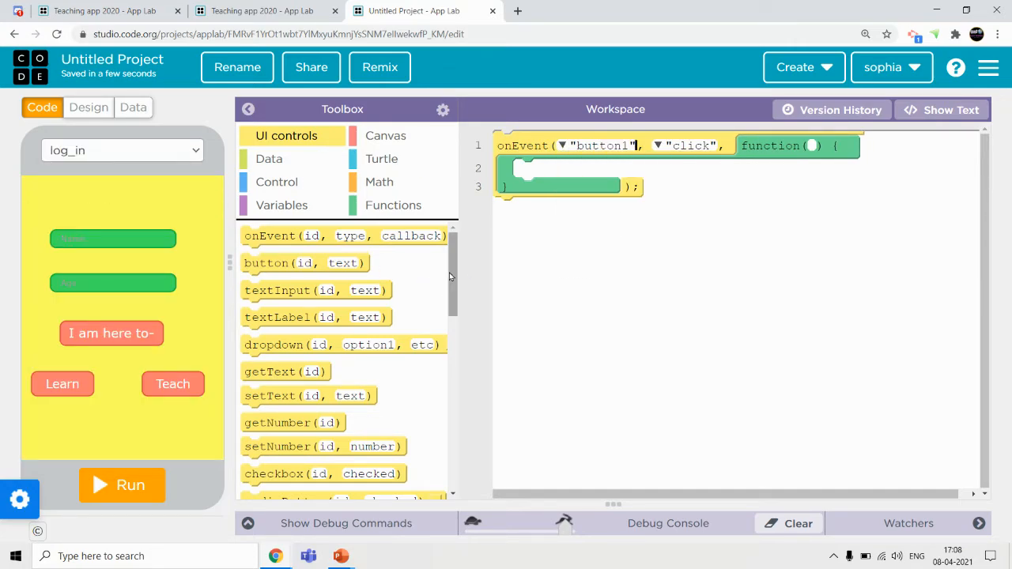
pyautogui.moveTo(455, 277); pyautogui.dragTo(278, 457)
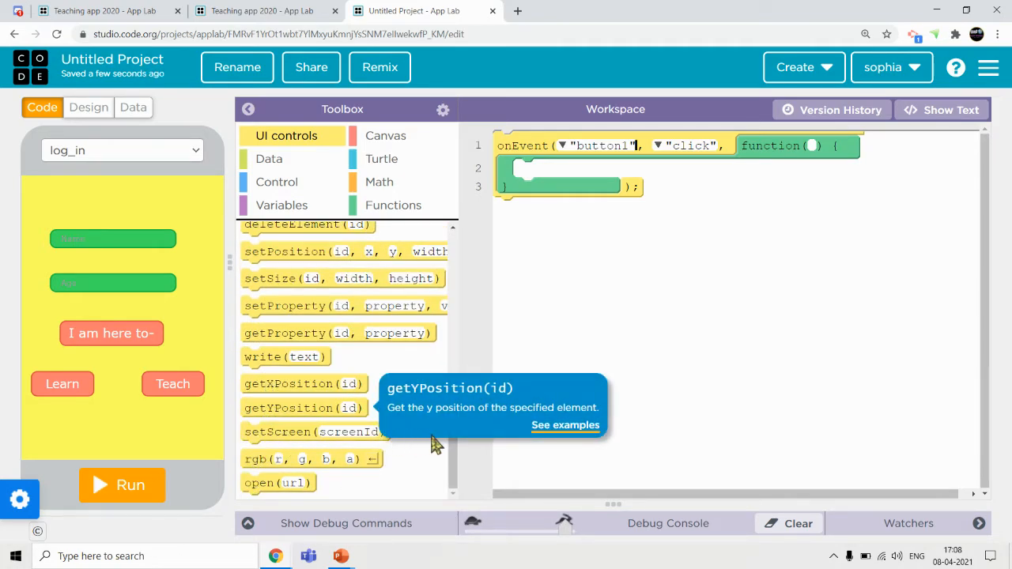
pyautogui.moveTo(266, 432); pyautogui.dragTo(554, 176)
pyautogui.click(602, 172)
pyautogui.click(622, 198)
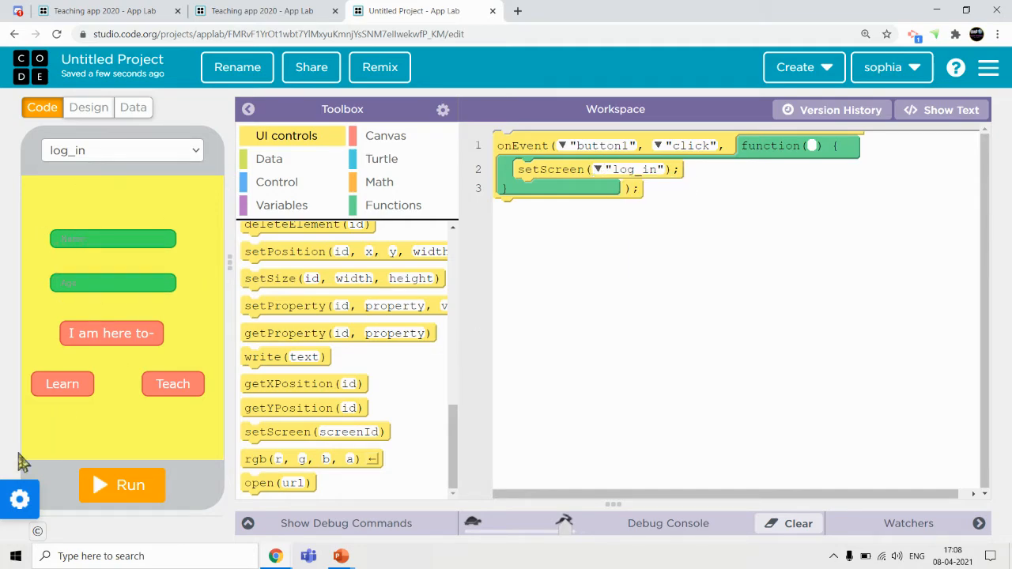
pyautogui.click(17, 505)
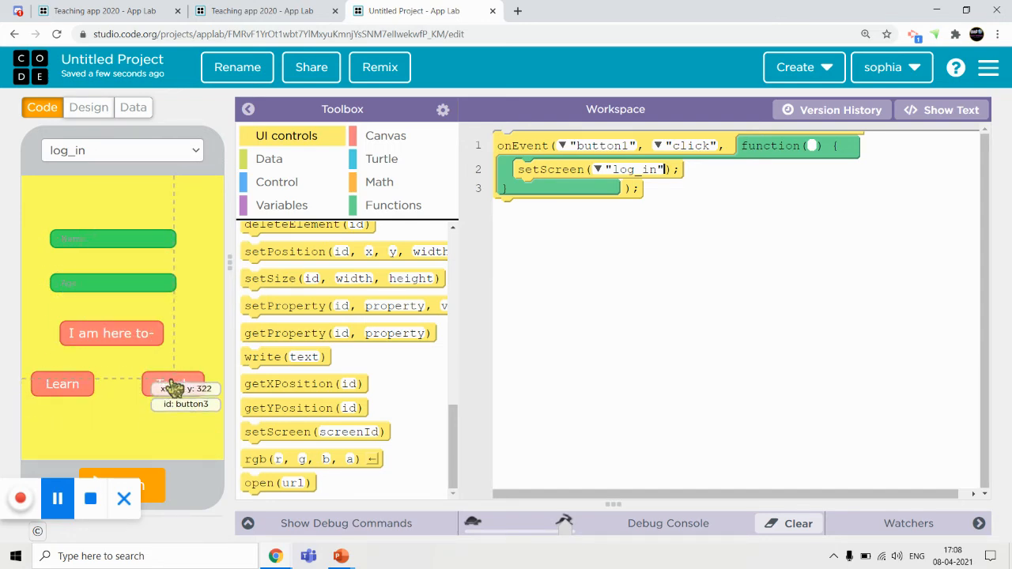
# Add a second onEvent block below the first for a click on the Teach button, button3
pyautogui.moveTo(453, 447); pyautogui.dragTo(452, 265)
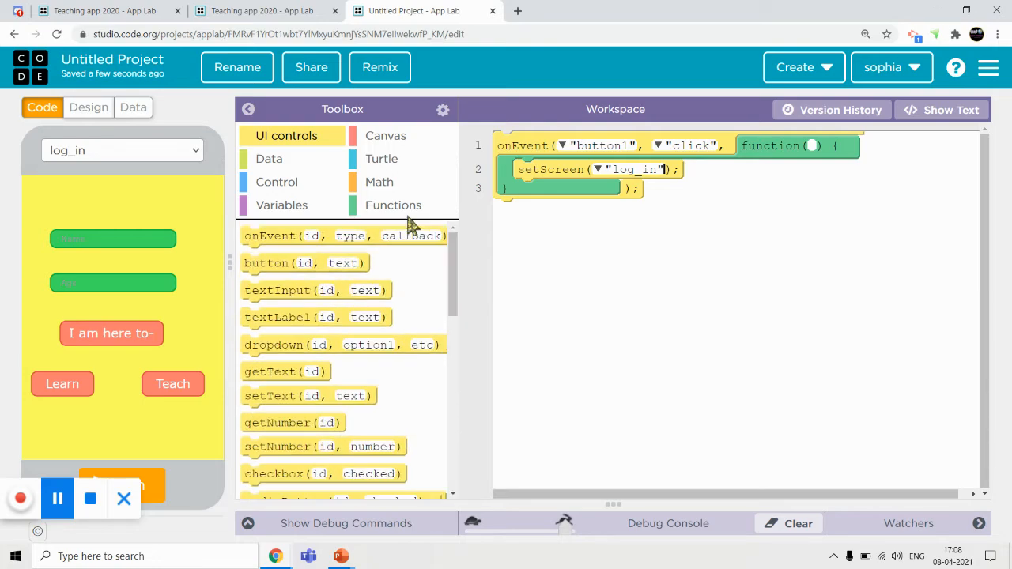
pyautogui.moveTo(268, 242); pyautogui.dragTo(520, 219)
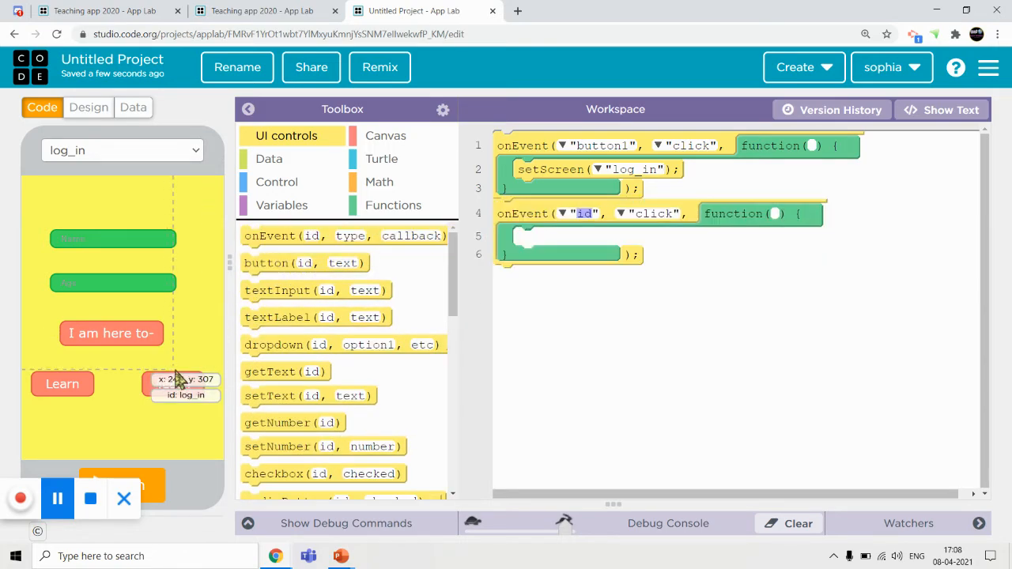
pyautogui.click(562, 215)
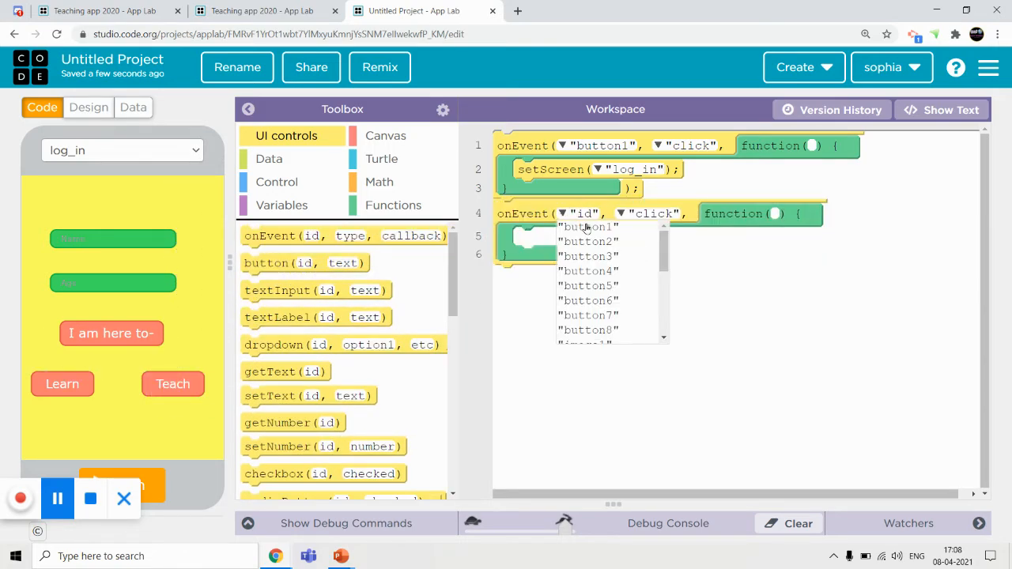
pyautogui.click(604, 259)
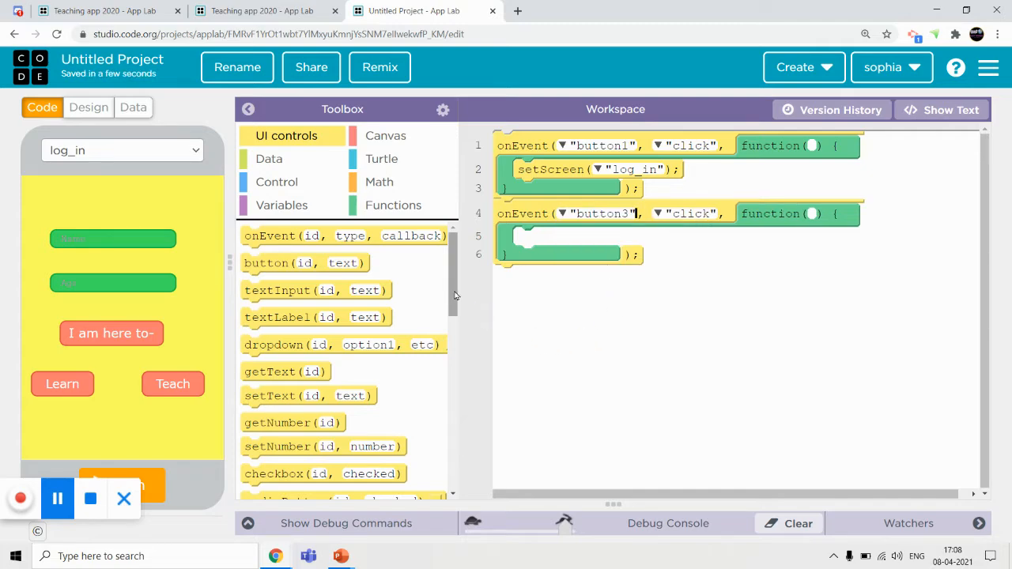
# Insert a setScreen block in the button3 event and set its target to teach_screen
pyautogui.moveTo(454, 296); pyautogui.dragTo(454, 466)
pyautogui.moveTo(290, 433); pyautogui.dragTo(556, 247)
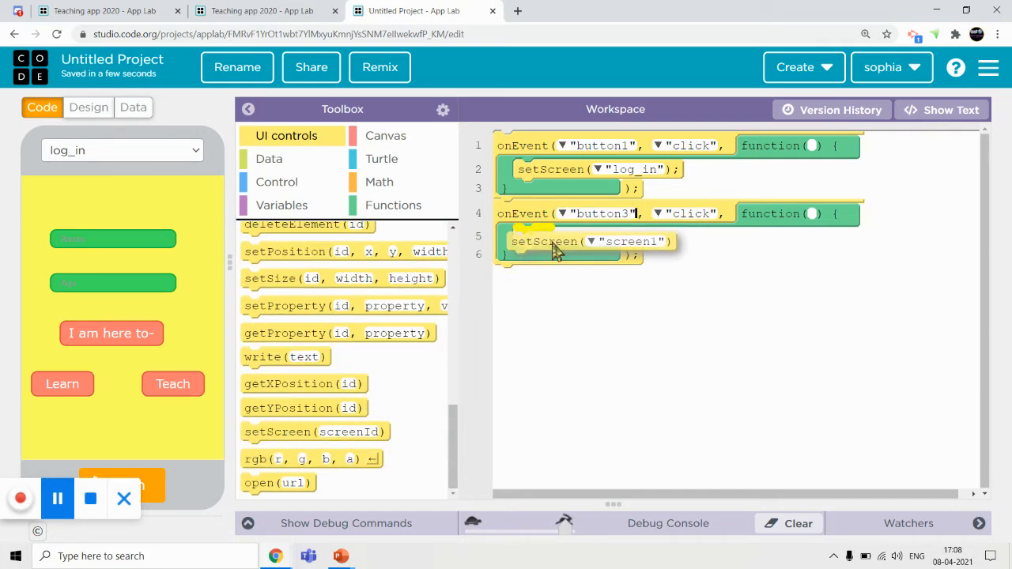
pyautogui.click(598, 237)
pyautogui.click(617, 289)
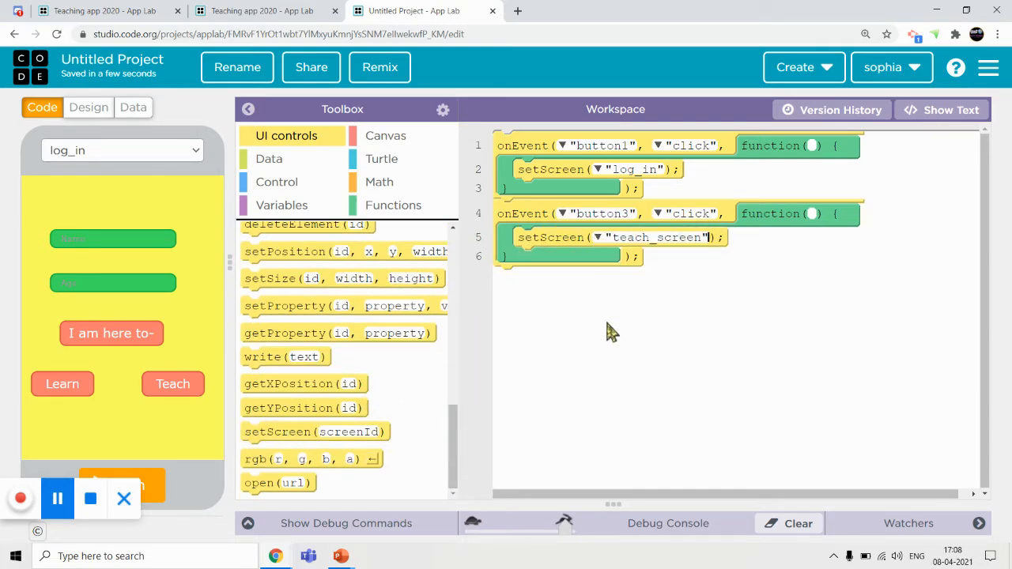
# Add a third onEvent block below the others for a click on the Learn button, button4
pyautogui.moveTo(453, 418); pyautogui.dragTo(426, 221)
pyautogui.moveTo(261, 236); pyautogui.dragTo(483, 285)
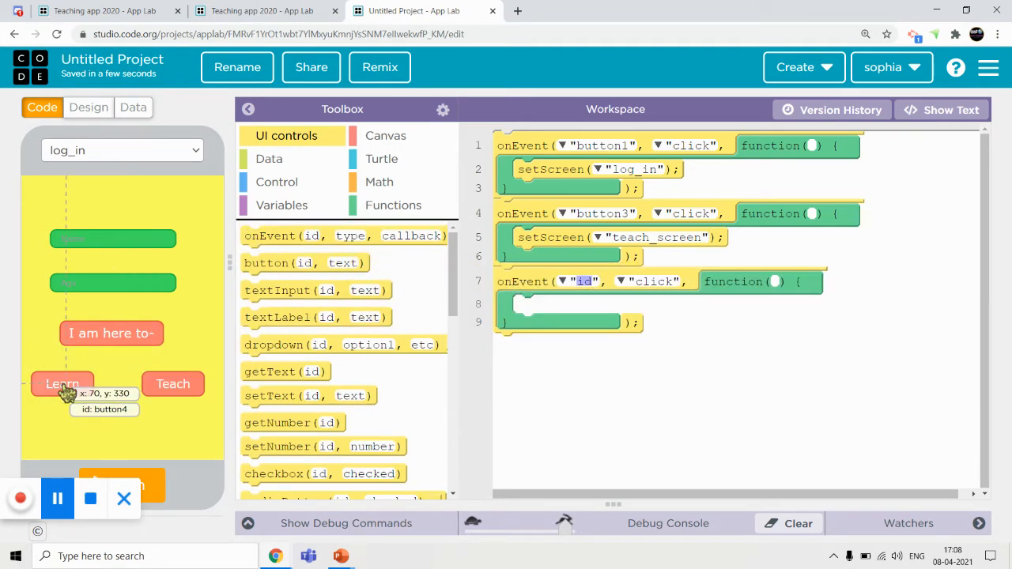
pyautogui.click(558, 285)
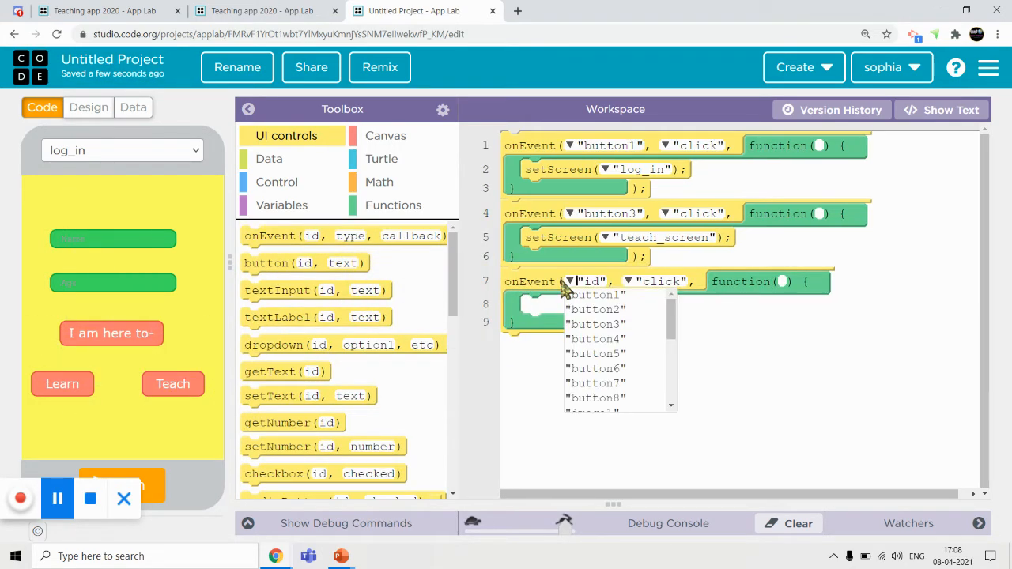
pyautogui.click(593, 349)
# Insert a setScreen block in the button4 event and set its target to learn_screen
pyautogui.scroll(-6, 442, 289)
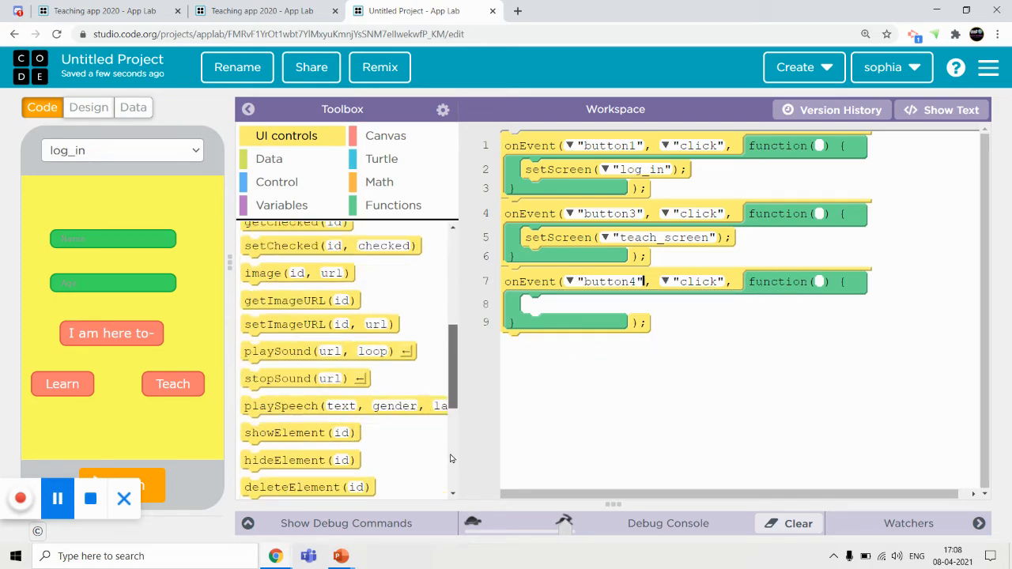
pyautogui.moveTo(273, 439)
pyautogui.moveTo(273, 439); pyautogui.dragTo(593, 325)
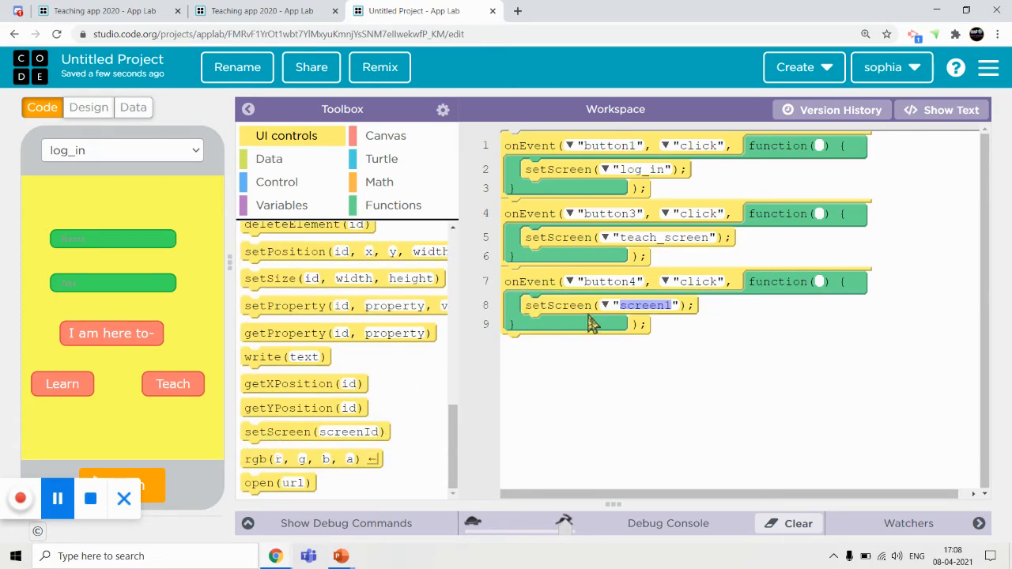
pyautogui.click(606, 309)
pyautogui.click(630, 371)
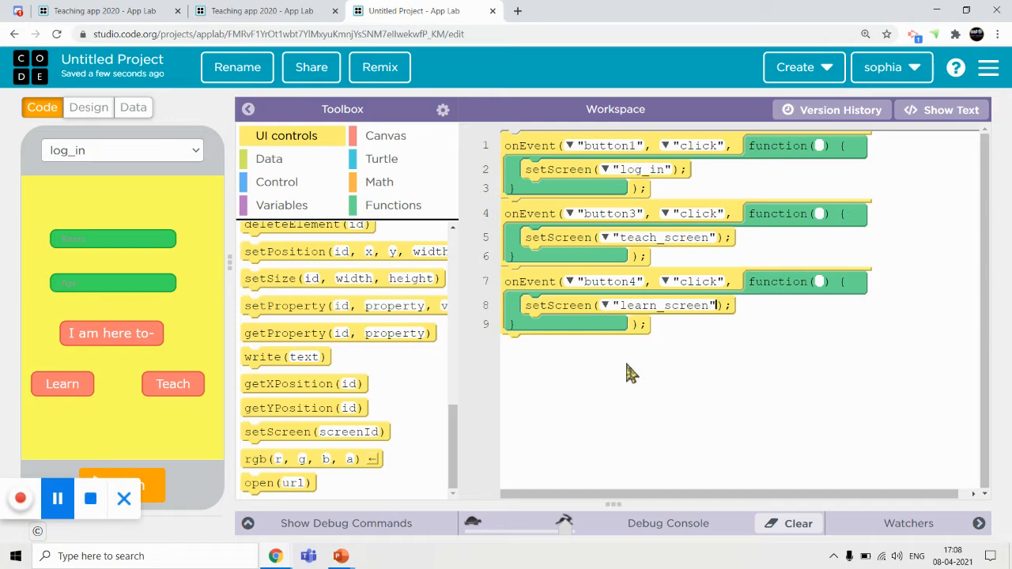
# Hide the block toolbox to widen the code workspace
pyautogui.moveTo(647, 306); pyautogui.dragTo(578, 154)
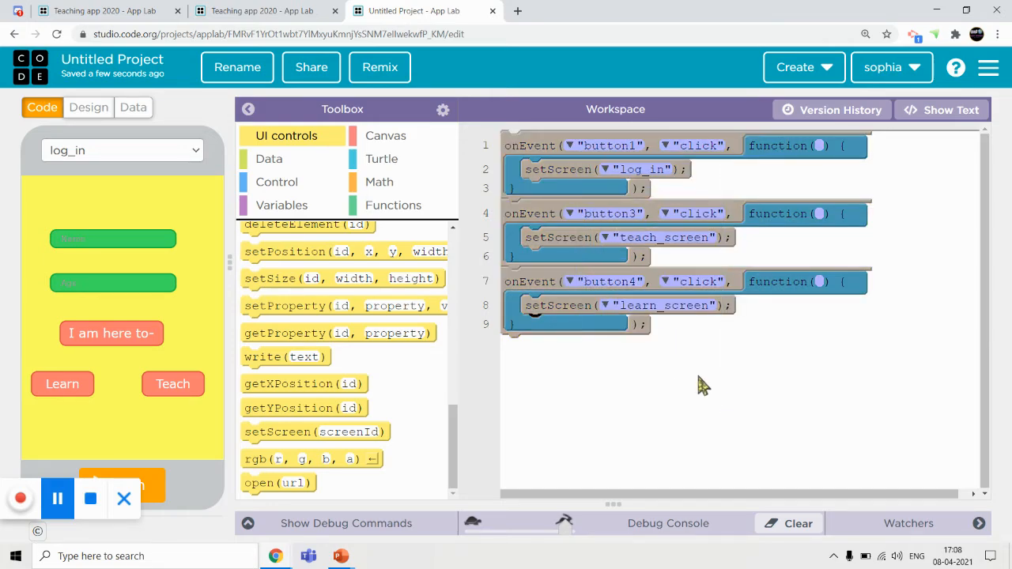
pyautogui.click(248, 110)
pyautogui.click(481, 346)
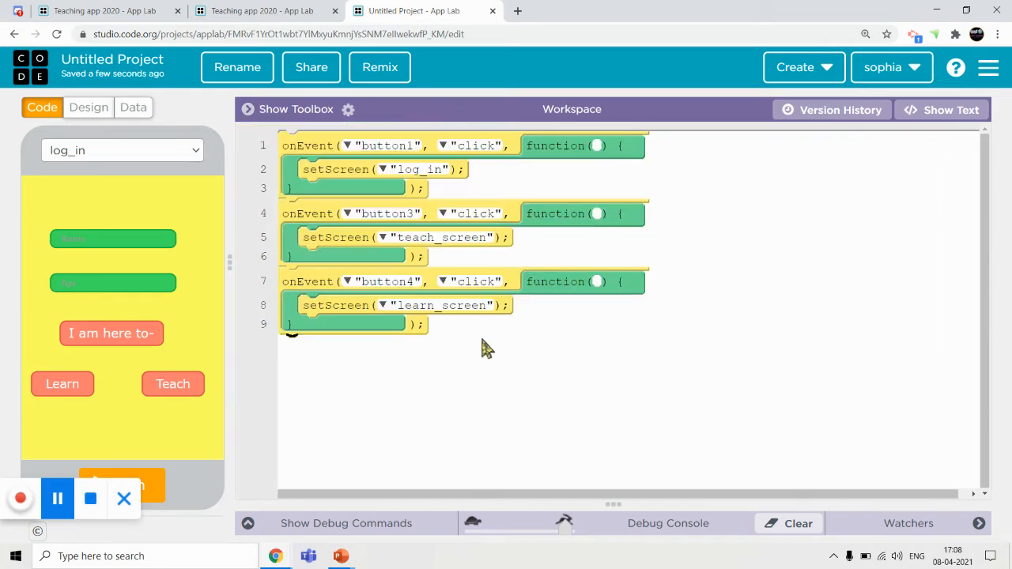
# Examine the three click events as text code, and return to the block view
pyautogui.click(975, 113)
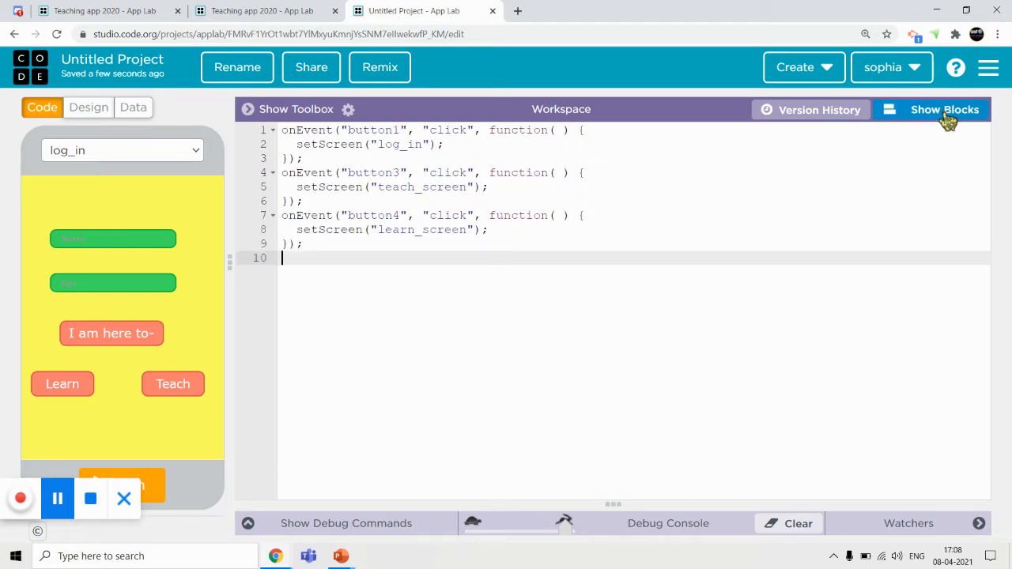
pyautogui.moveTo(340, 267); pyautogui.dragTo(282, 134)
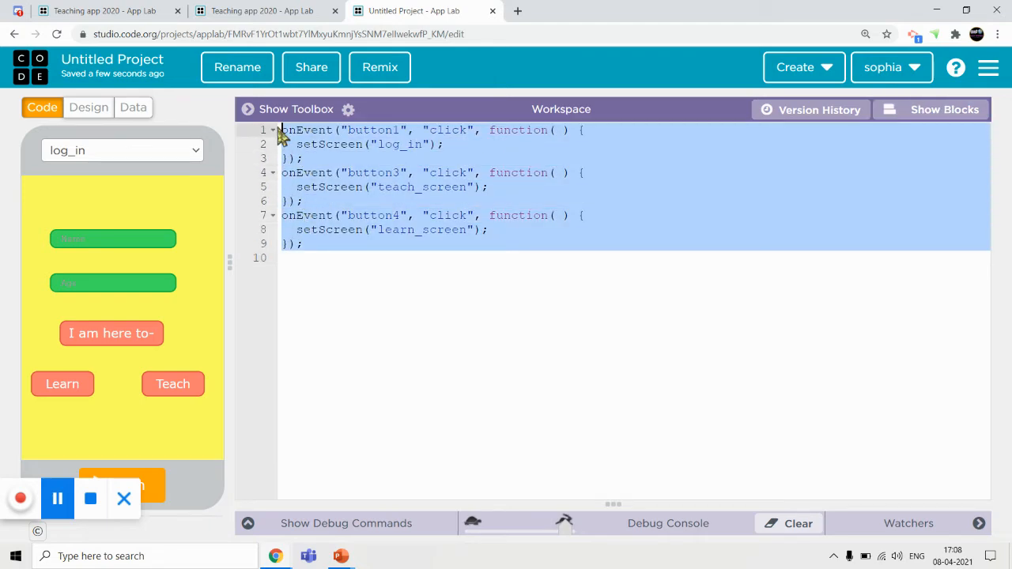
pyautogui.click(402, 266)
pyautogui.moveTo(386, 187); pyautogui.dragTo(282, 129)
pyautogui.click(486, 250)
pyautogui.click(924, 116)
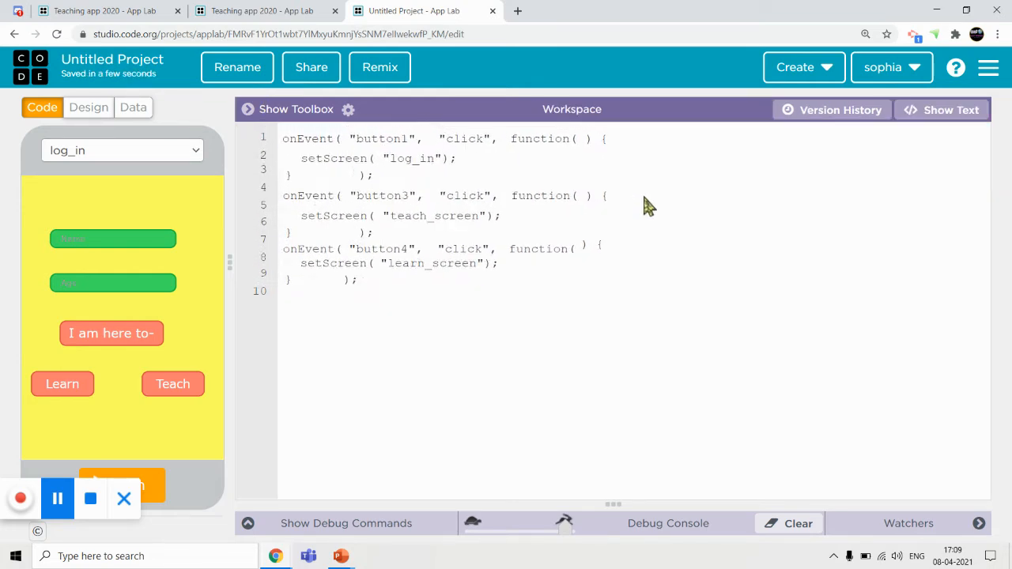
pyautogui.moveTo(576, 380); pyautogui.dragTo(285, 144)
pyautogui.click(521, 367)
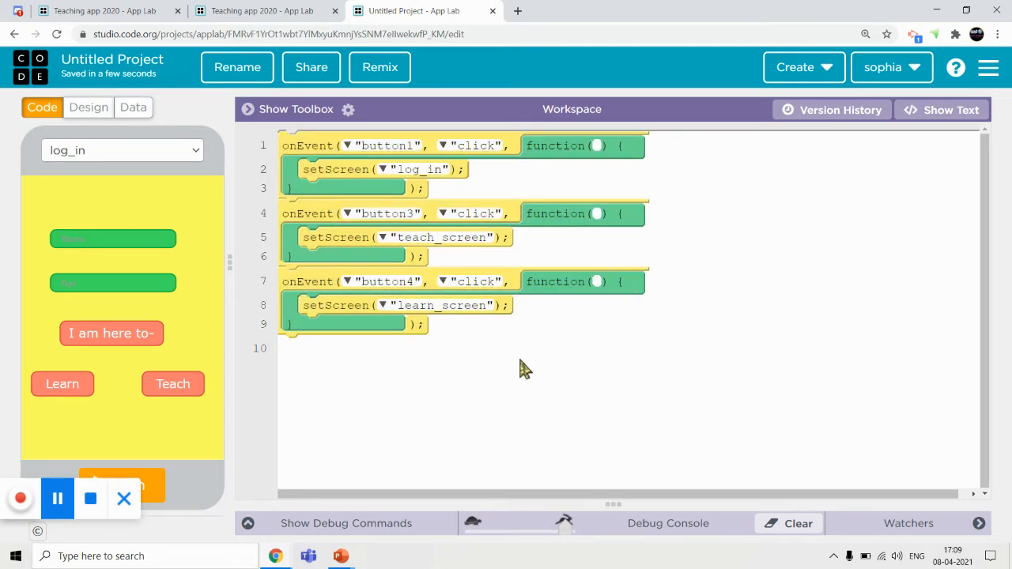
pyautogui.click(124, 498)
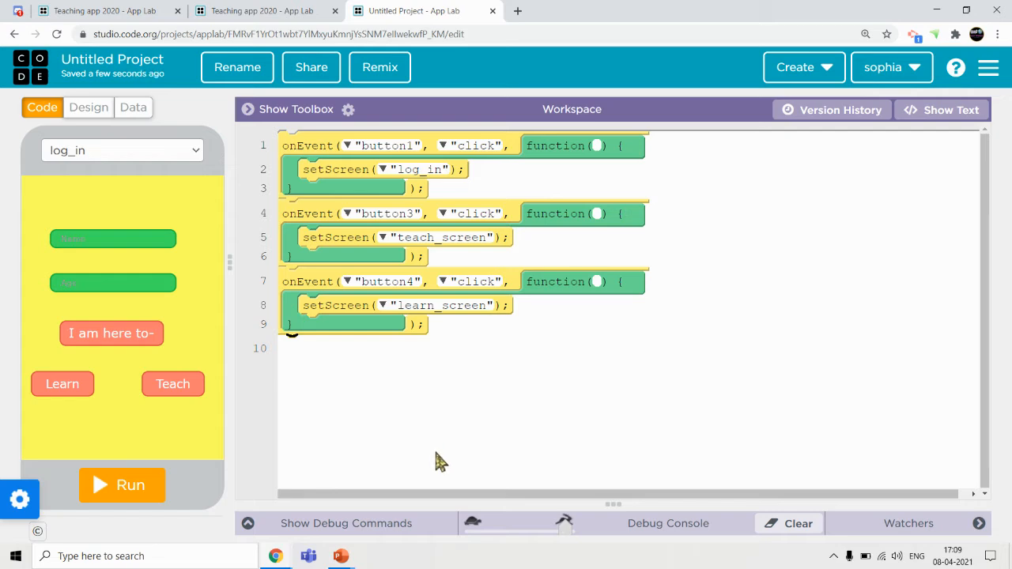
# Show teach_screen in the app preview, and examine the message field on the finished Teaching app's chat screen
pyautogui.click(111, 154)
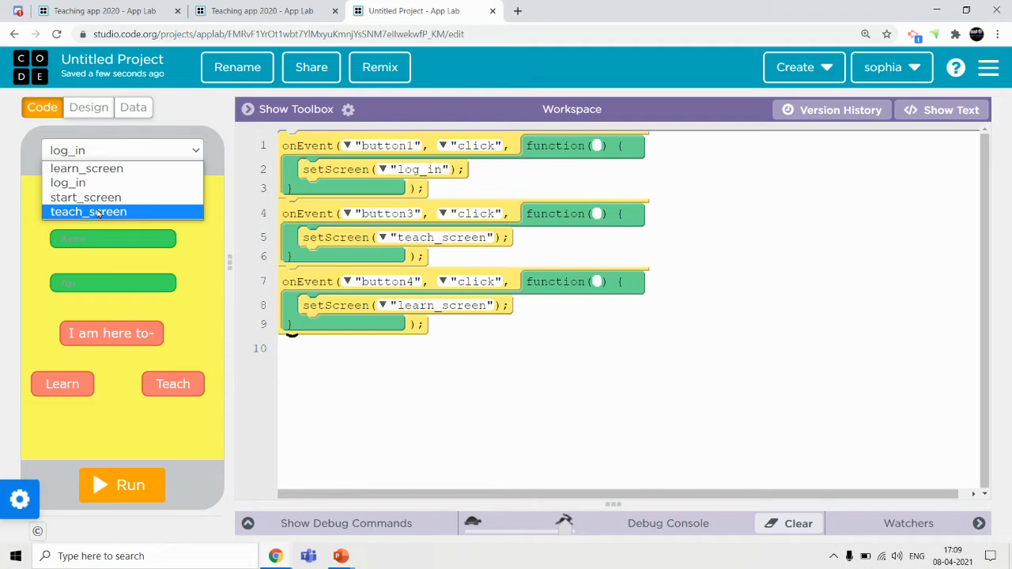
pyautogui.click(97, 211)
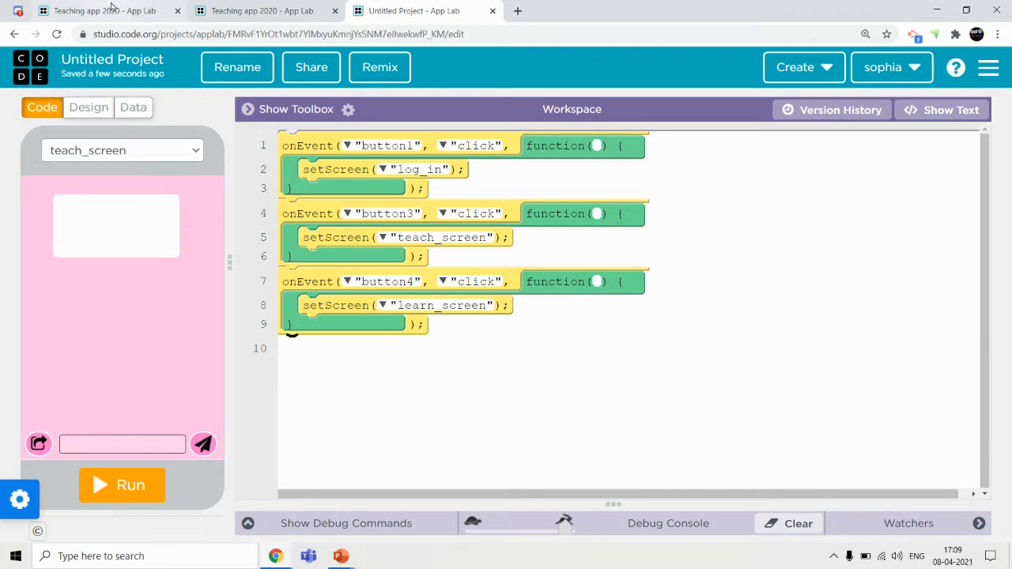
pyautogui.click(119, 11)
pyautogui.moveTo(445, 472); pyautogui.dragTo(571, 478)
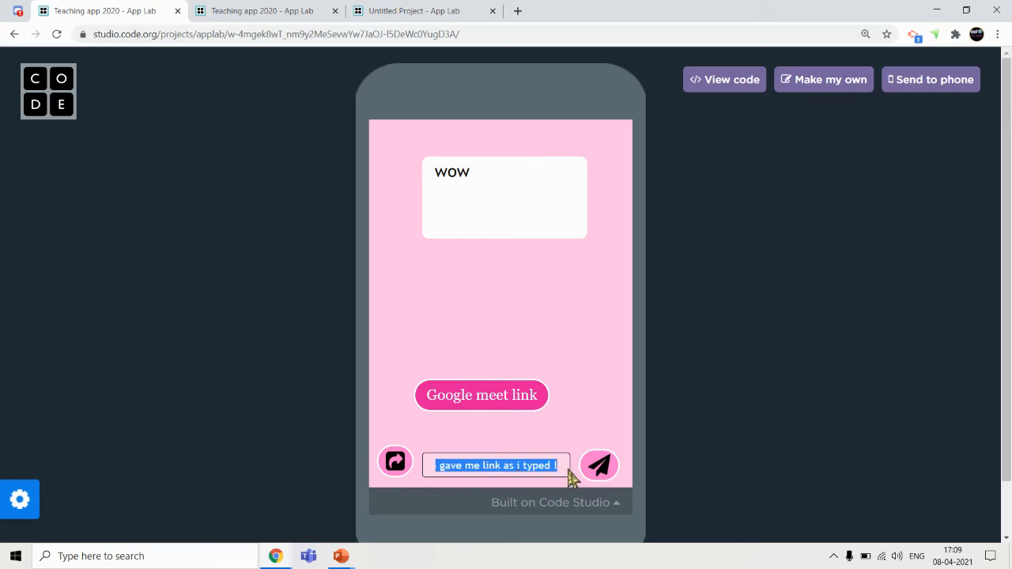
# Open the Google Meet home page in a new browser tab
pyautogui.click(519, 11)
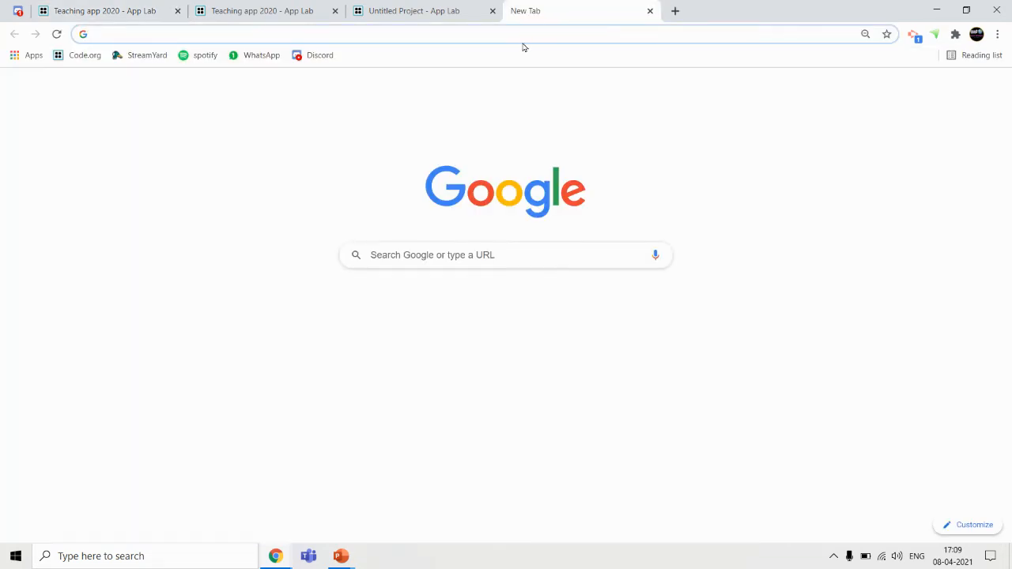
pyautogui.write('gool')
pyautogui.press('BackSpace')
pyautogui.press('BackSpace')
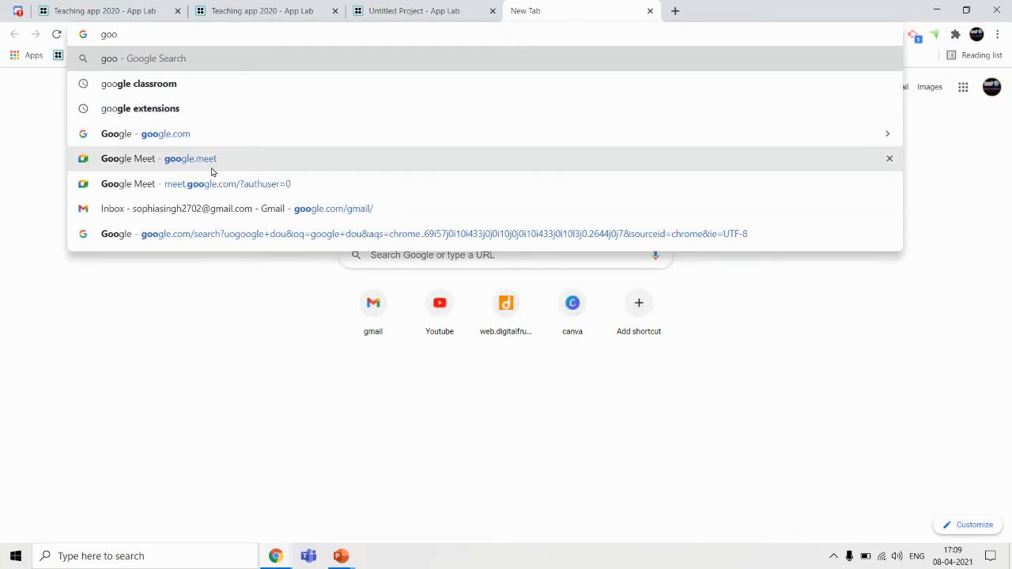
pyautogui.click(212, 172)
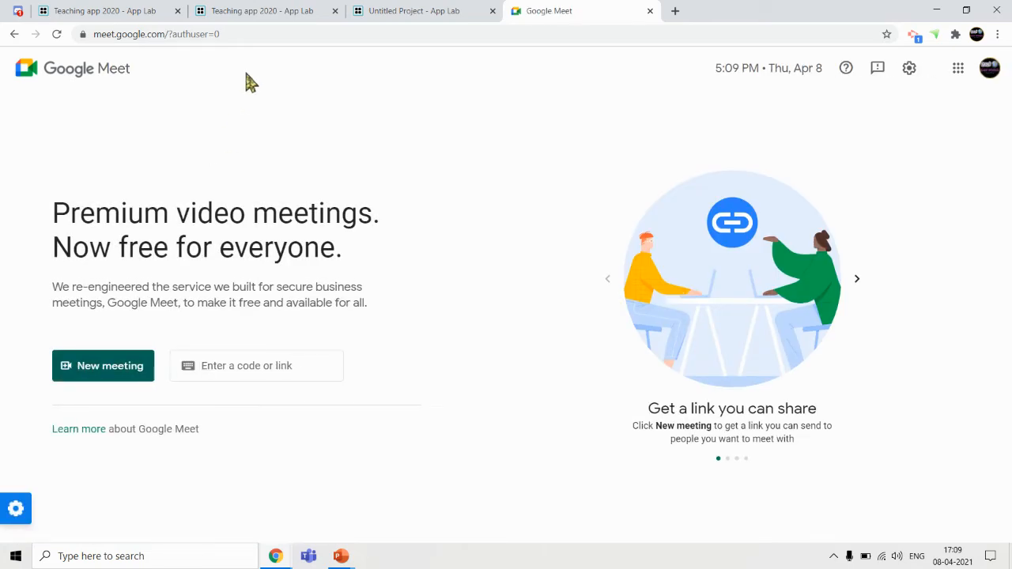
# Copy the full web address of the Google Meet page, and return to the Untitled Project
pyautogui.moveTo(178, 41); pyautogui.dragTo(101, 34)
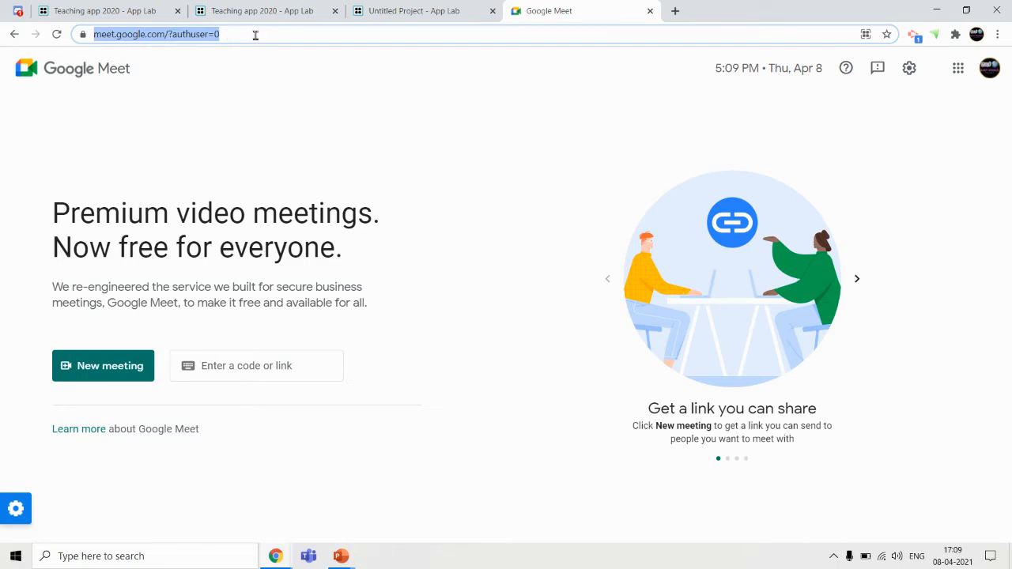
pyautogui.click(246, 9)
pyautogui.click(399, 10)
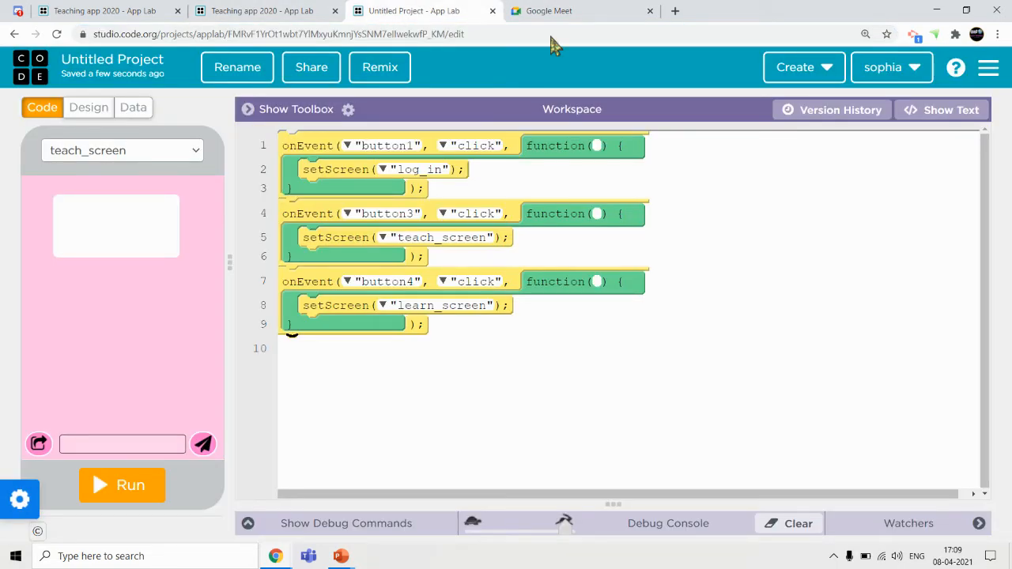
pyautogui.click(529, 14)
pyautogui.click(476, 34)
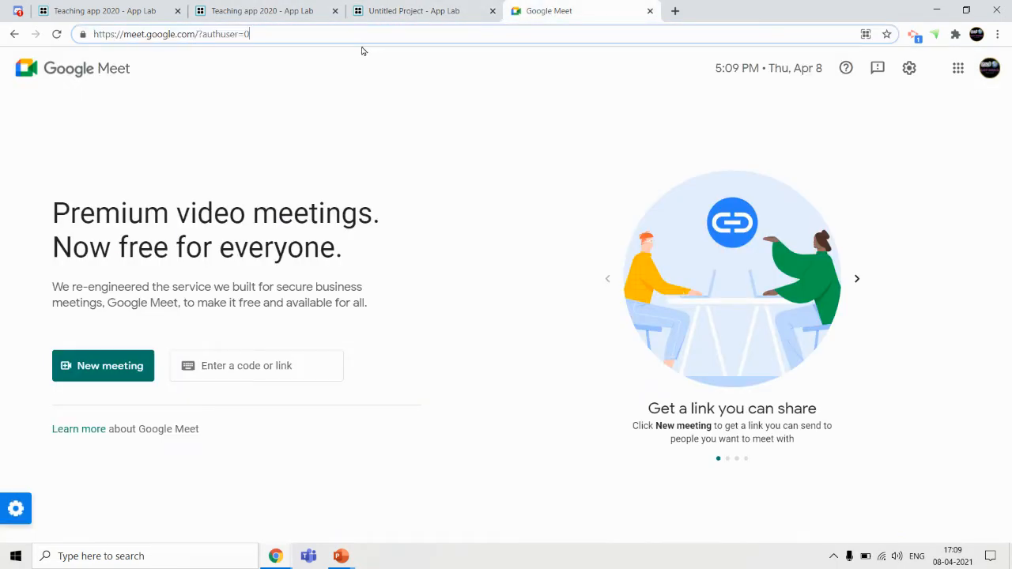
pyautogui.moveTo(207, 38); pyautogui.dragTo(88, 38)
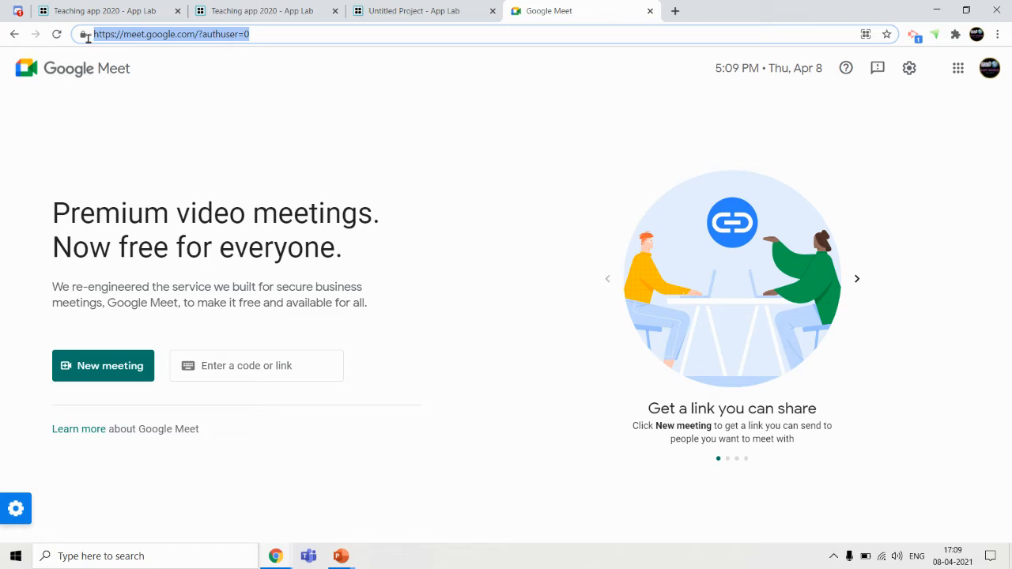
pyautogui.click(284, 64)
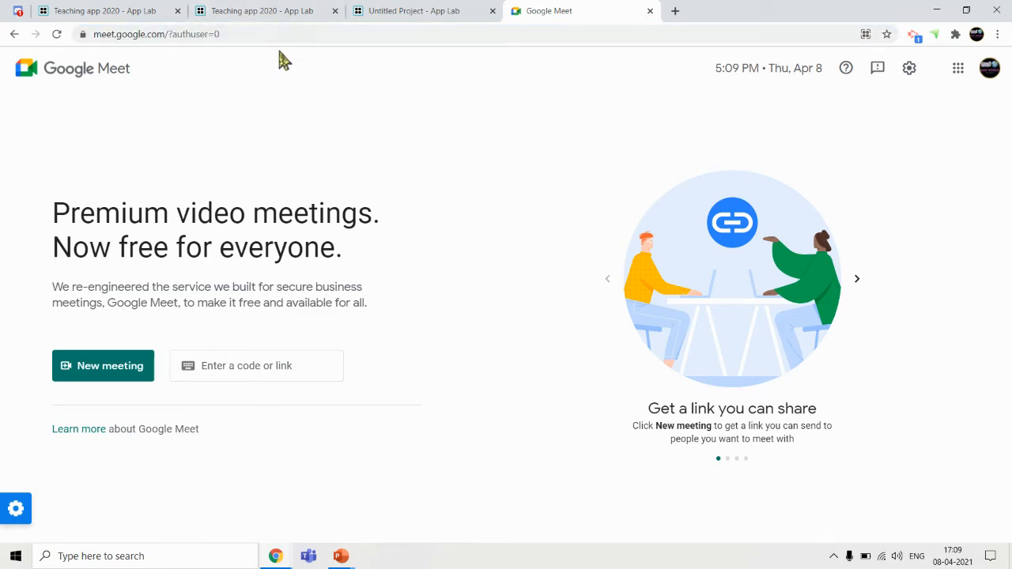
pyautogui.click(274, 35)
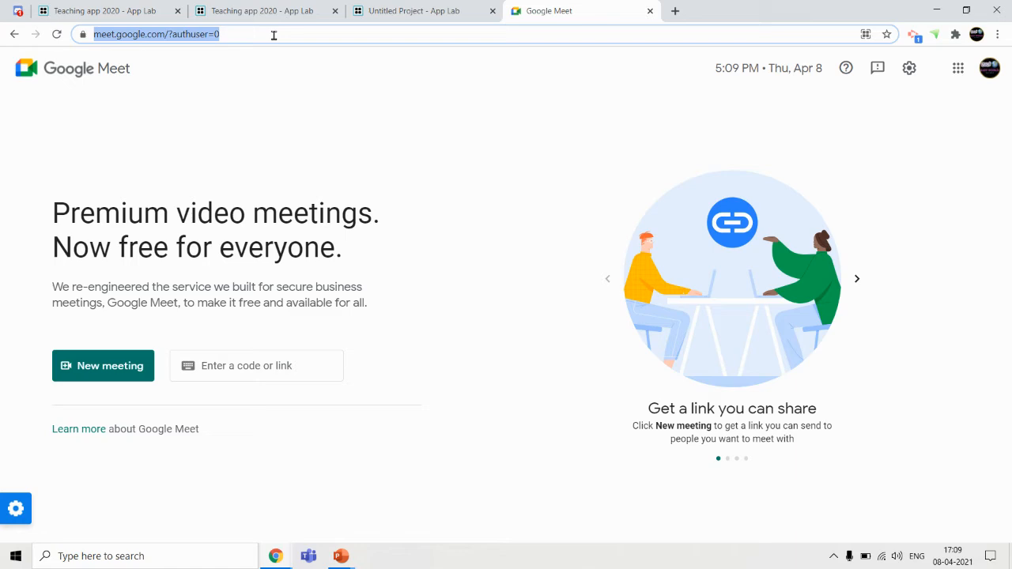
pyautogui.rightClick(274, 34)
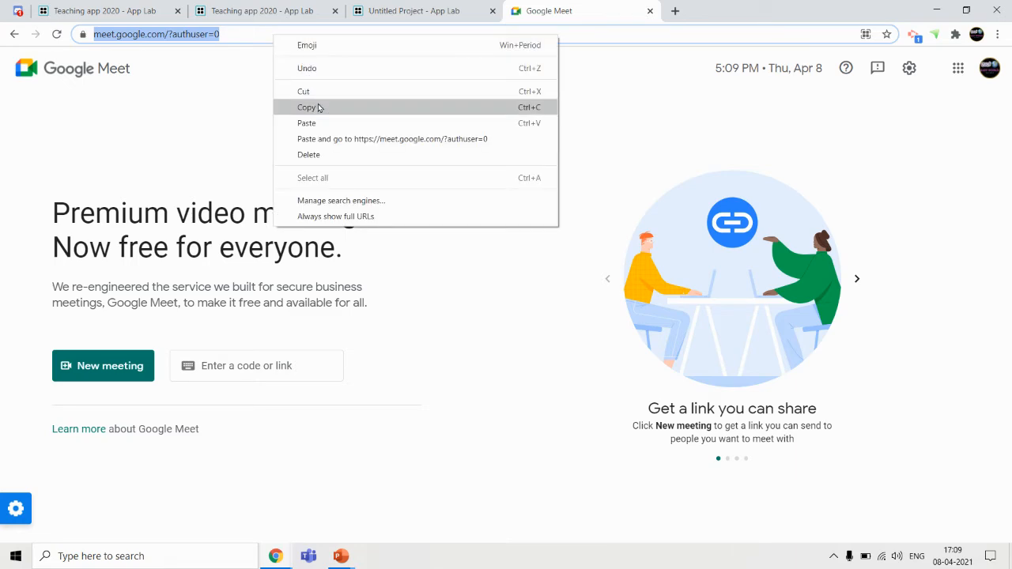
pyautogui.click(319, 110)
pyautogui.click(413, 11)
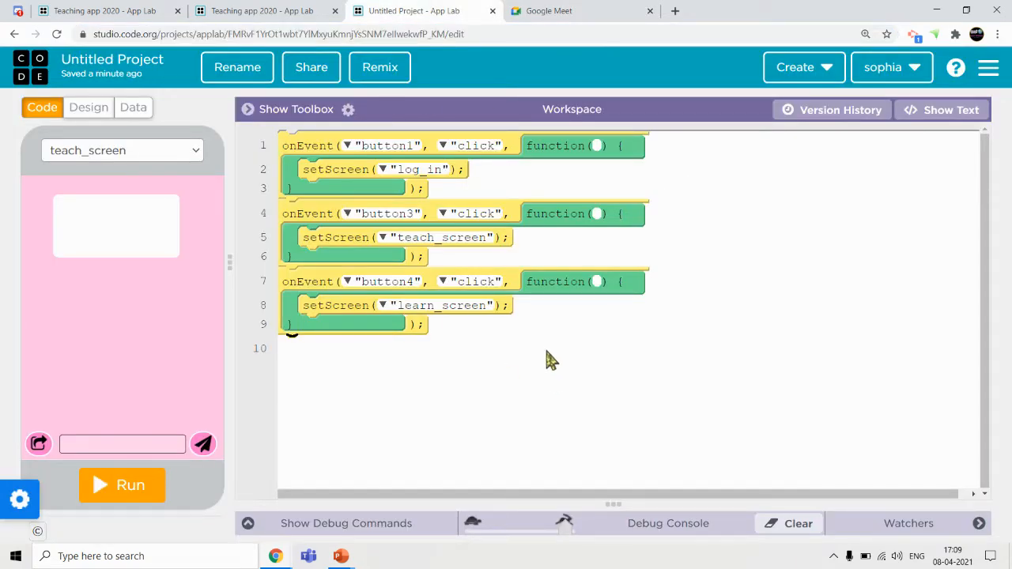
# Show the block toolbox and add a fourth onEvent block below the others for a click on the send button, button5
pyautogui.click(250, 110)
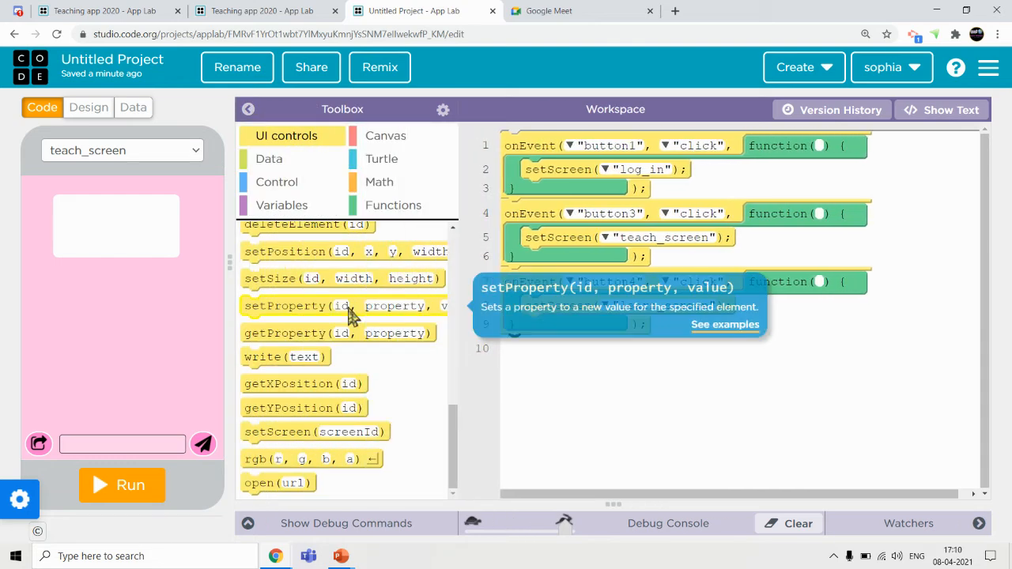
pyautogui.moveTo(453, 451); pyautogui.dragTo(453, 301)
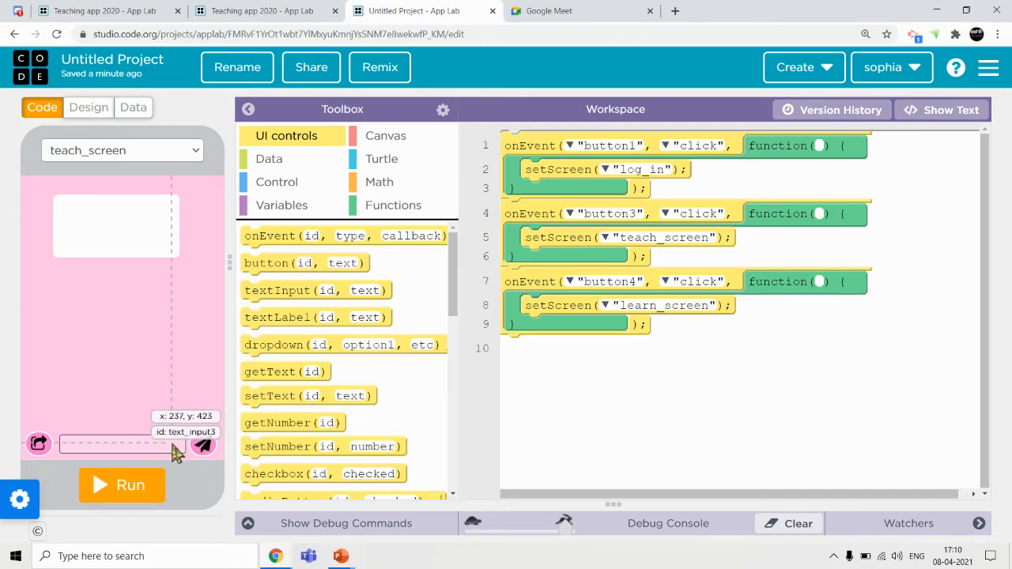
pyautogui.moveTo(271, 246); pyautogui.dragTo(479, 380)
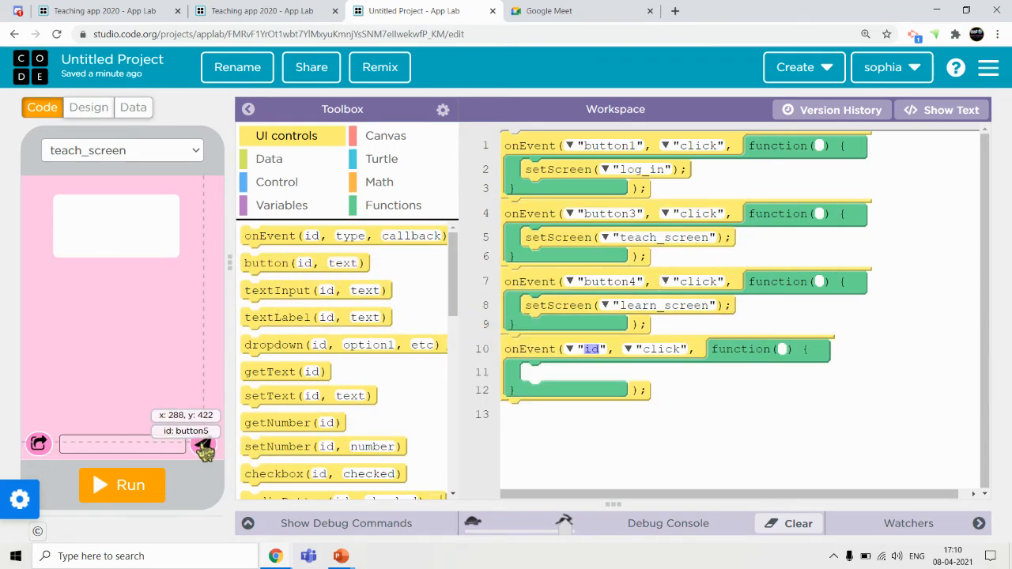
pyautogui.write('button5')
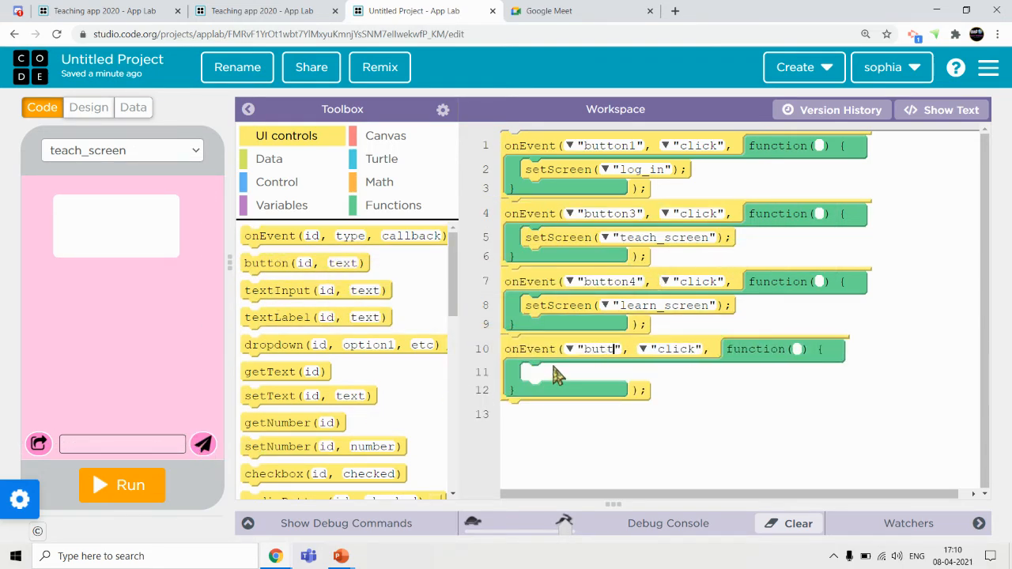
# Insert an if block in the button5 event, with an == comparison as its condition
pyautogui.click(287, 188)
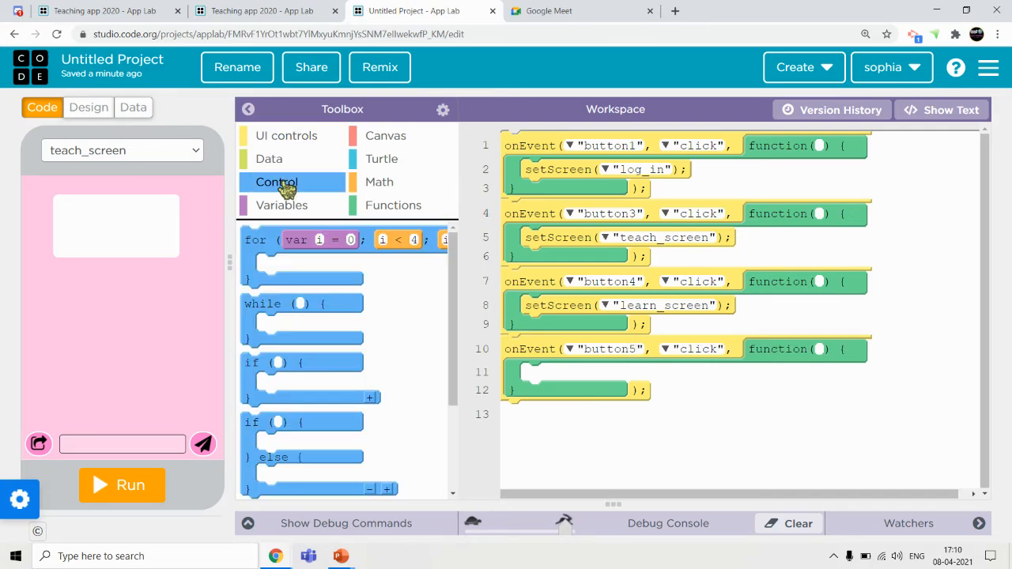
pyautogui.moveTo(284, 364); pyautogui.dragTo(557, 398)
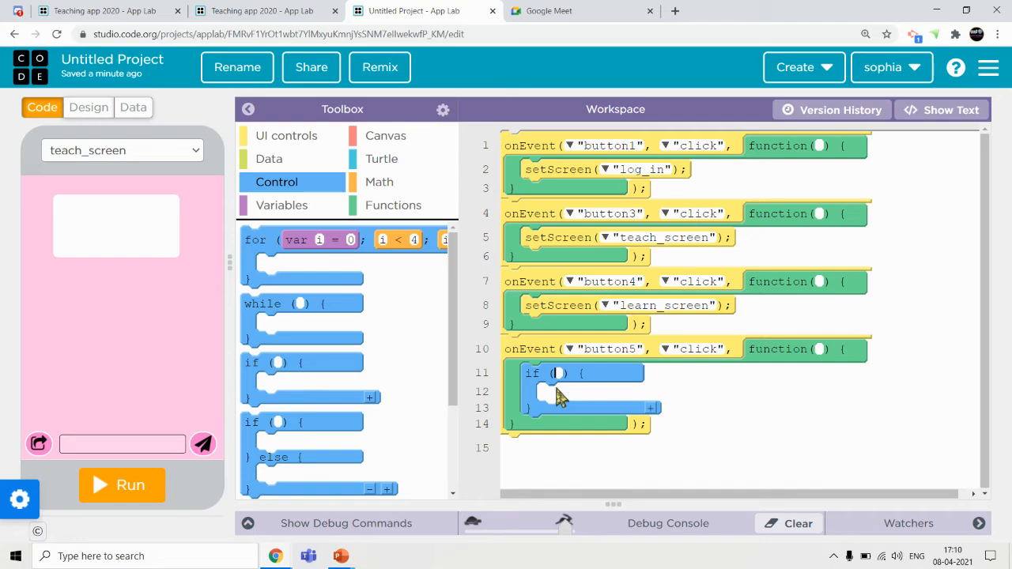
pyautogui.click(385, 184)
pyautogui.moveTo(268, 363); pyautogui.dragTo(595, 417)
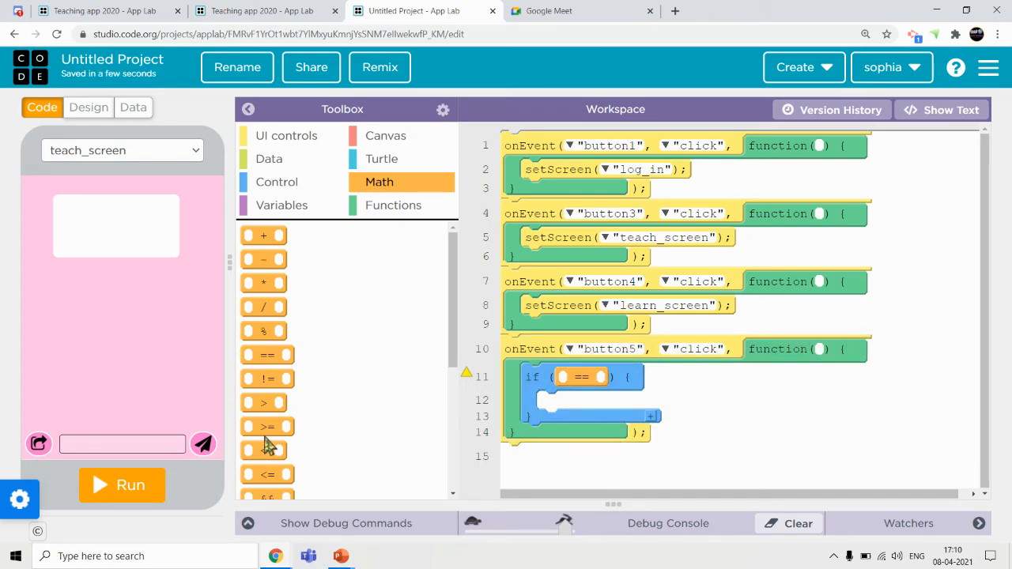
# Place a getText block in the first operand of the comparison and set its id to text_input3
pyautogui.click(289, 143)
pyautogui.moveTo(278, 380); pyautogui.dragTo(597, 391)
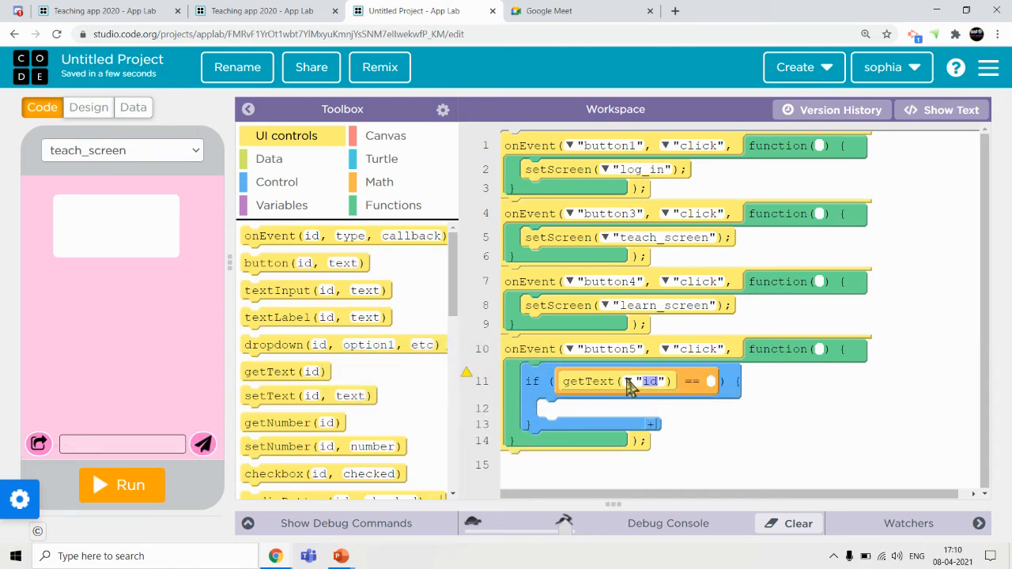
pyautogui.click(631, 385)
pyautogui.scroll(-2, 735, 324)
pyautogui.scroll(-3, 735, 324)
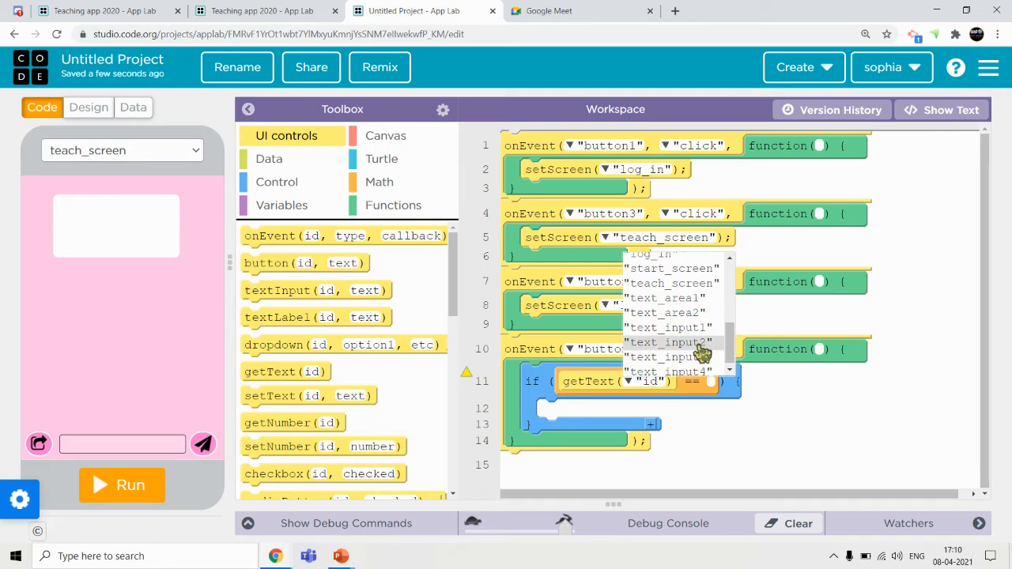
pyautogui.click(700, 357)
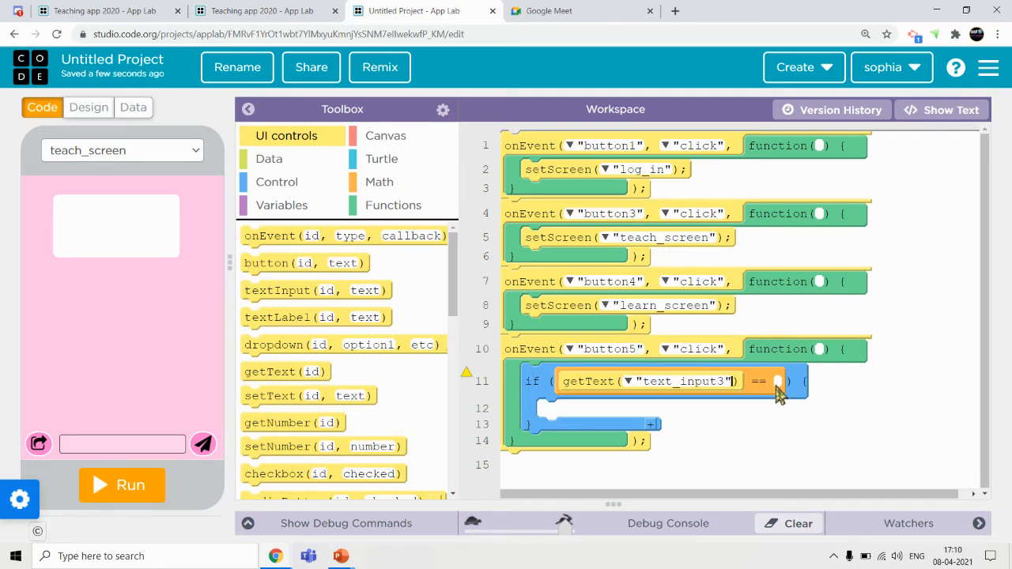
# Set the second operand of the comparison to the text "Lets do google meet"
pyautogui.write('""')
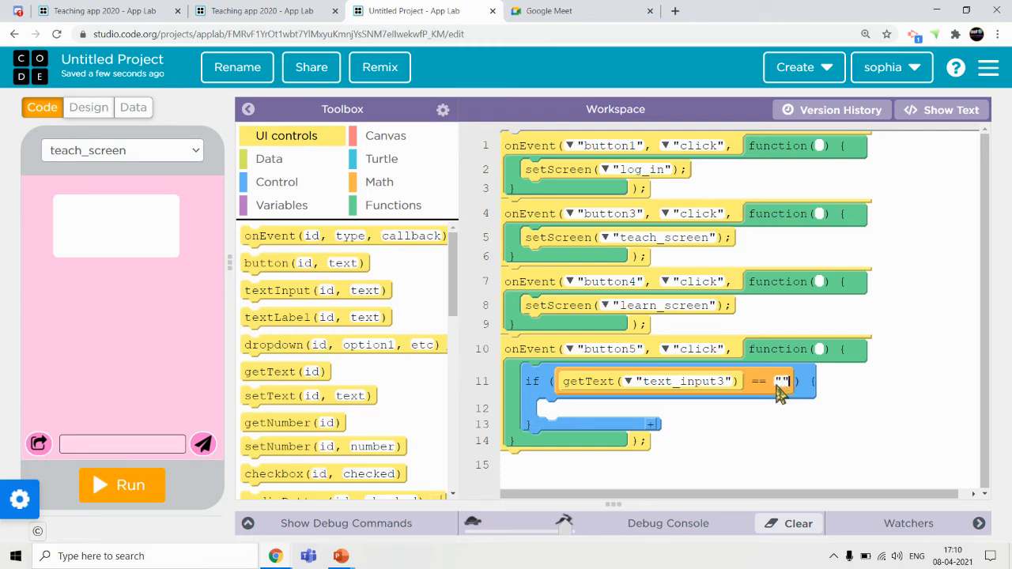
pyautogui.write('Lets d')
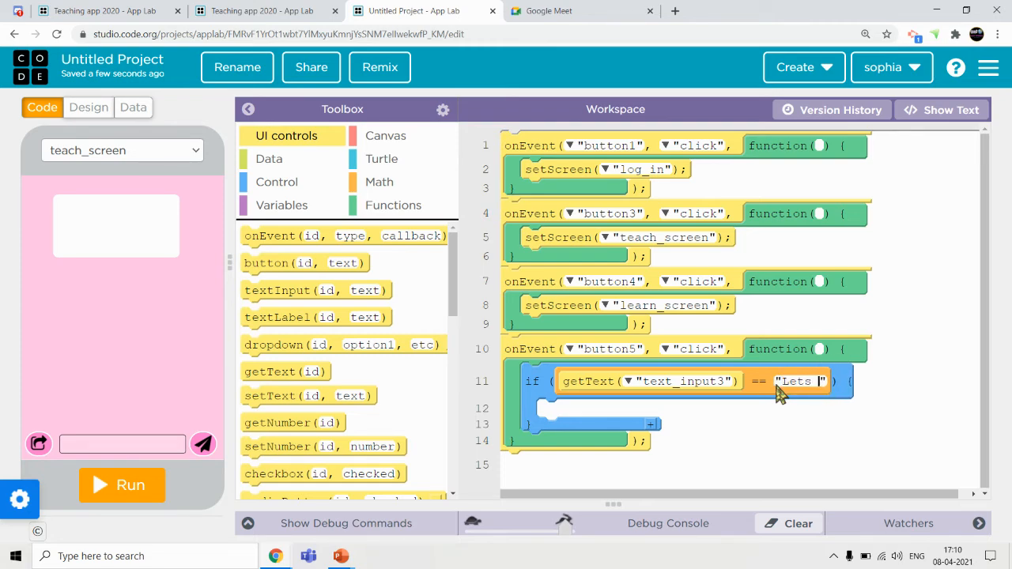
pyautogui.write('o google')
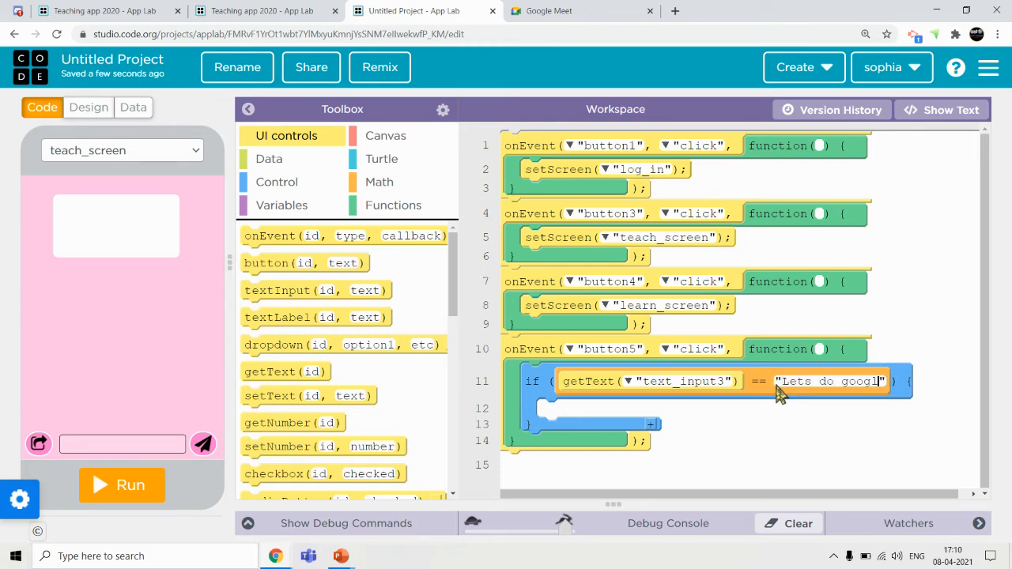
pyautogui.write(' meet')
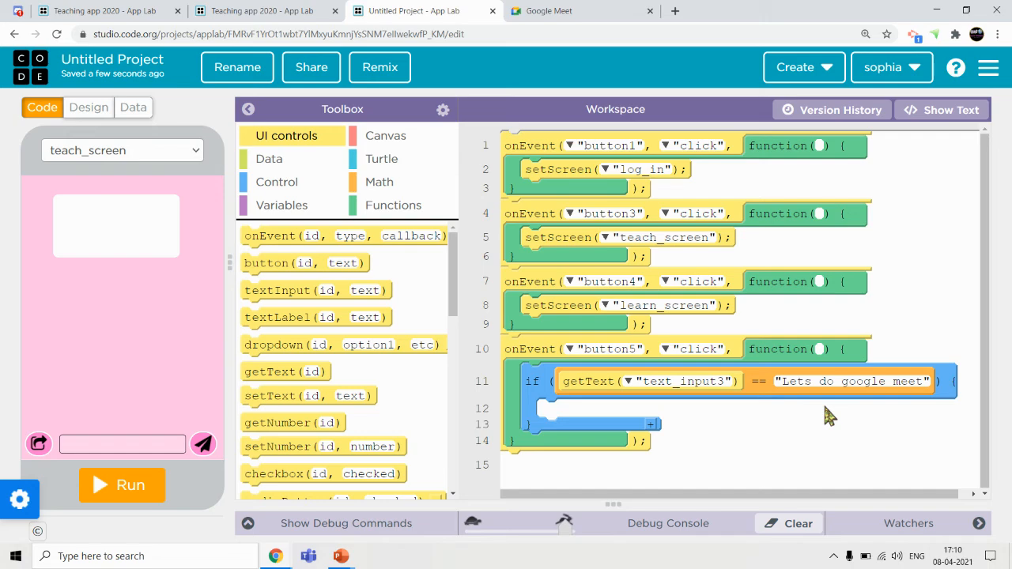
pyautogui.scroll(-3, 862, 515)
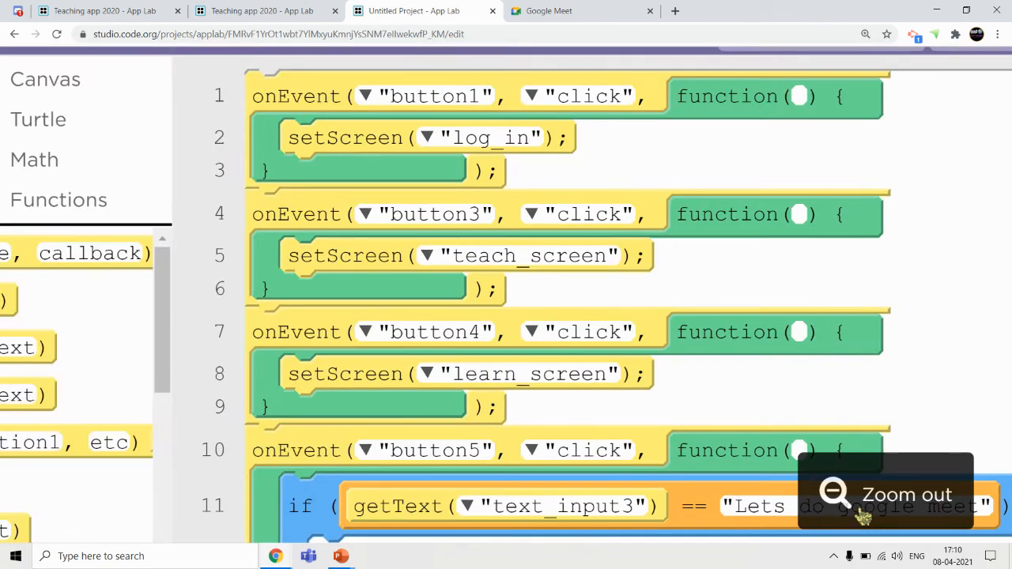
pyautogui.scroll(-1, 791, 502)
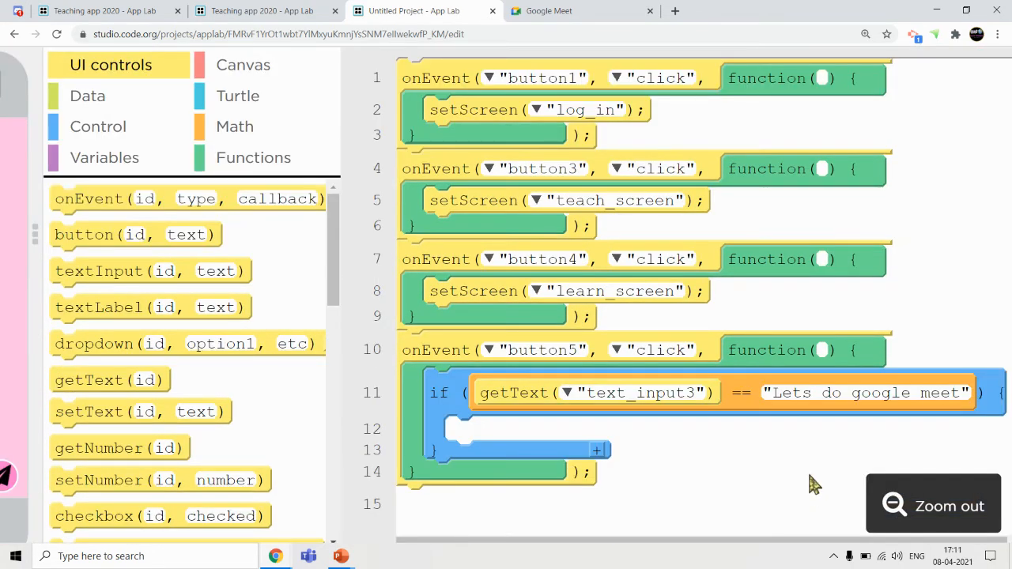
pyautogui.write("'")
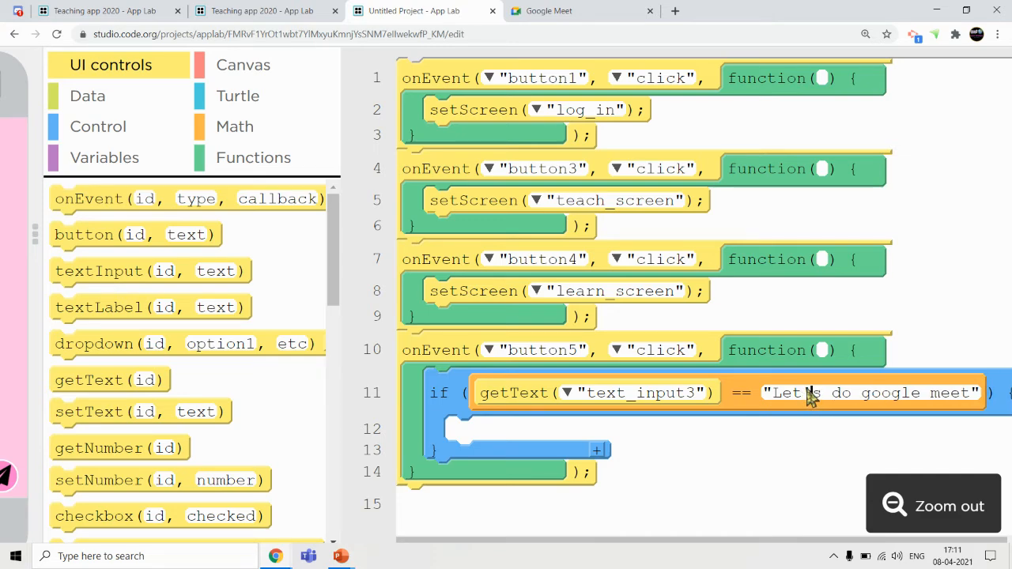
pyautogui.press('BackSpace')
pyautogui.moveTo(774, 395); pyautogui.dragTo(764, 396)
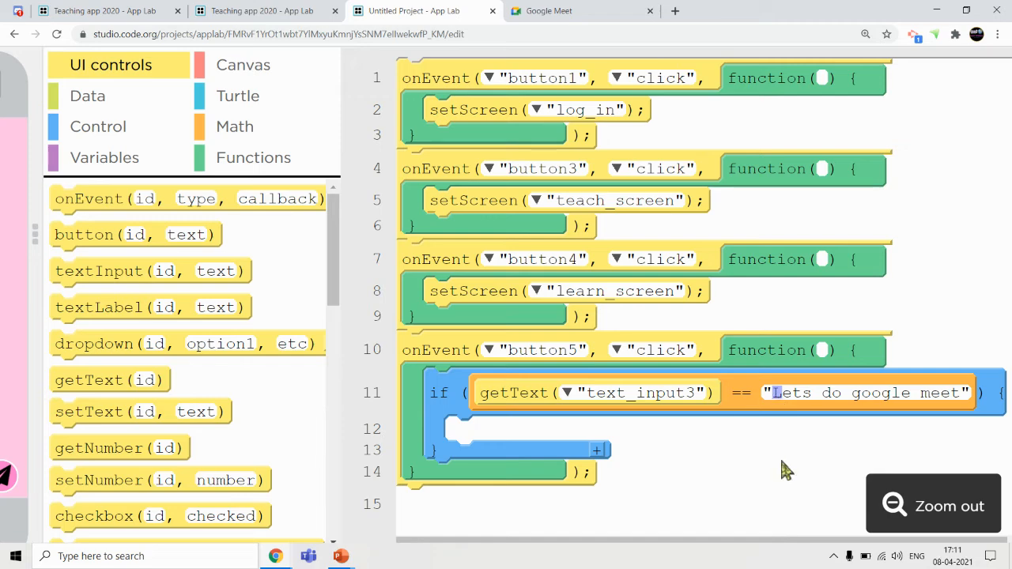
pyautogui.click(907, 448)
pyautogui.scroll(-5, 907, 447)
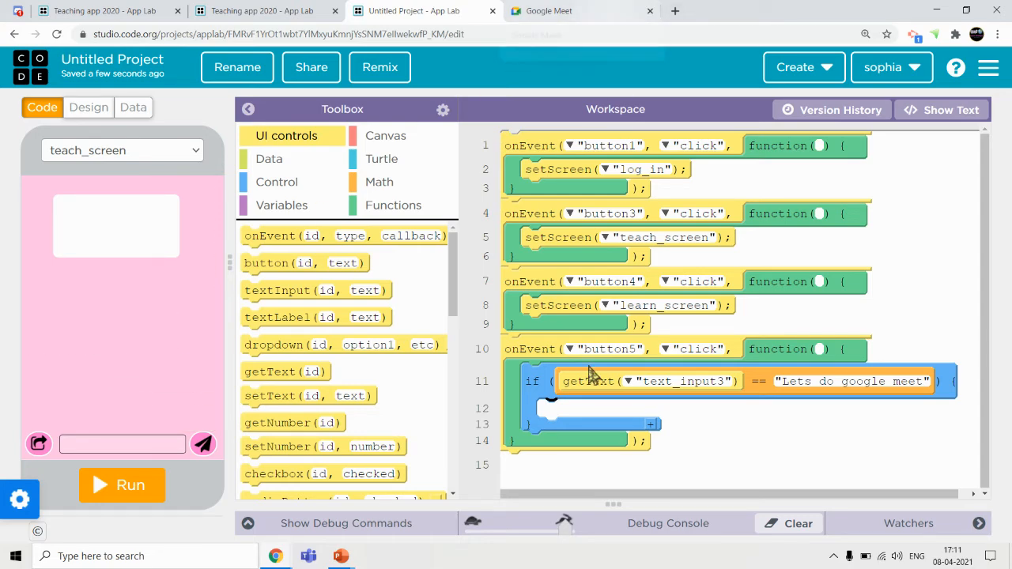
# Add a button above the message input on teach_screen at about x 90, y 320, with the text "Google meet"
pyautogui.moveTo(454, 274); pyautogui.dragTo(454, 447)
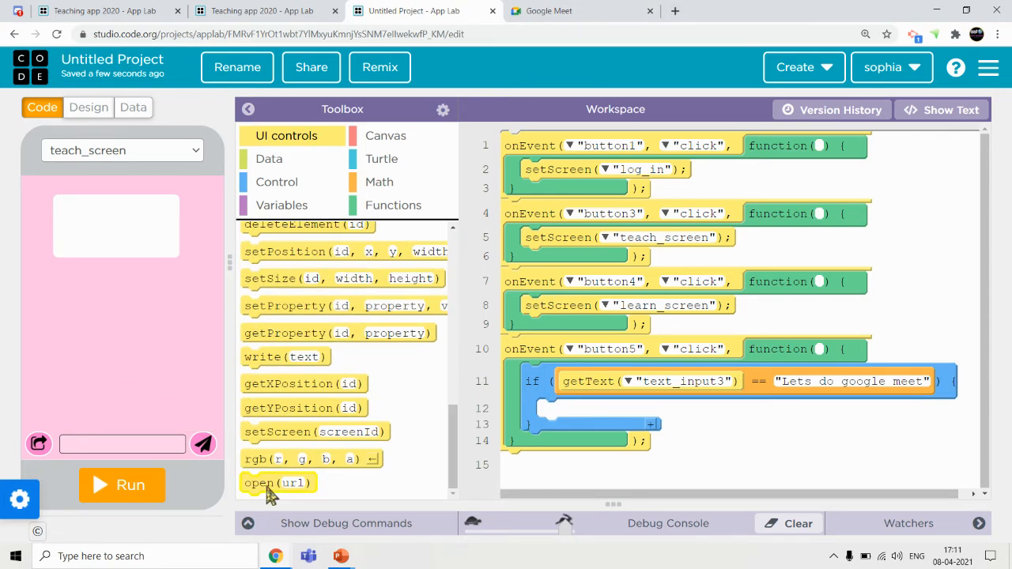
pyautogui.click(163, 8)
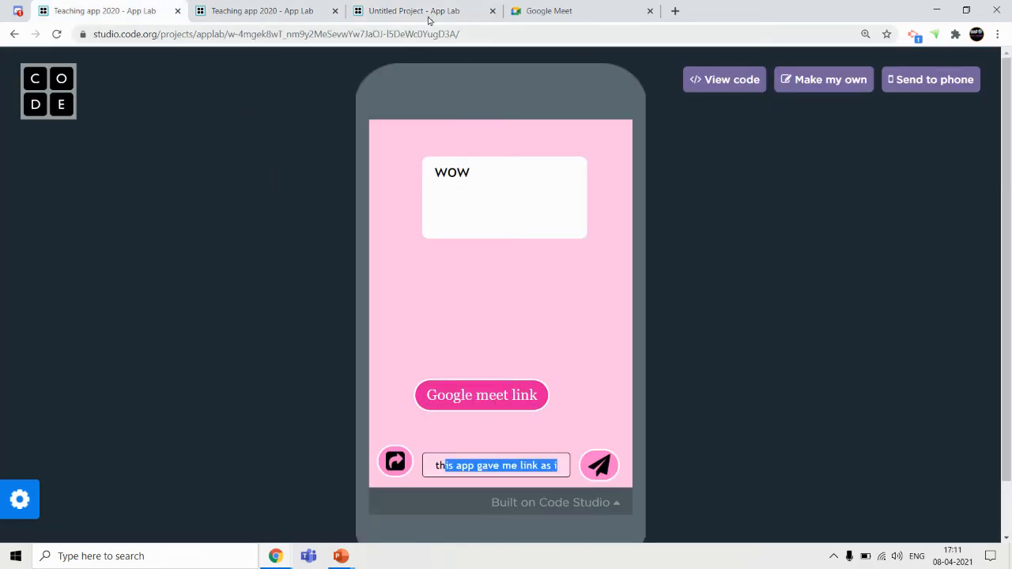
pyautogui.click(389, 22)
pyautogui.click(89, 111)
pyautogui.moveTo(282, 230); pyautogui.dragTo(126, 396)
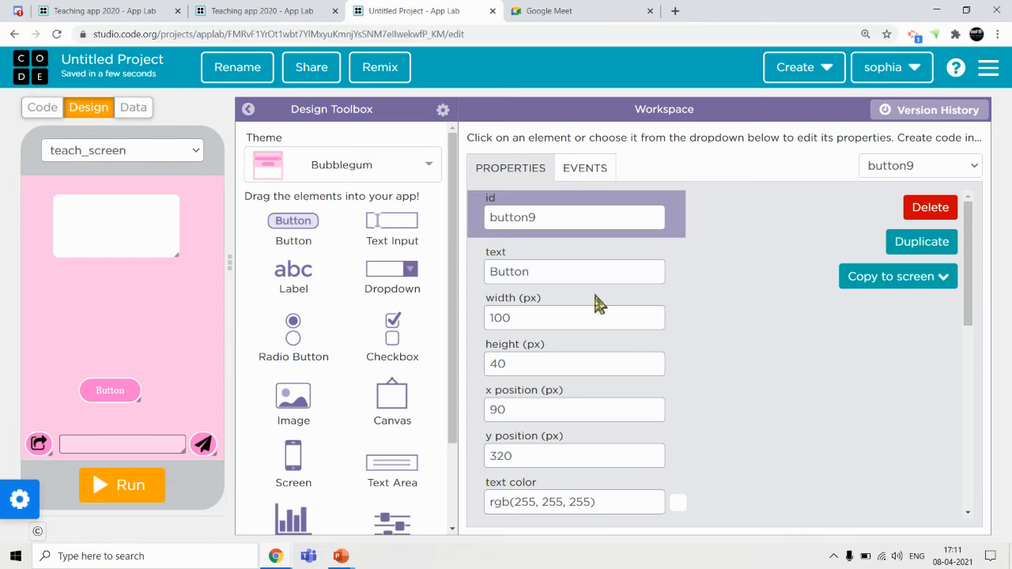
pyautogui.moveTo(549, 278); pyautogui.dragTo(484, 279)
pyautogui.write('Google meet')
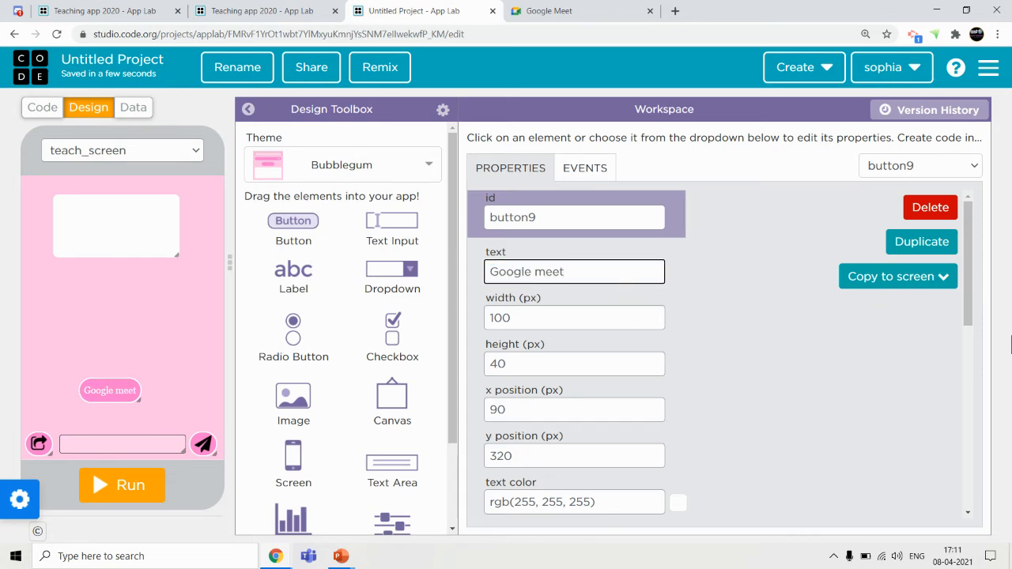
# Set the Google meet button's background color to #dd35a1 and shift the button to x position 75
pyautogui.moveTo(963, 311); pyautogui.dragTo(967, 395)
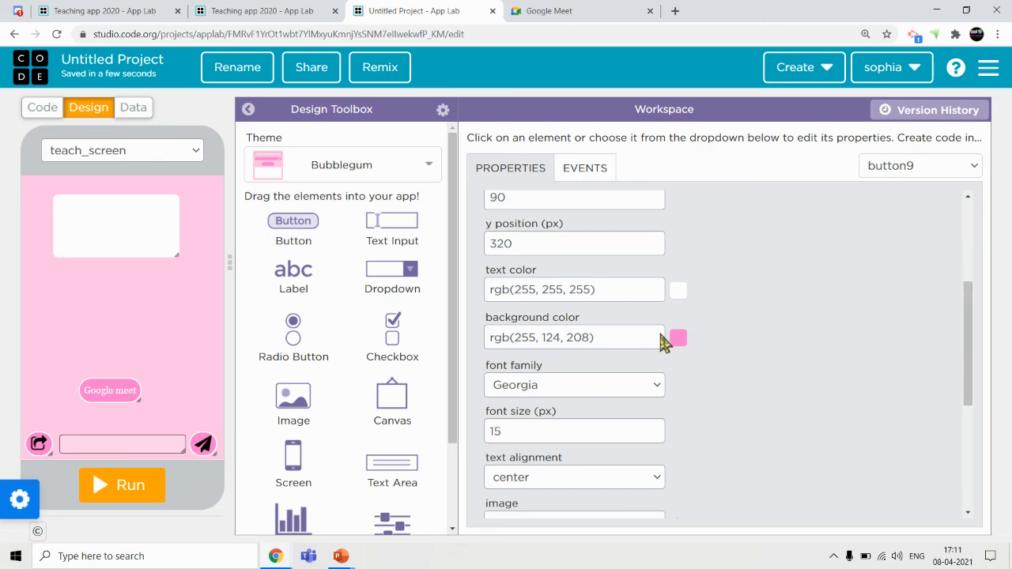
pyautogui.click(678, 339)
pyautogui.moveTo(641, 380); pyautogui.dragTo(625, 367)
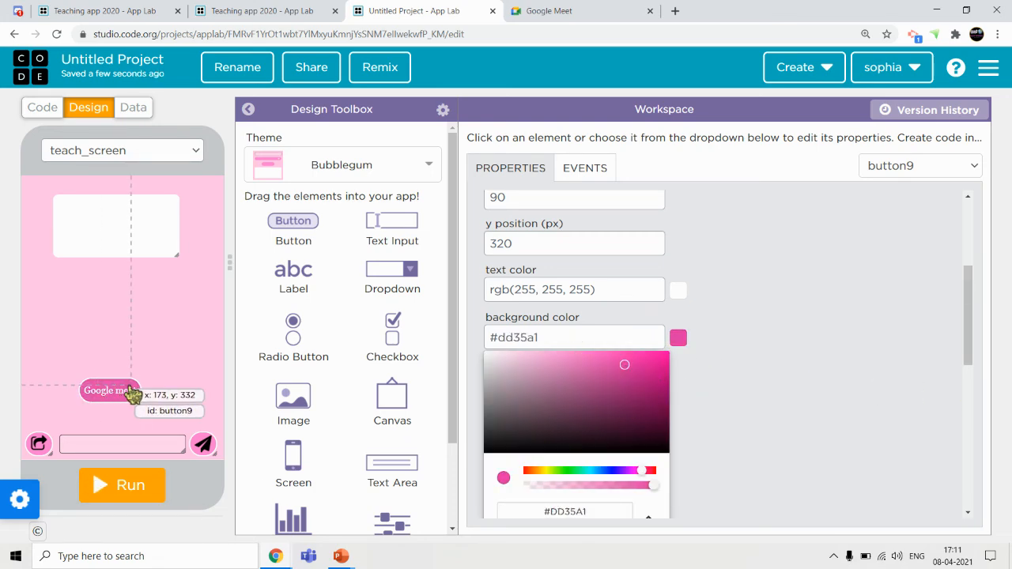
pyautogui.moveTo(138, 395)
pyautogui.mouseDown()
pyautogui.moveTo(169, 402)
pyautogui.moveTo(125, 393)
pyautogui.mouseUp()
# Set the Google meet button's font size to 19 px and make the button hidden
pyautogui.click(650, 429)
pyautogui.click(651, 429)
pyautogui.click(651, 430)
pyautogui.click(651, 429)
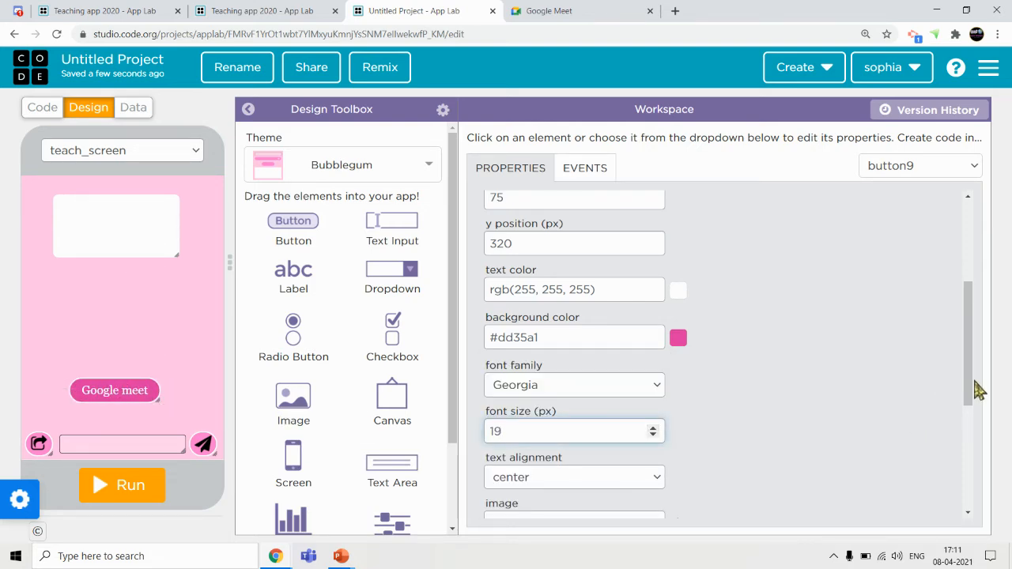
pyautogui.moveTo(967, 380); pyautogui.dragTo(952, 516)
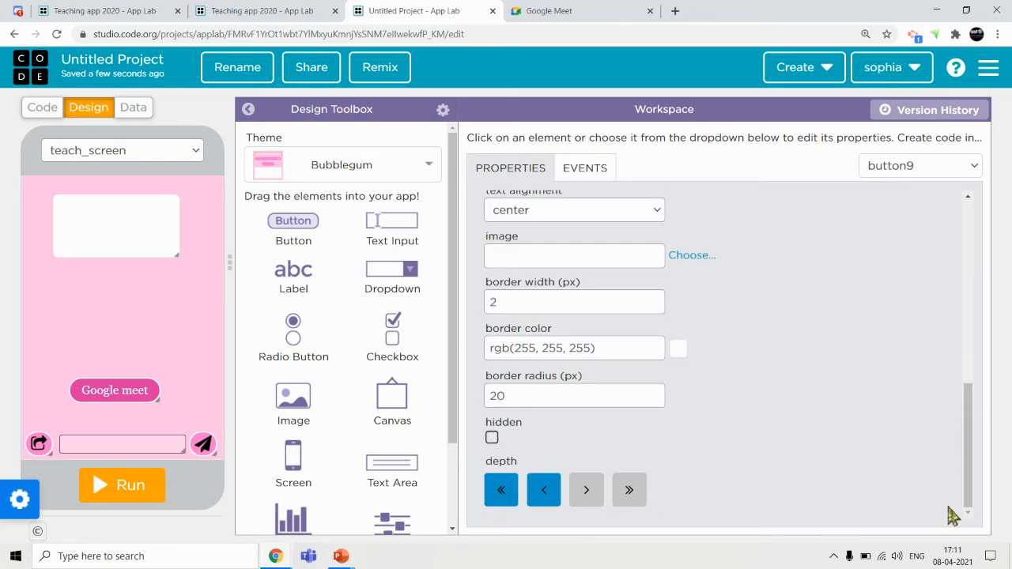
pyautogui.click(492, 437)
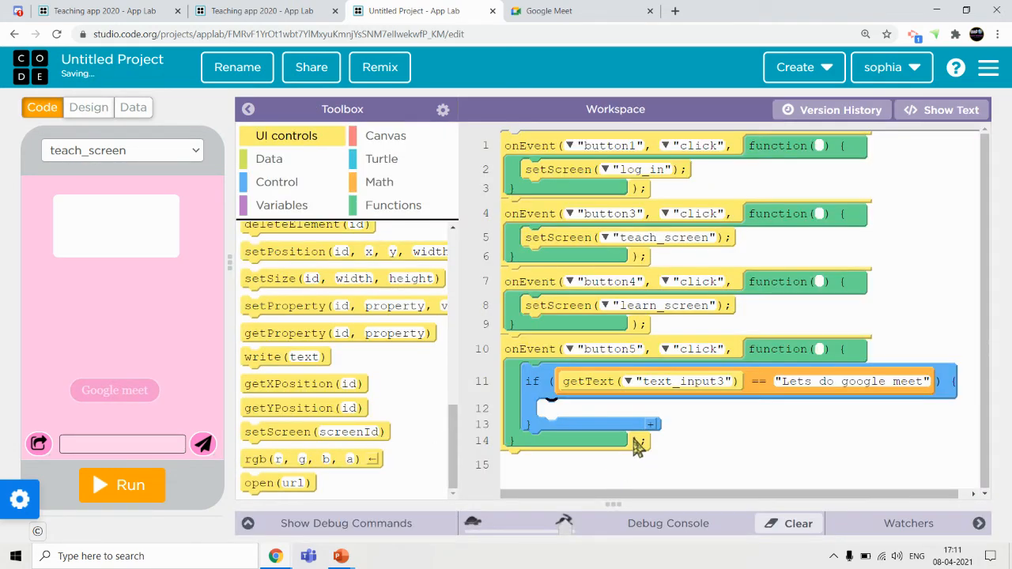
# Place a showElement block inside the if block of the button5 event and set its id to button9
pyautogui.click(585, 422)
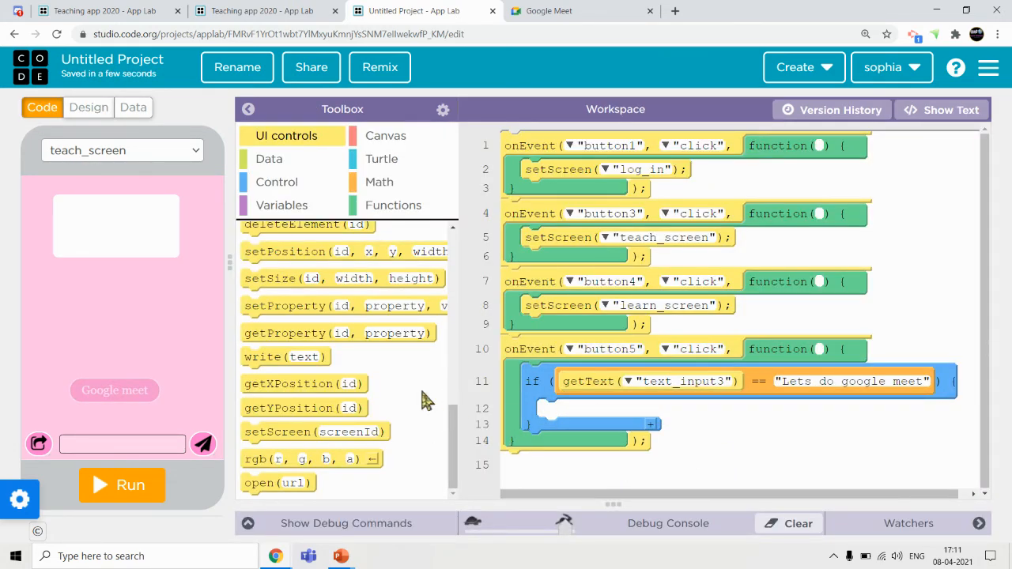
pyautogui.moveTo(447, 448); pyautogui.dragTo(456, 410)
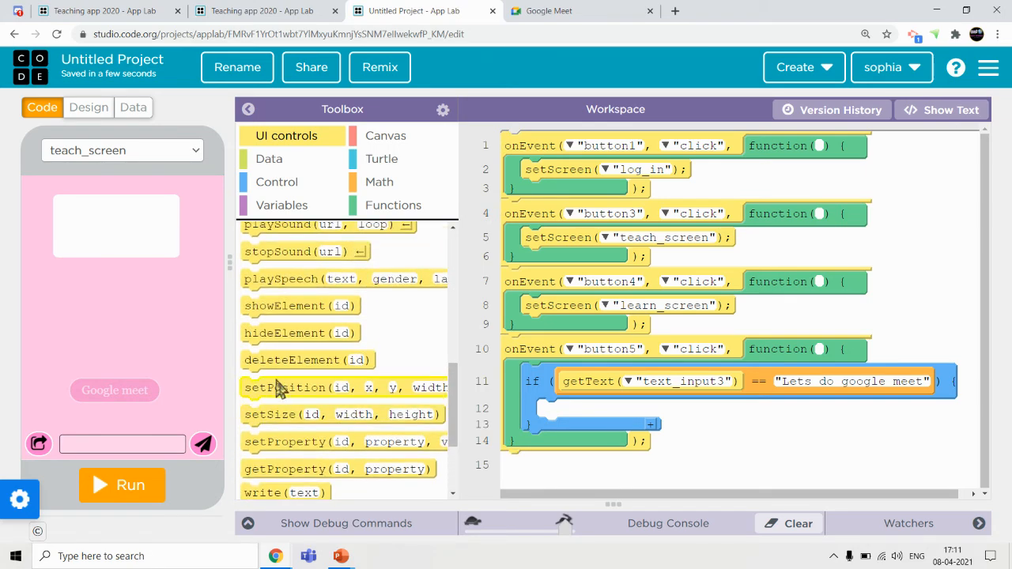
pyautogui.moveTo(273, 313); pyautogui.dragTo(566, 421)
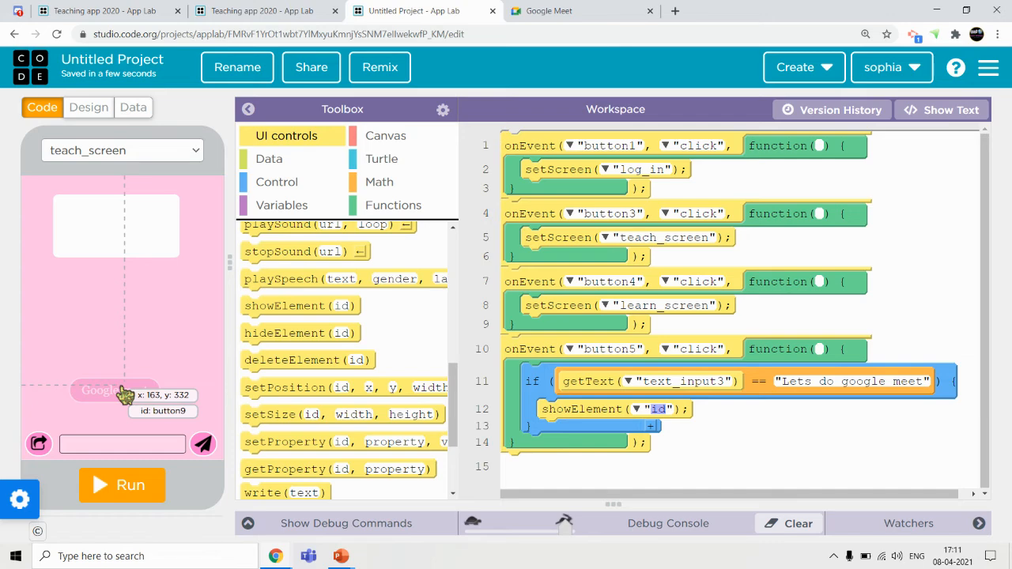
pyautogui.click(635, 409)
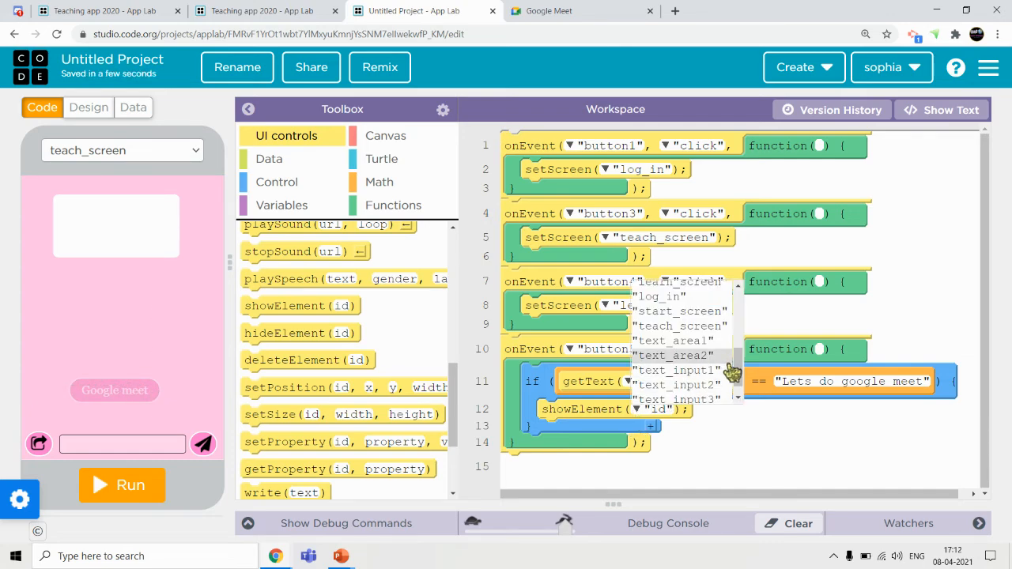
pyautogui.moveTo(739, 365); pyautogui.dragTo(737, 266)
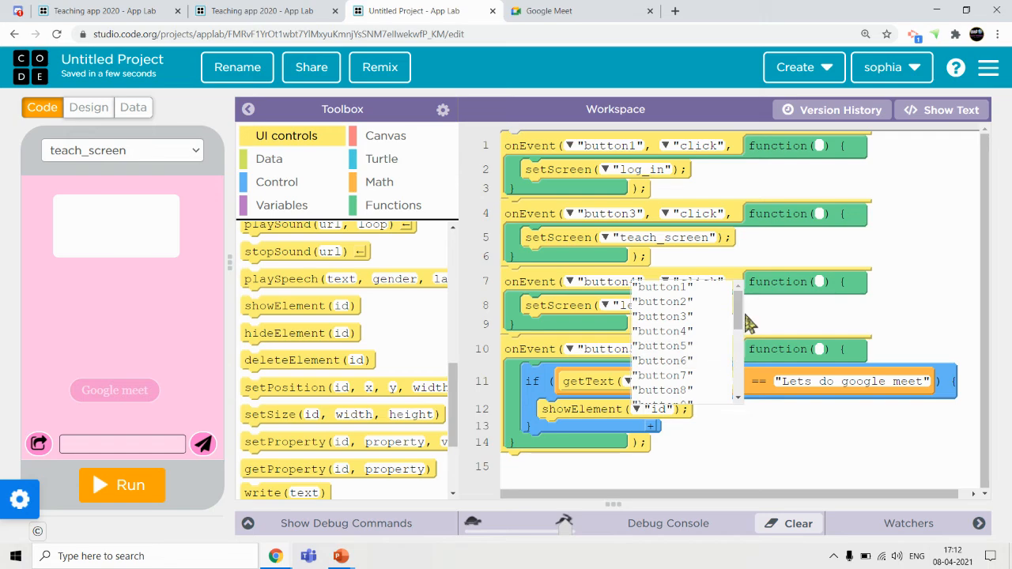
pyautogui.moveTo(739, 317); pyautogui.dragTo(741, 322)
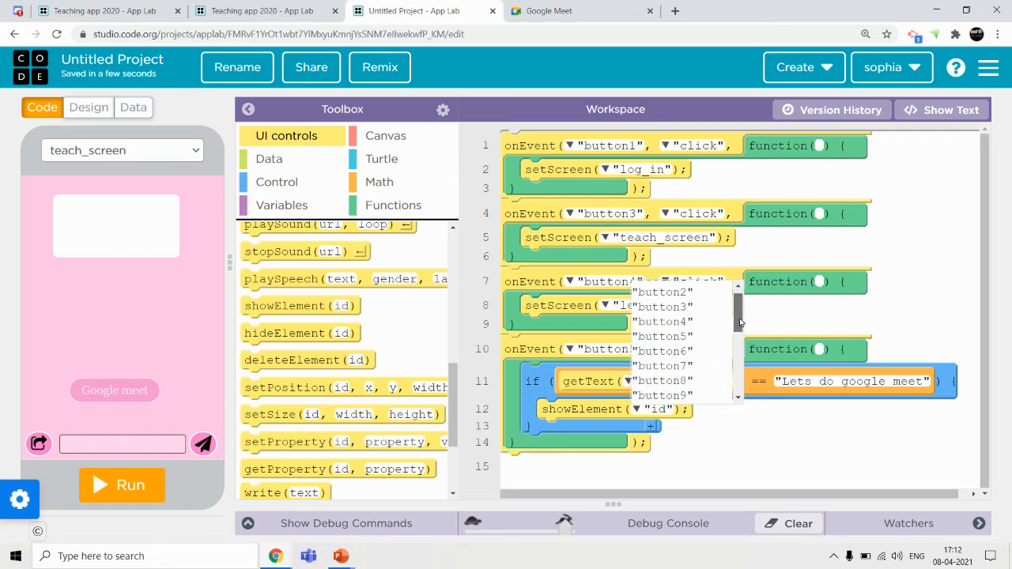
pyautogui.click(707, 395)
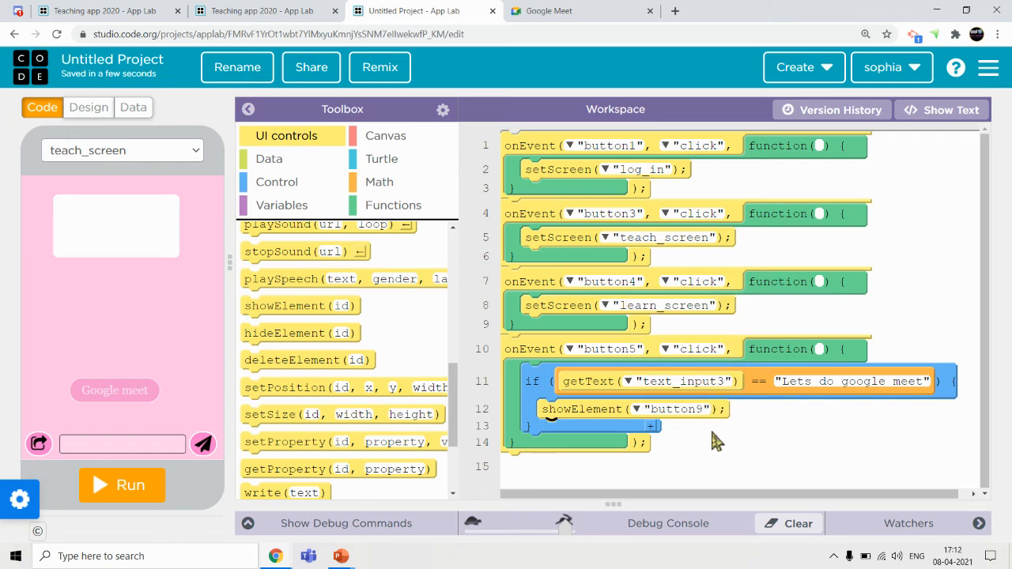
# Add a fifth onEvent block below the others for a click on the Google meet button, button9
pyautogui.moveTo(454, 385); pyautogui.dragTo(457, 233)
pyautogui.moveTo(286, 241); pyautogui.dragTo(571, 452)
pyautogui.moveTo(987, 424); pyautogui.dragTo(627, 450)
pyautogui.moveTo(556, 452); pyautogui.dragTo(610, 464)
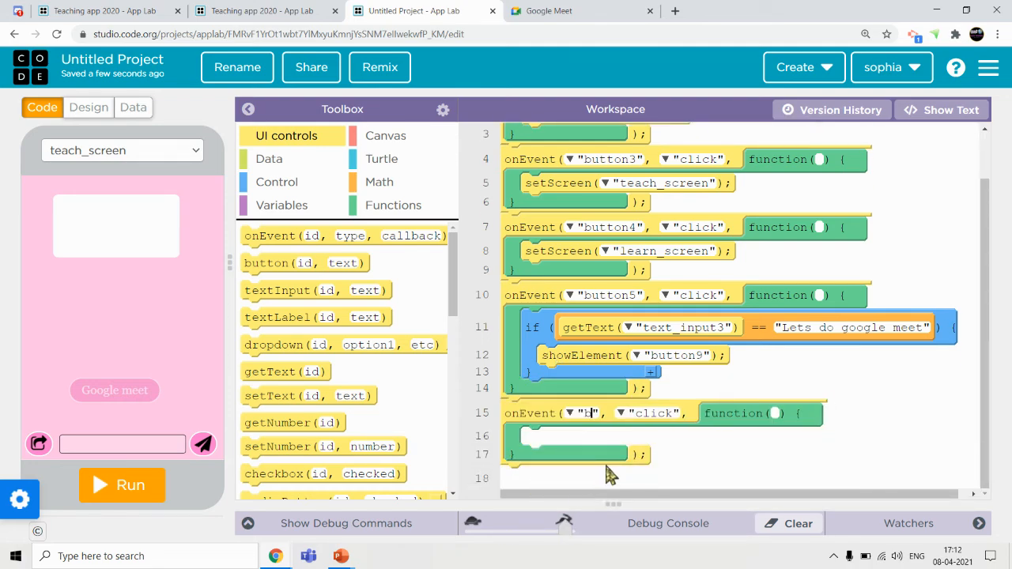
pyautogui.write('button9')
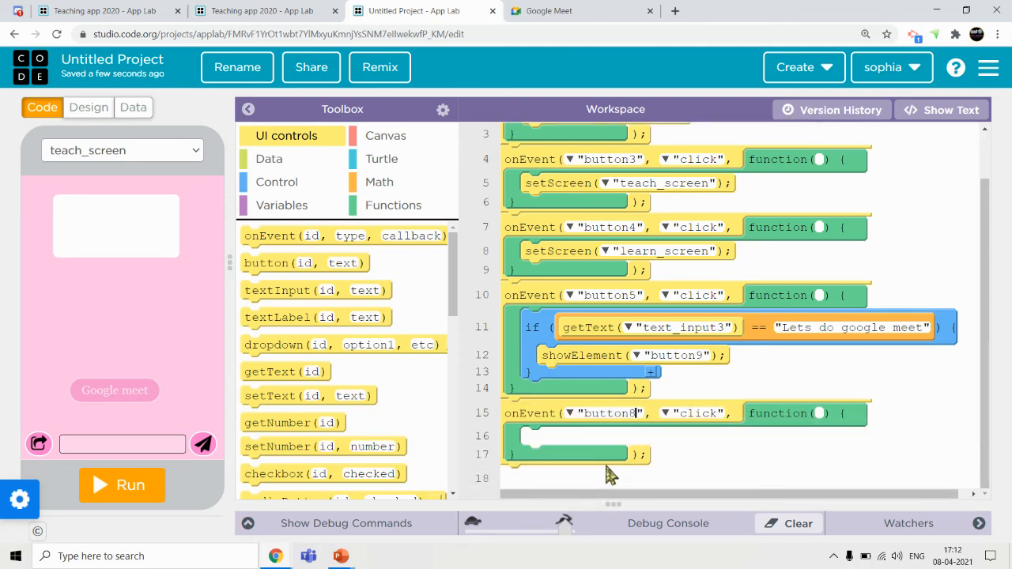
# Insert an open block in the button9 event and copy the address of the Google Meet page
pyautogui.scroll(-10, 269, 463)
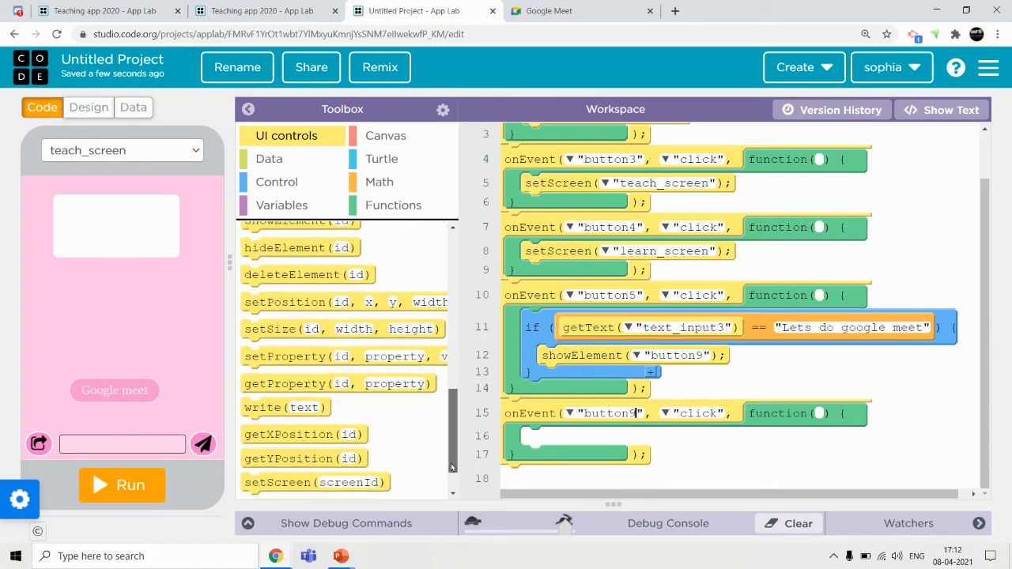
pyautogui.moveTo(263, 482); pyautogui.dragTo(577, 449)
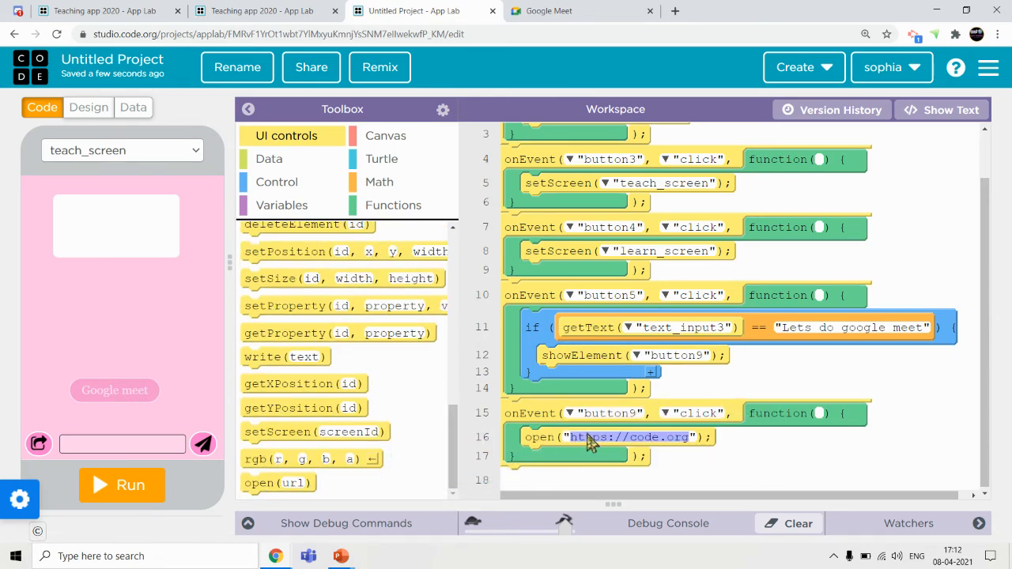
pyautogui.click(545, 10)
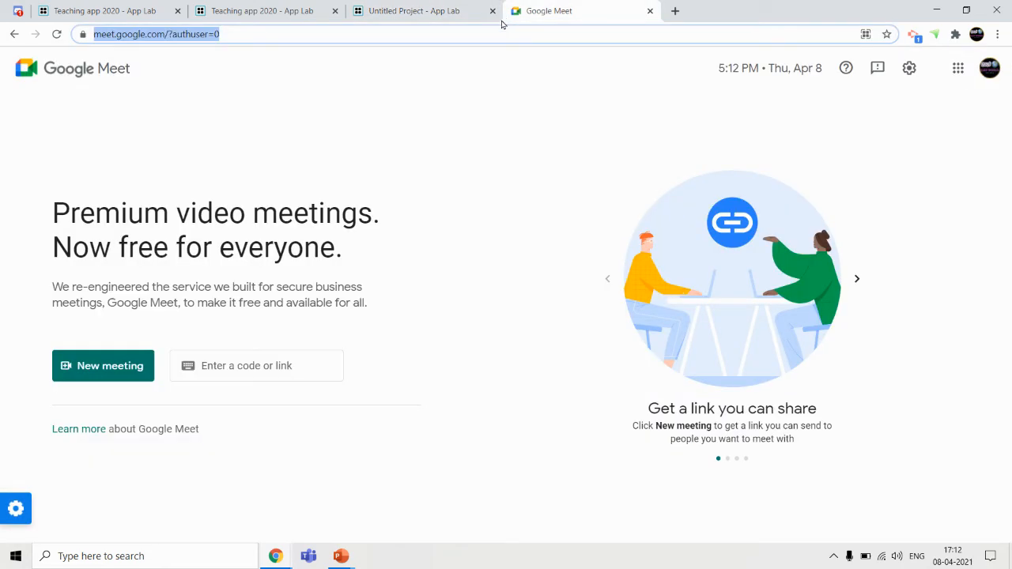
pyautogui.rightClick(457, 29)
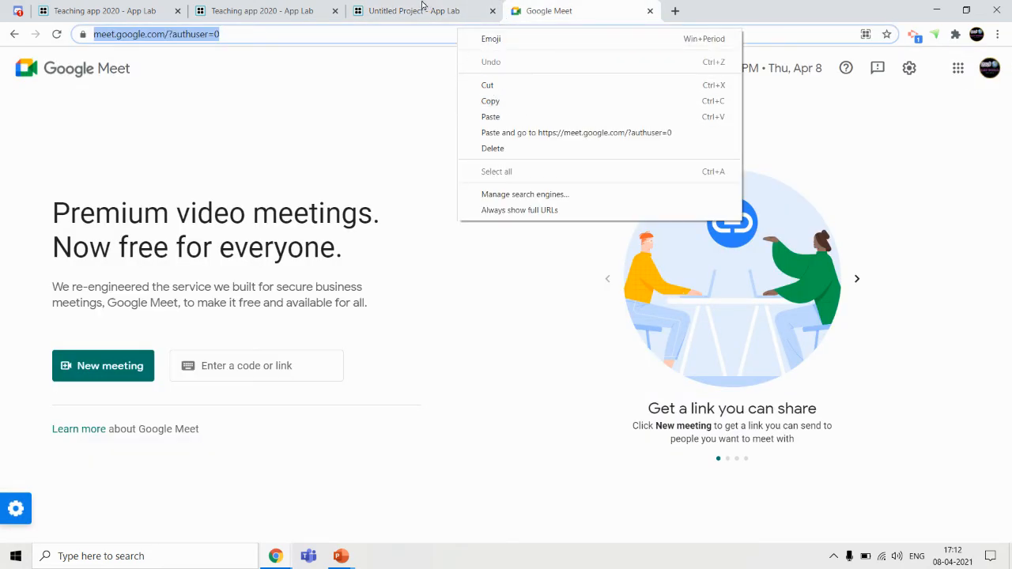
pyautogui.click(498, 101)
pyautogui.click(399, 10)
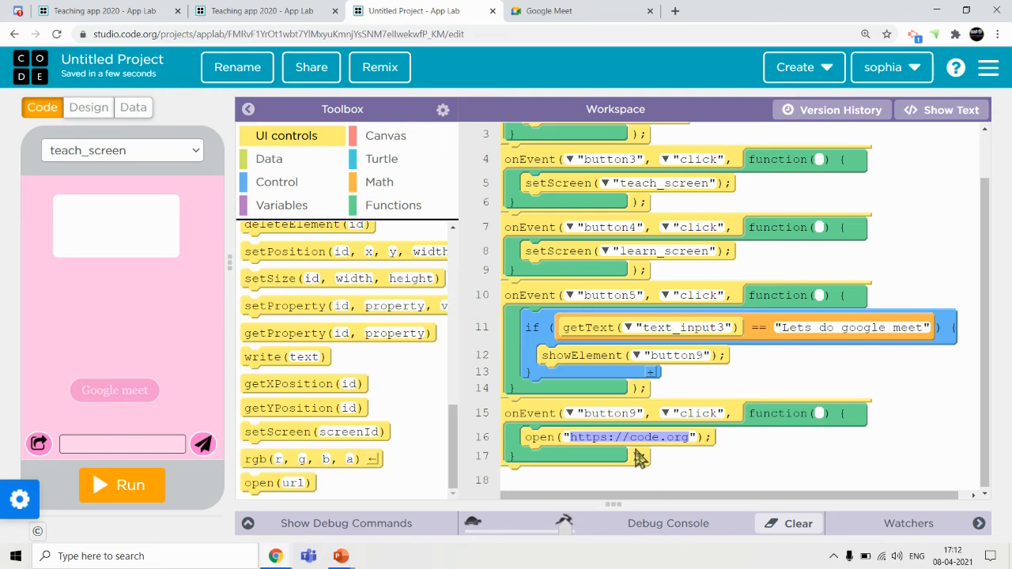
pyautogui.rightClick(626, 439)
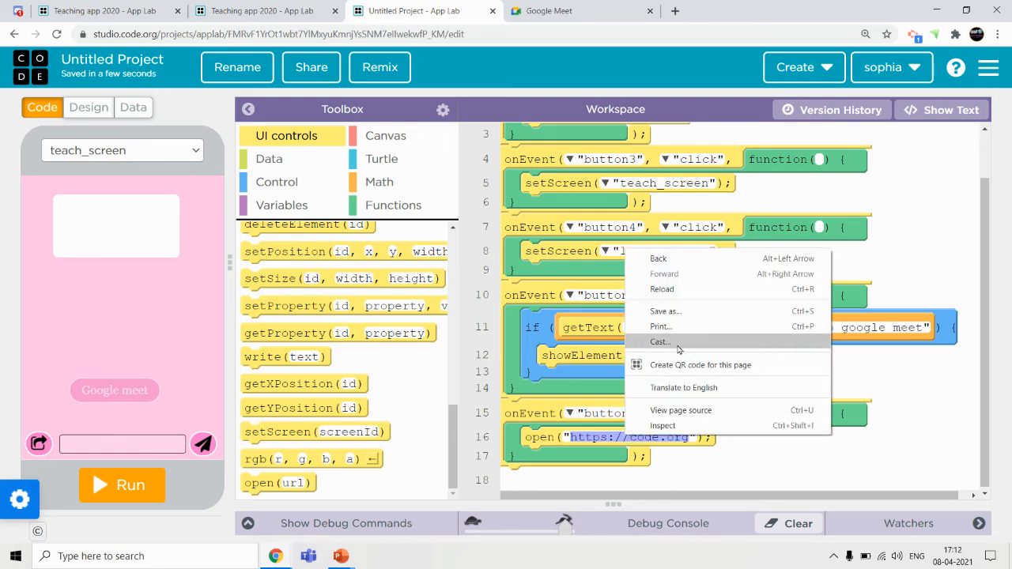
pyautogui.click(606, 444)
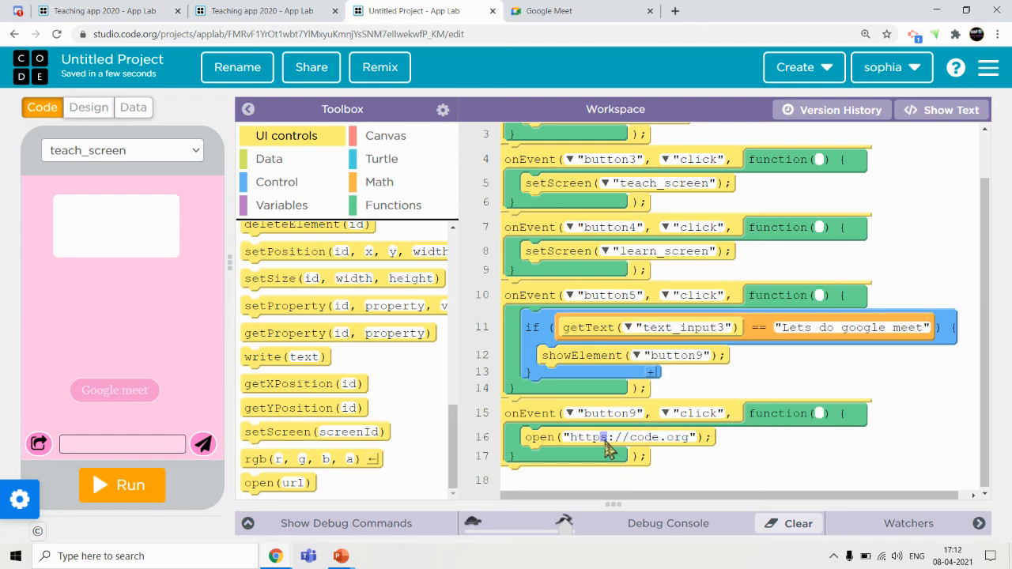
pyautogui.hotkey('ctrl', 'a')
pyautogui.press('BackSpace')
pyautogui.write('""')
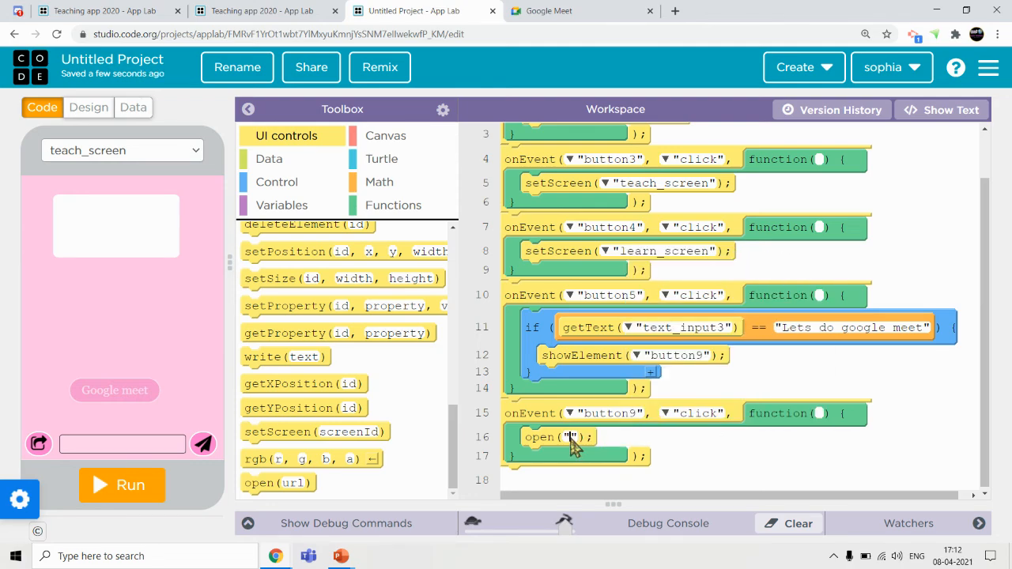
pyautogui.rightClick(570, 440)
pyautogui.rightClick(573, 442)
pyautogui.click(573, 441)
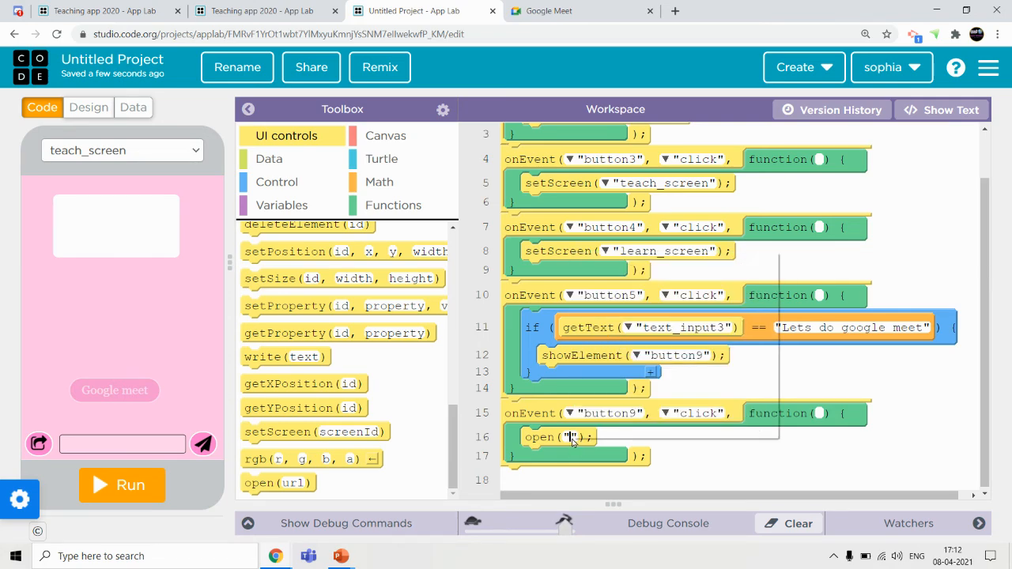
pyautogui.rightClick(573, 441)
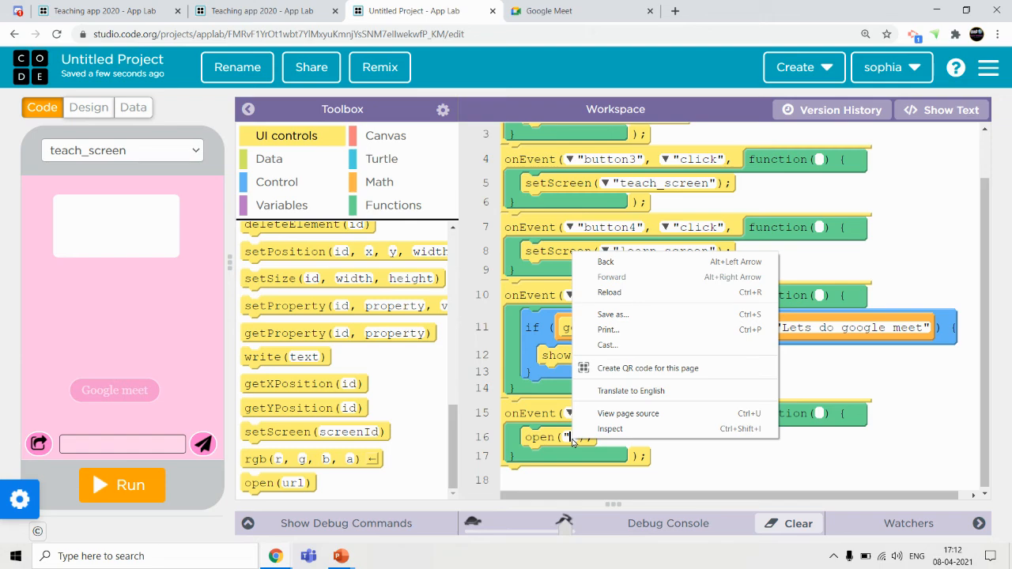
pyautogui.click(575, 446)
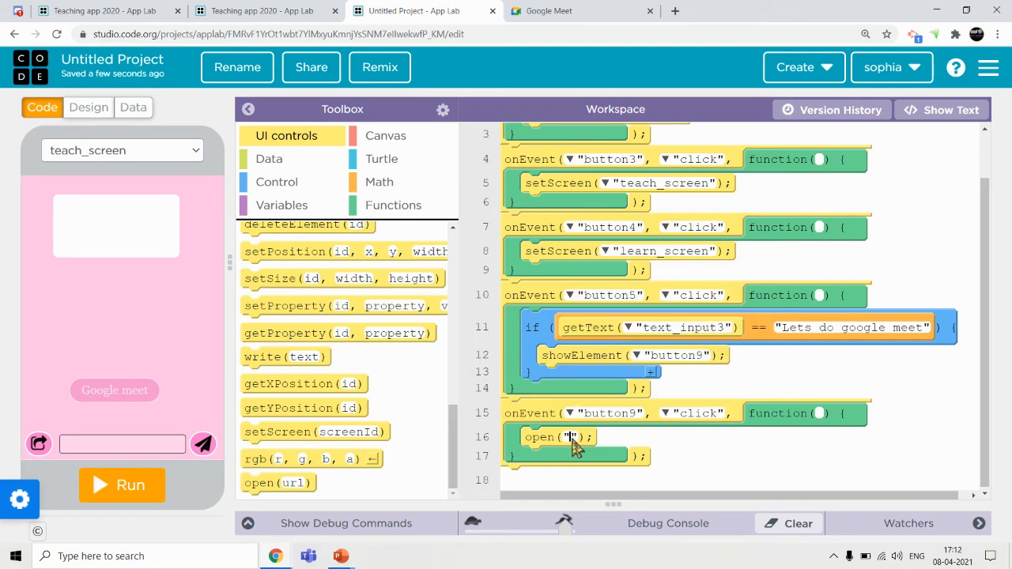
pyautogui.hotkey('ctrl', 'v')
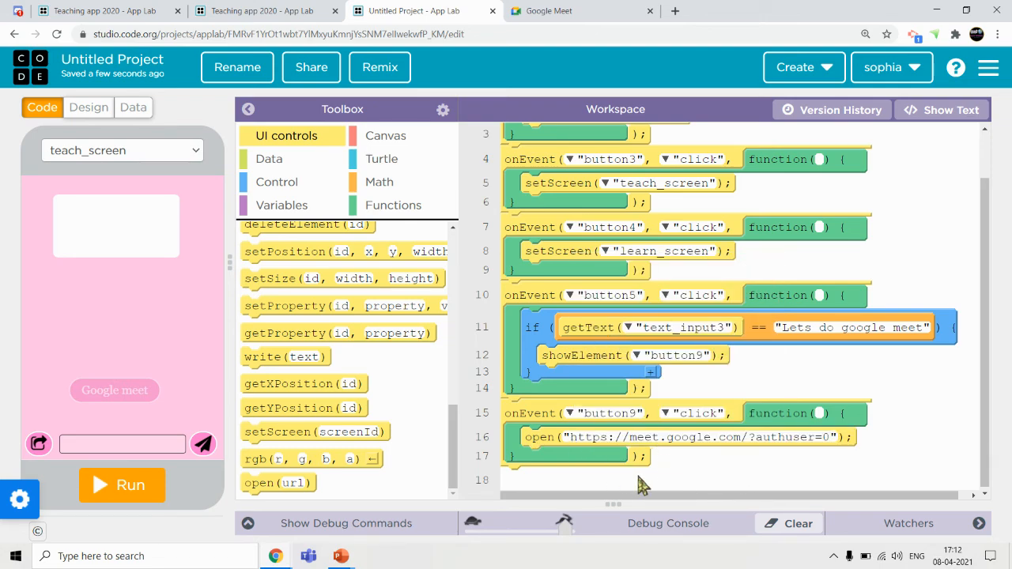
# Hide the block toolbox and show the program as text to review the complete code
pyautogui.click(247, 111)
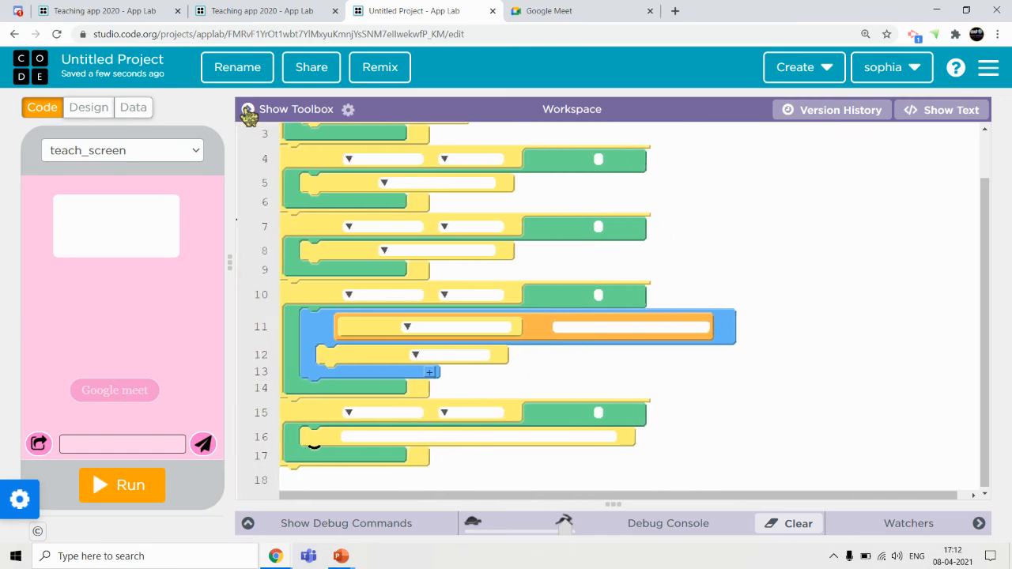
pyautogui.moveTo(983, 417)
pyautogui.mouseDown()
pyautogui.moveTo(976, 277)
pyautogui.moveTo(976, 430)
pyautogui.mouseUp()
pyautogui.click(969, 111)
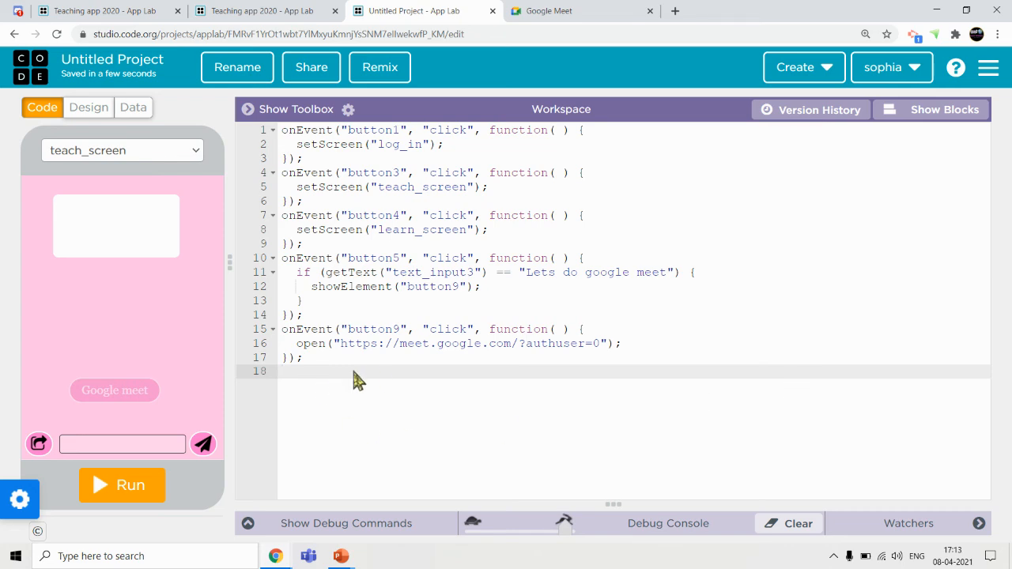
pyautogui.moveTo(404, 375); pyautogui.dragTo(282, 134)
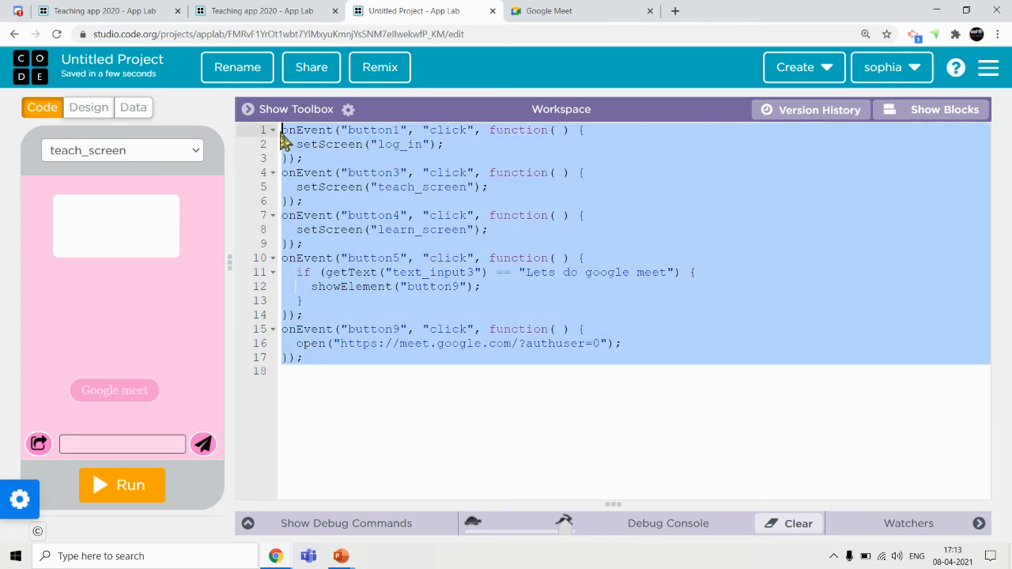
pyautogui.click(394, 259)
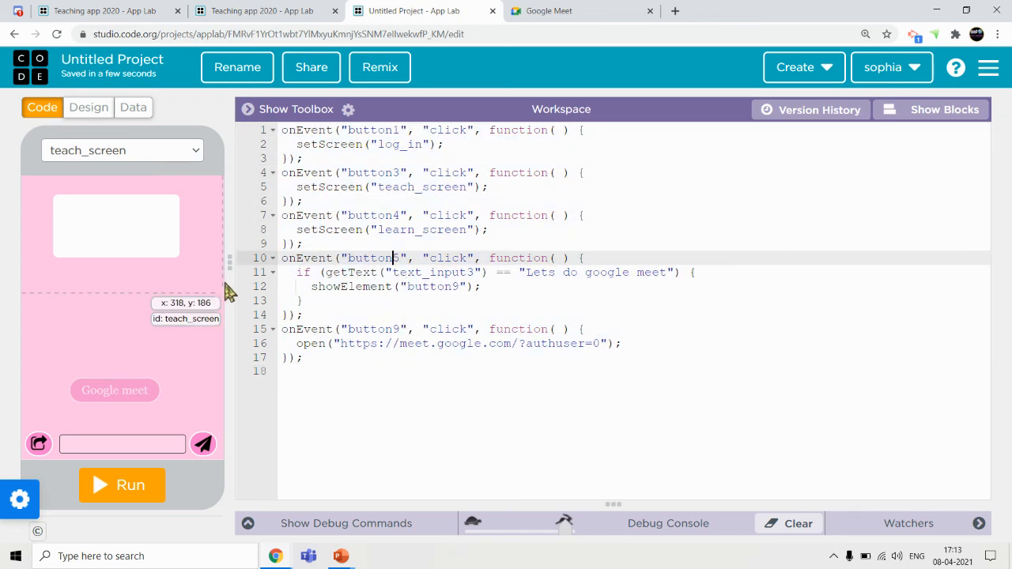
pyautogui.click(642, 361)
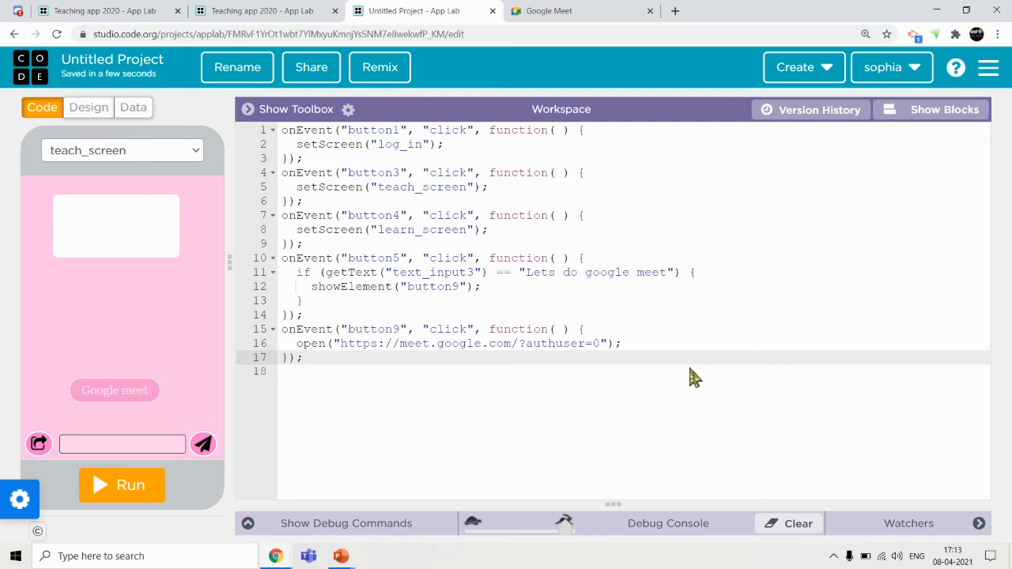
# Show the program as blocks again and close the Google Meet page
pyautogui.click(965, 109)
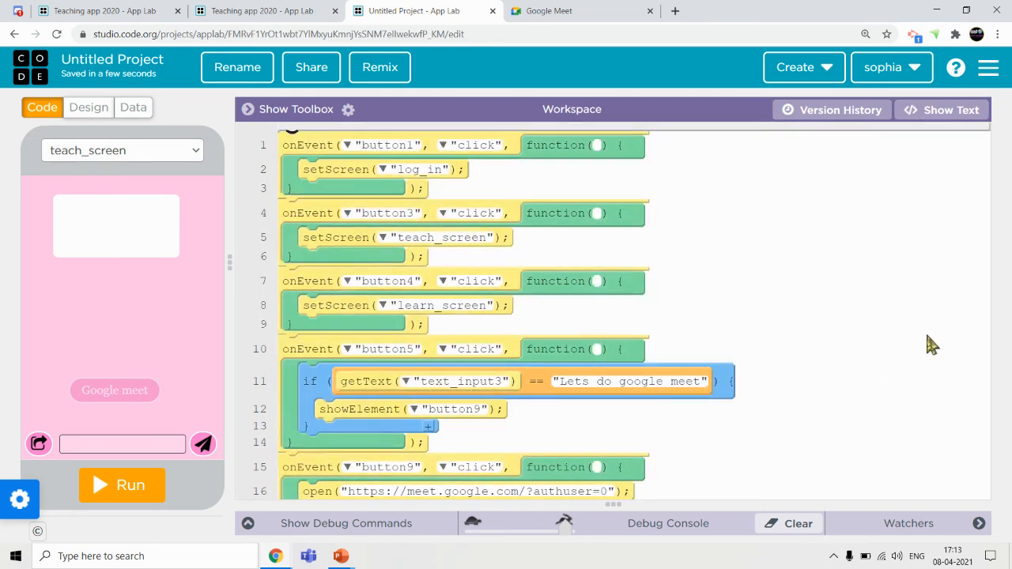
pyautogui.moveTo(987, 313); pyautogui.dragTo(998, 485)
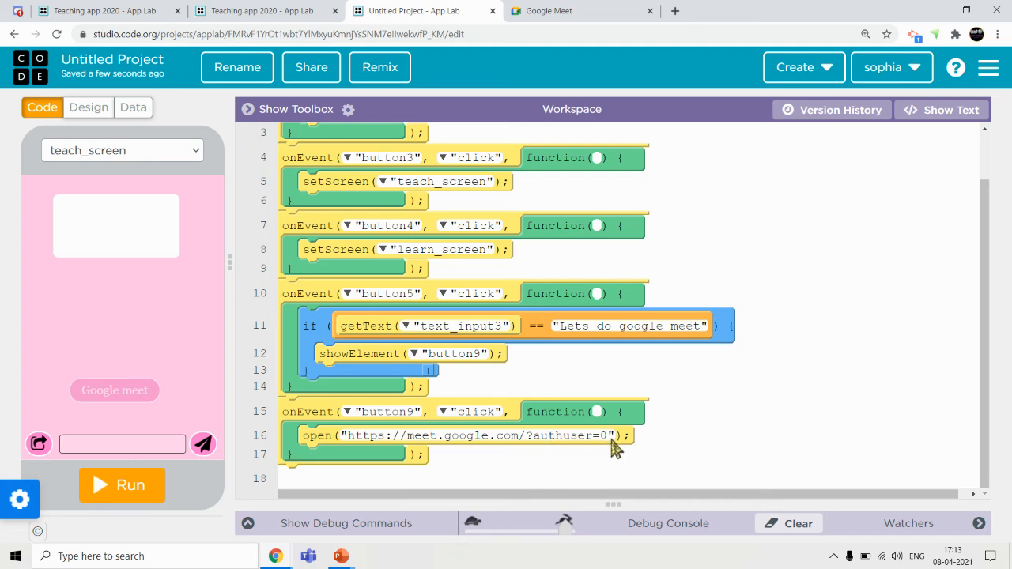
pyautogui.click(649, 11)
# Test the login screen's Teach and Learn buttons in two separate runs of the app, resetting it after each
pyautogui.click(133, 487)
pyautogui.click(118, 431)
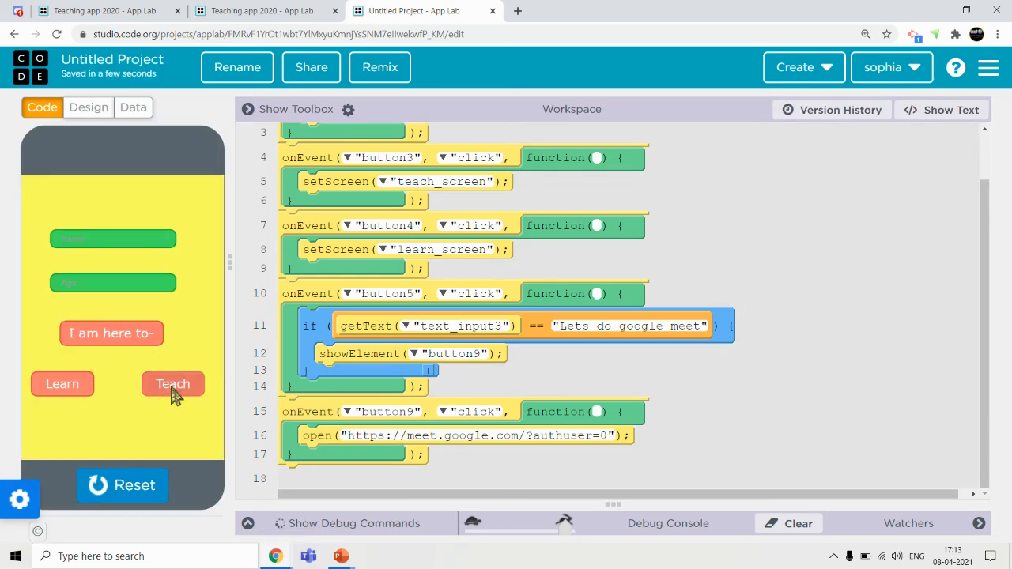
pyautogui.click(173, 387)
pyautogui.click(114, 487)
pyautogui.click(114, 488)
pyautogui.click(119, 436)
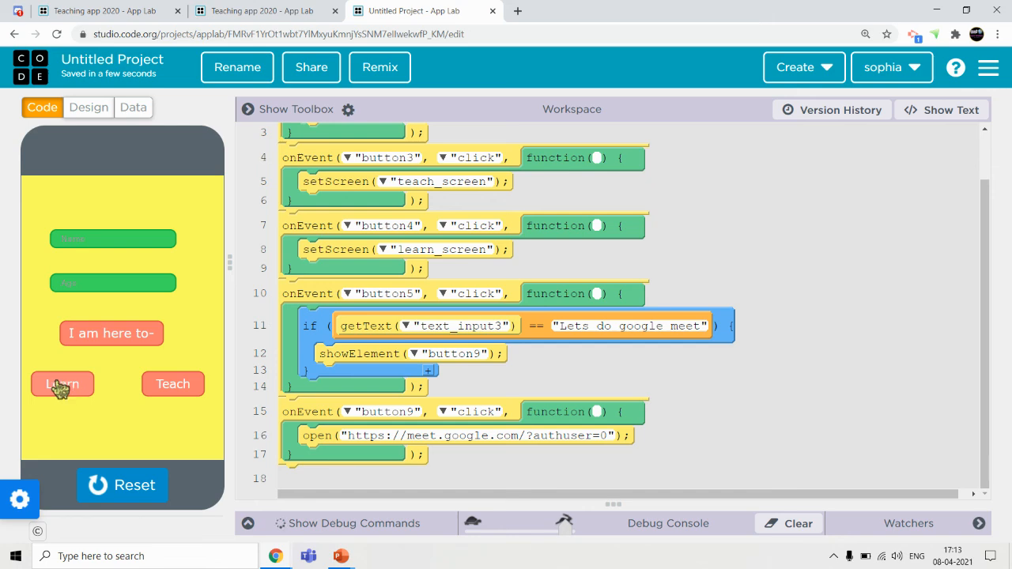
pyautogui.click(66, 386)
pyautogui.click(119, 486)
# Run the app, go from Start to the teach screen and send the message "Lets do google meet"
pyautogui.click(120, 486)
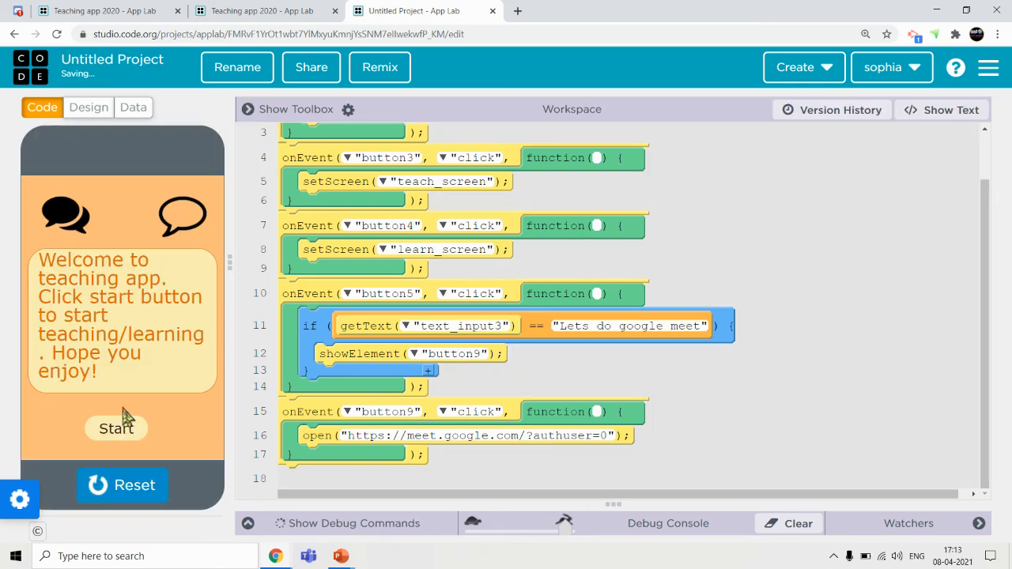
pyautogui.click(125, 423)
pyautogui.click(168, 389)
pyautogui.click(137, 445)
pyautogui.write('Lets do google meet')
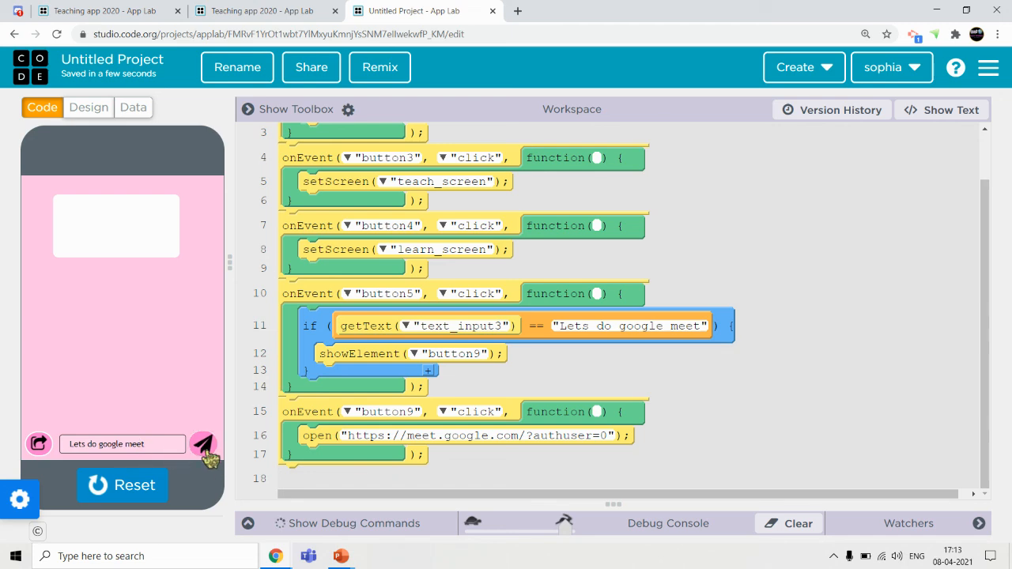
pyautogui.click(203, 443)
# Test the app's Google meet button by continuing to the external website, and close the opened page
pyautogui.click(127, 410)
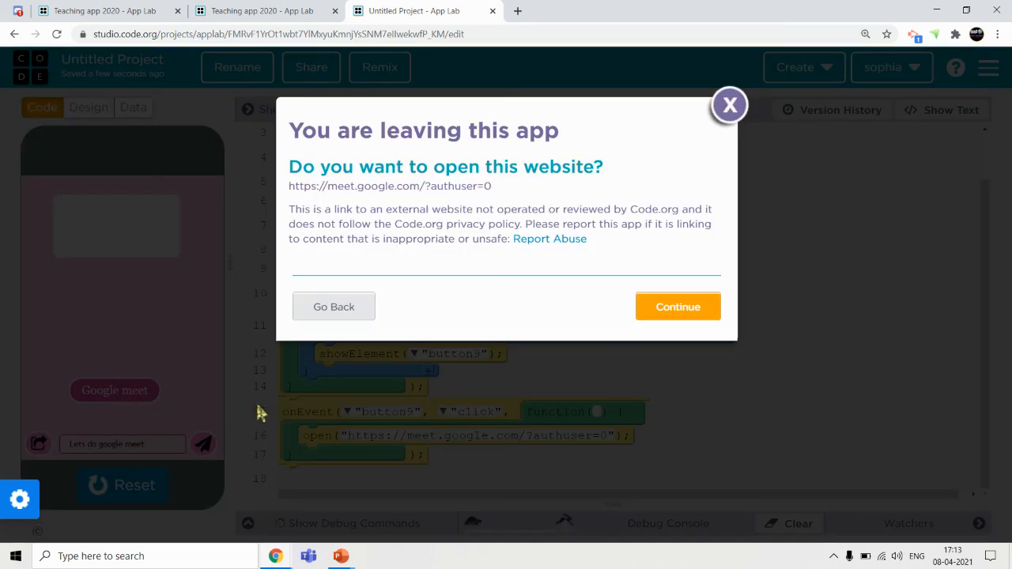
pyautogui.click(658, 312)
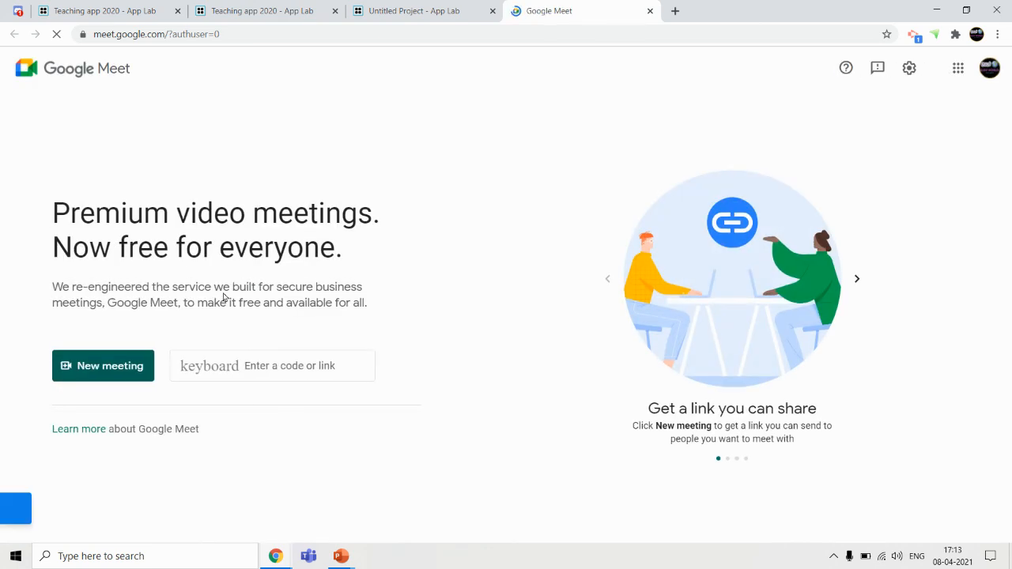
pyautogui.click(651, 11)
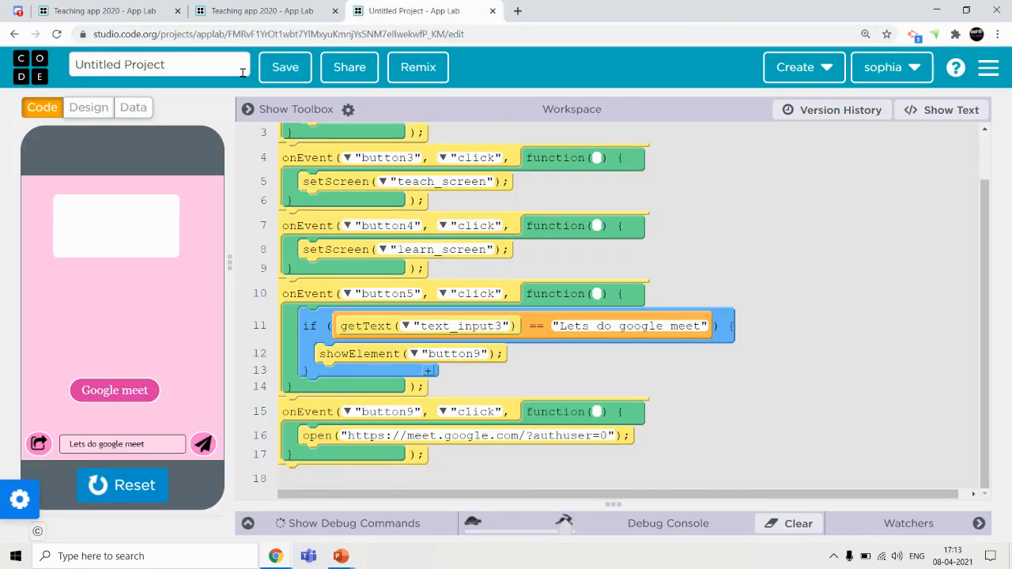
# Rename the project as "Teaching app real time 2021" and reset the running app
pyautogui.moveTo(191, 71); pyautogui.dragTo(58, 81)
pyautogui.write('teaching app real time 2021')
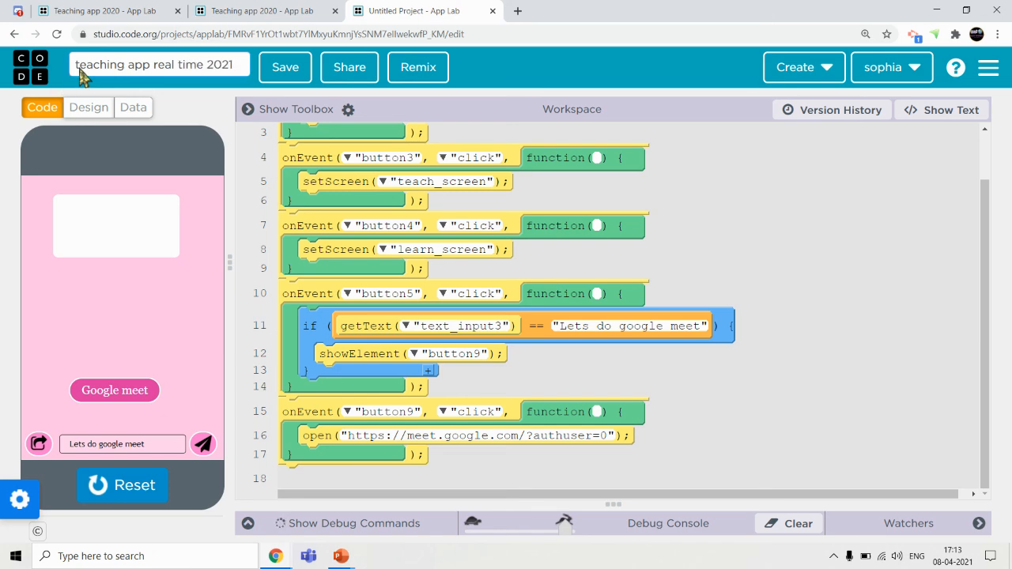
pyautogui.press('Delete')
pyautogui.write('T')
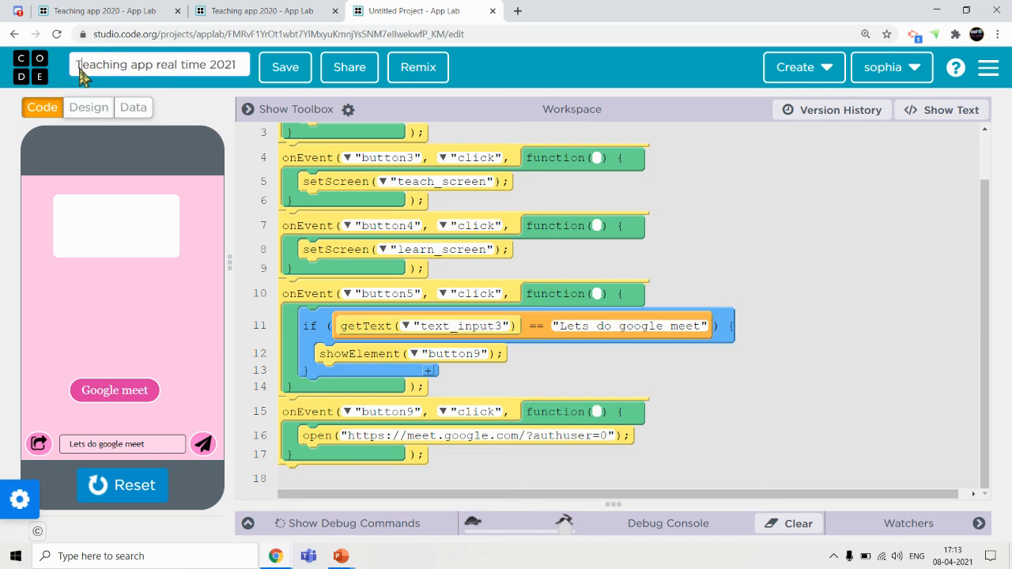
pyautogui.click(286, 72)
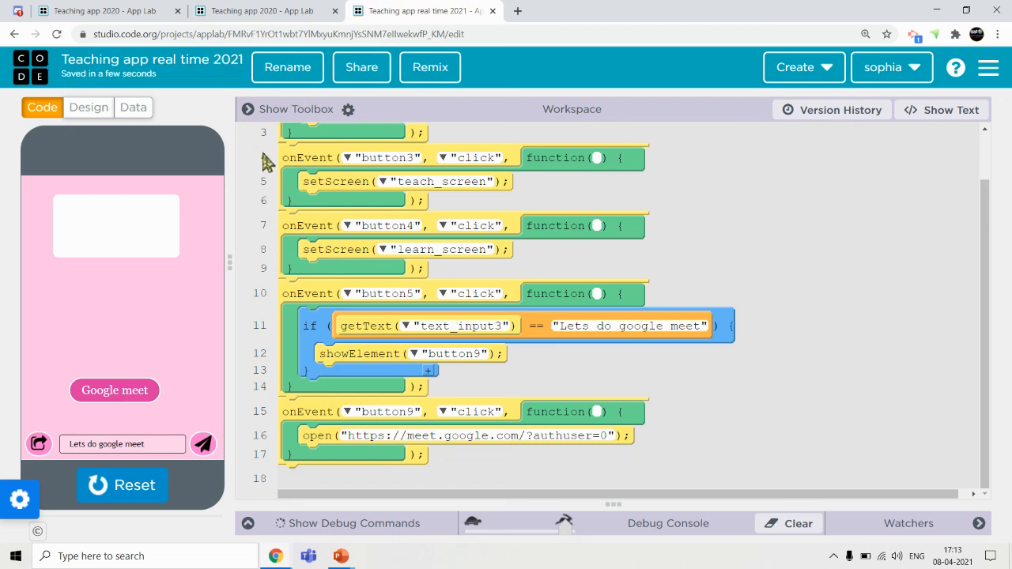
pyautogui.click(125, 486)
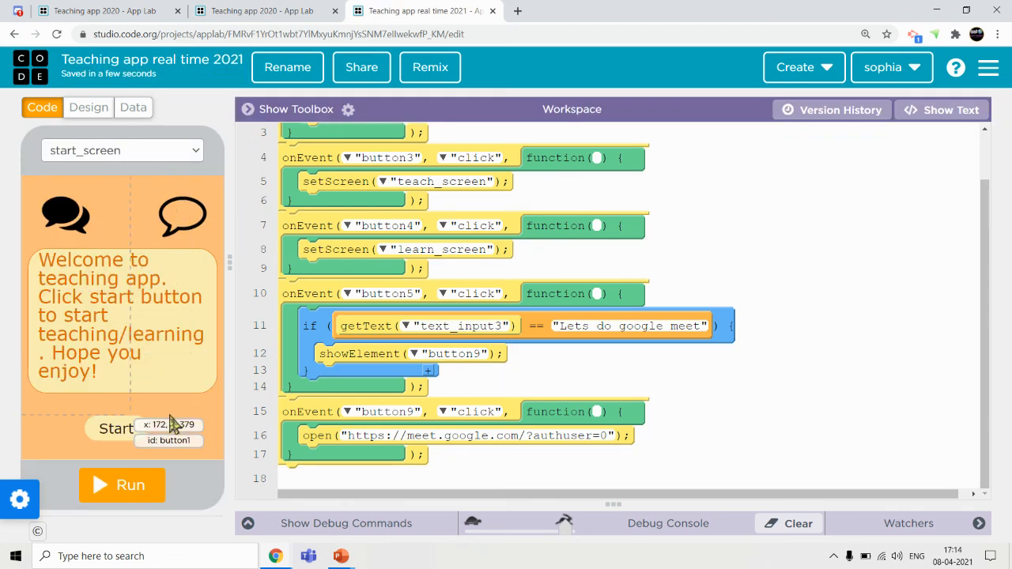